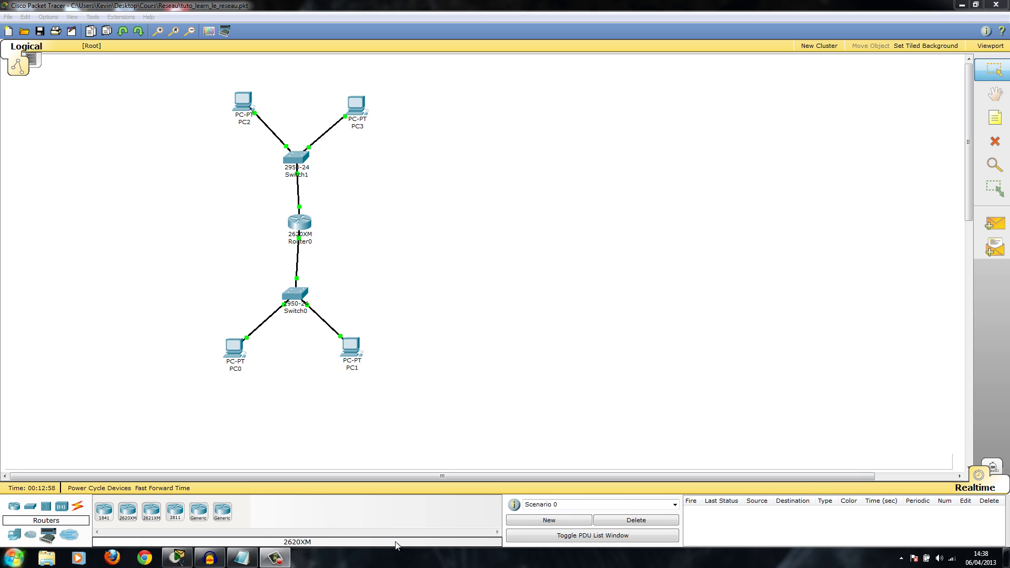
- Open the IP.txt notes and review the address ranges and subnet masks of classes A, B and C
{"action": "left_click", "coordinate": [245, 560]}
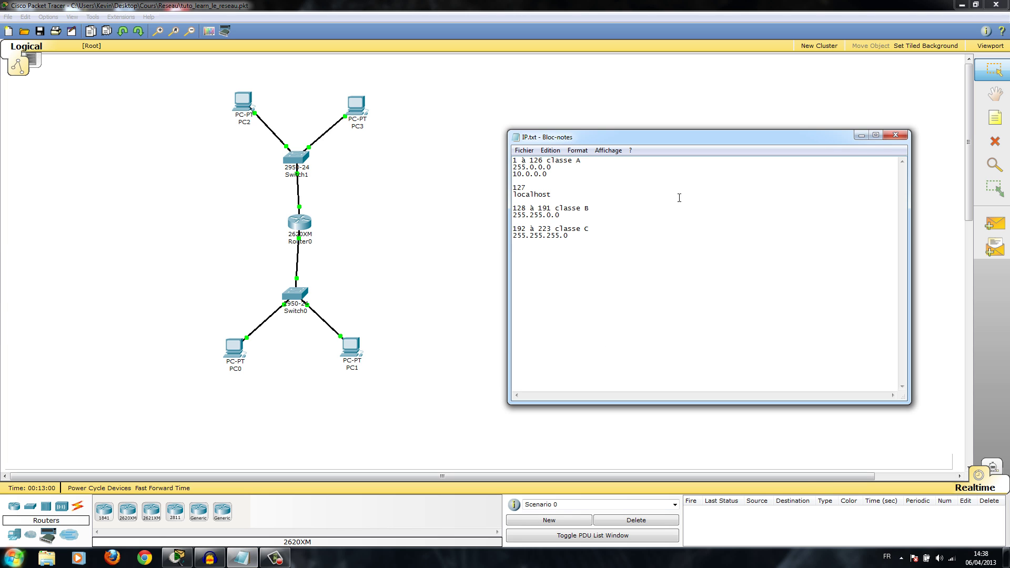
{"action": "left_click_drag", "start_coordinate": [597, 237], "coordinate": [585, 200]}
{"action": "left_click", "coordinate": [585, 200]}
{"action": "left_click_drag", "start_coordinate": [515, 161], "coordinate": [573, 169]}
{"action": "left_click", "coordinate": [573, 169]}
{"action": "left_click_drag", "start_coordinate": [548, 208], "coordinate": [513, 226]}
{"action": "left_click", "coordinate": [588, 217]}
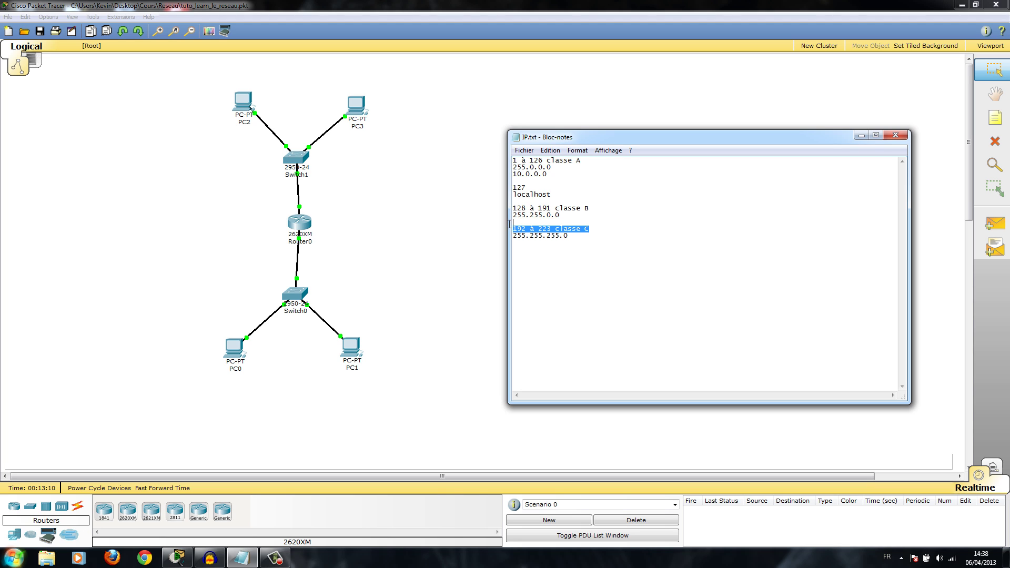
{"action": "left_click", "coordinate": [593, 229]}
{"action": "left_click_drag", "start_coordinate": [514, 167], "coordinate": [558, 168]}
{"action": "left_click", "coordinate": [557, 168]}
- Add the lines "masque de sous réseaux", "ID réseau" and "ID hôte" below the class C mask in the notes
{"action": "type", "text": "masque de so"}
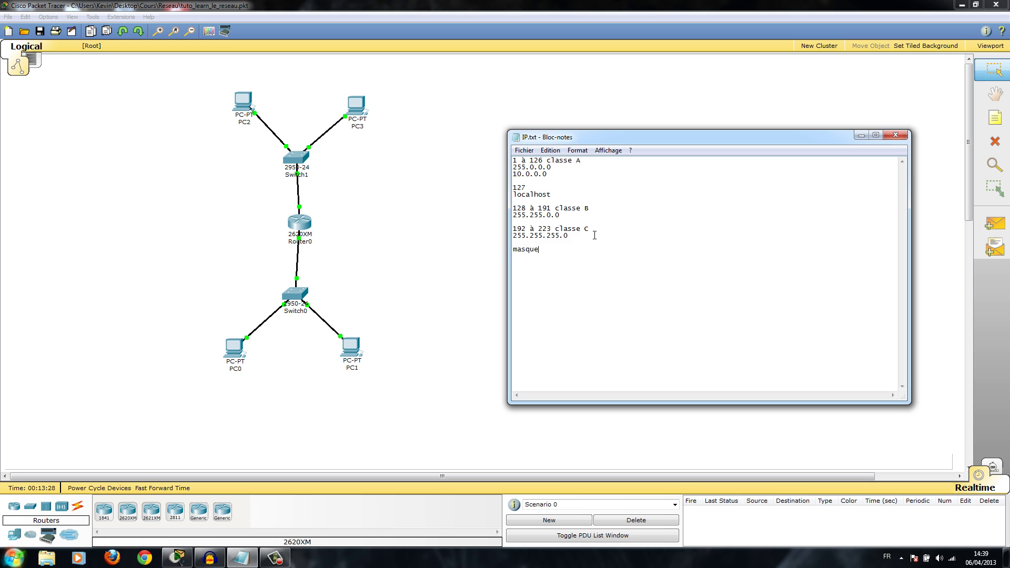
{"action": "type", "text": "us réseaux"}
{"action": "key", "text": "Return"}
{"action": "type", "text": "ID rés"}
{"action": "type", "text": "eau "}
{"action": "type", "text": "ID hôte"}
{"action": "key", "text": "Return"}
{"action": "key", "text": "BackSpace"}
- Write the example address 192.168.1.1 with the mask 255.255.255.0 beneath the ID lines
{"action": "left_click", "coordinate": [555, 271]}
{"action": "type", "text": "192.168.1.1"}
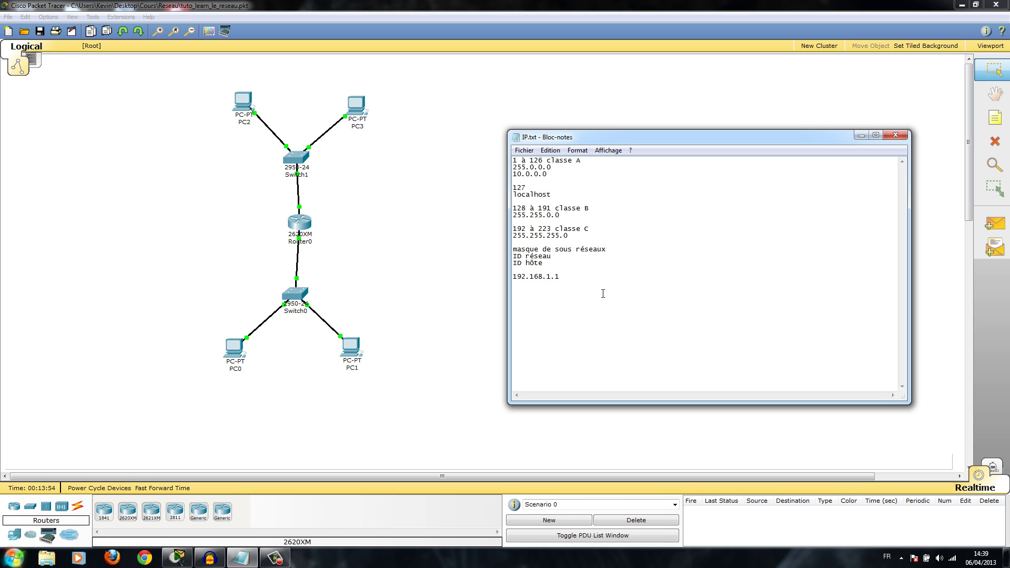
{"action": "key", "text": "Return"}
{"action": "type", "text": "255.255.255.0"}
- Write the example's network address 192.168.1.0 below the mask, leaving a blank line between them
{"action": "key", "text": "Return"}
{"action": "key", "text": "Return"}
{"action": "type", "text": "192.168."}
{"action": "type", "text": "1.0 "}
{"action": "type", "text": "1"}
{"action": "left_click_drag", "start_coordinate": [564, 299], "coordinate": [510, 298]}
- Change the second octet to 172 in both the example host address and its network address
{"action": "left_click", "coordinate": [554, 357]}
{"action": "key", "text": "BackSpace"}
{"action": "key", "text": "BackSpace"}
{"action": "key", "text": "BackSpace"}
{"action": "type", "text": "172"}
{"action": "left_click", "coordinate": [539, 271]}
{"action": "left_click", "coordinate": [542, 275]}
{"action": "key", "text": "BackSpace"}
{"action": "key", "text": "BackSpace"}
{"action": "key", "text": "BackSpace"}
{"action": "type", "text": "172"}
{"action": "key", "text": "BackSpace"}
{"action": "mouse_move", "coordinate": [526, 297]}
{"action": "left_mouse_down"}
{"action": "mouse_move", "coordinate": [514, 297]}
{"action": "mouse_move", "coordinate": [561, 297]}
{"action": "mouse_move", "coordinate": [515, 297]}
{"action": "left_mouse_up"}
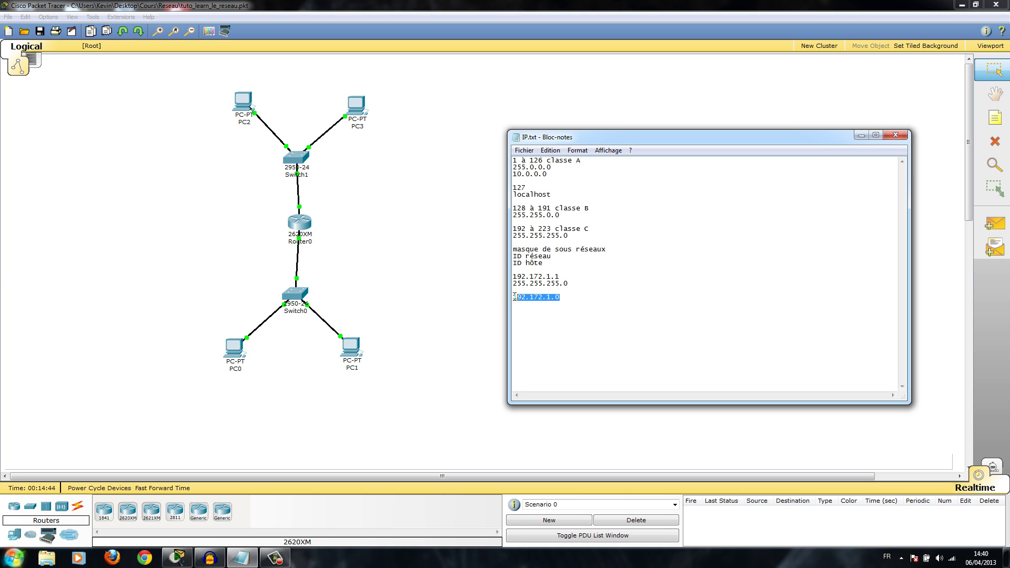
- Write the mask in binary as 11111111.11111111.11111111.0000000 below the network address
{"action": "left_click", "coordinate": [541, 324]}
{"action": "type", "text": "11111111.11111111"}
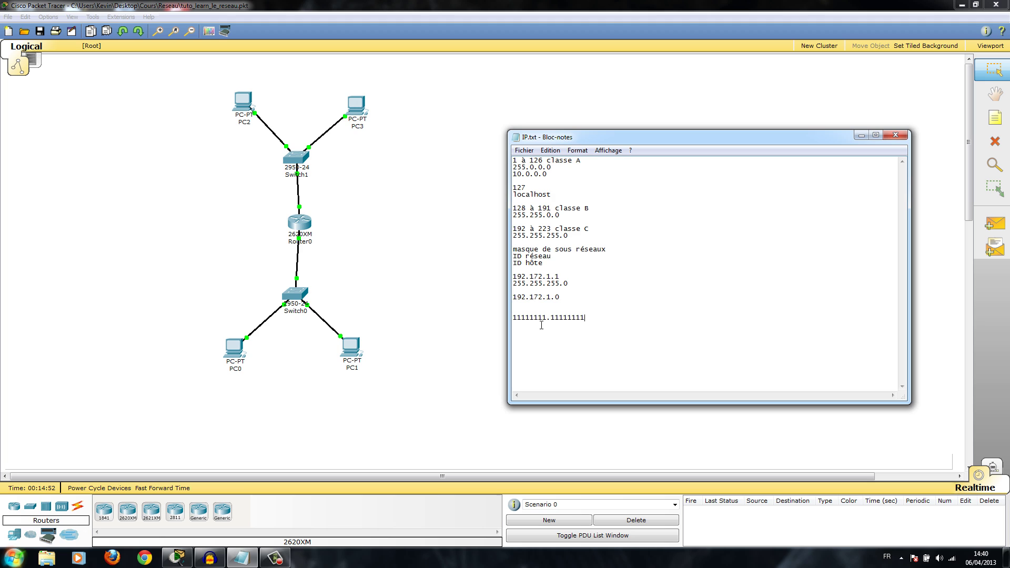
{"action": "type", "text": ".11111111.0000000"}
{"action": "double_click", "coordinate": [645, 318]}
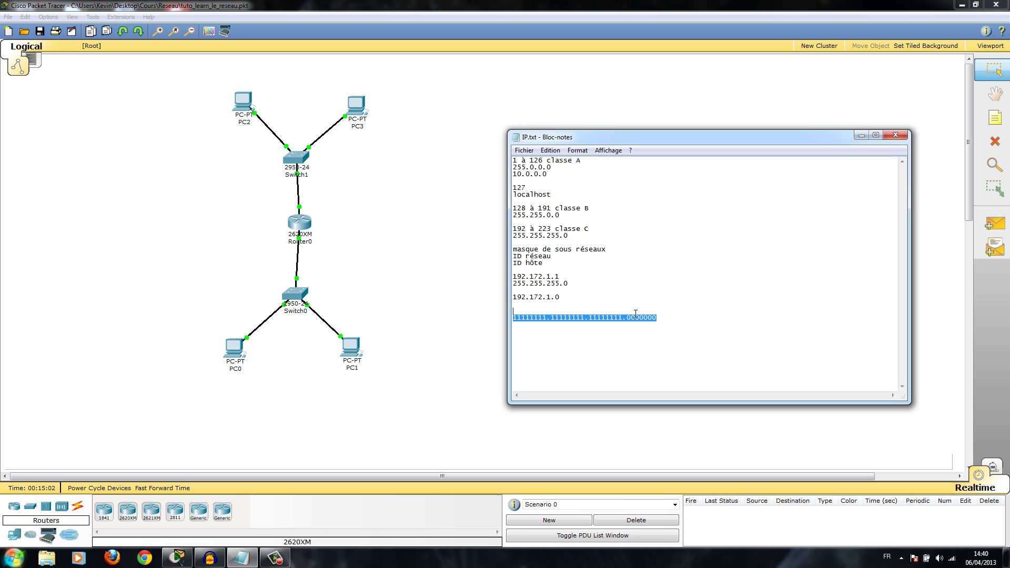
{"action": "left_click", "coordinate": [643, 310]}
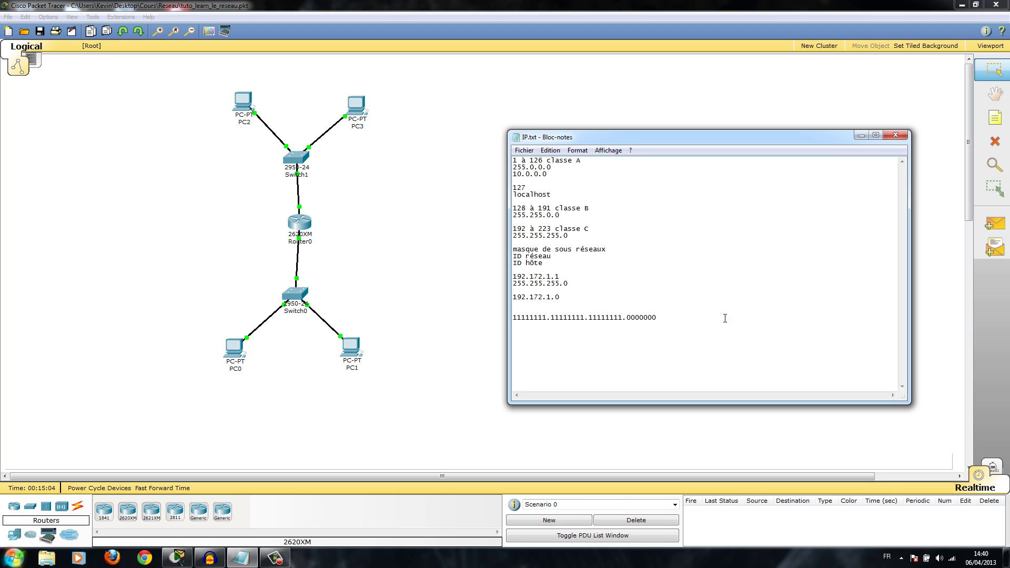
- Add 255.255.255.0 beneath the binary mask and highlight the matching binary octets
{"action": "left_click", "coordinate": [577, 341]}
{"action": "type", "text": "255.255.255.0"}
{"action": "left_click_drag", "start_coordinate": [517, 318], "coordinate": [657, 320]}
{"action": "left_click", "coordinate": [657, 320]}
{"action": "left_click", "coordinate": [580, 327]}
{"action": "left_click_drag", "start_coordinate": [545, 318], "coordinate": [513, 316]}
{"action": "left_click", "coordinate": [541, 317]}
{"action": "key", "text": "shift+Right"}
{"action": "key", "text": "Left"}
{"action": "key", "text": "Left"}
- Add the mask 255.240.0.0 with the subnet step calculation 256-240=16 and the value 16
{"action": "left_click", "coordinate": [592, 342]}
{"action": "left_click_drag", "start_coordinate": [527, 282], "coordinate": [569, 283]}
{"action": "left_click", "coordinate": [569, 327]}
{"action": "type", "text": ".0.0"}
{"action": "key", "text": "Return"}
{"action": "type", "text": "256-240=16"}
{"action": "key", "text": "Return"}
{"action": "type", "text": "16 "}
- List the subnet addresses 192.0.0.0, 192.16.0.0 and 192.32.0.0 below the calculation
{"action": "type", "text": "192."}
{"action": "type", "text": "1"}
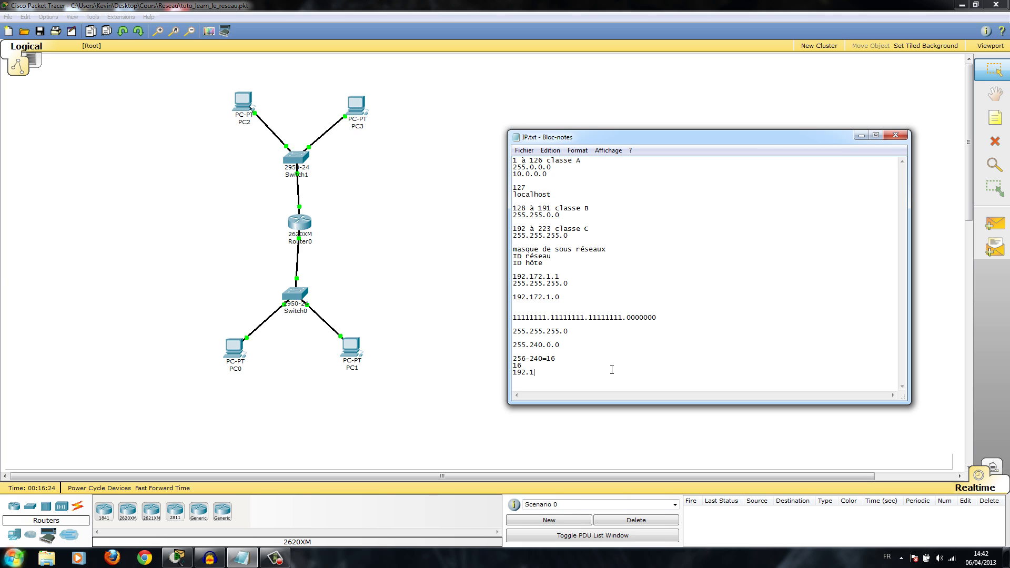
{"action": "type", "text": "68"}
{"action": "key", "text": "BackSpace"}
{"action": "key", "text": "BackSpace"}
{"action": "key", "text": "BackSpace"}
{"action": "key", "text": "BackSpace"}
{"action": "key", "text": "BackSpace"}
{"action": "type", "text": "0.0.1"}
{"action": "key", "text": "BackSpace"}
{"action": "type", "text": "0"}
{"action": "type", "text": "192.16"}
{"action": "type", "text": "32"}
- Highlight the new subnetting notes, close the text file and save its changes
{"action": "left_click_drag", "start_coordinate": [569, 381], "coordinate": [530, 331]}
{"action": "left_click_drag", "start_coordinate": [482, 282], "coordinate": [508, 250]}
{"action": "left_click", "coordinate": [771, 288]}
{"action": "left_click", "coordinate": [890, 138]}
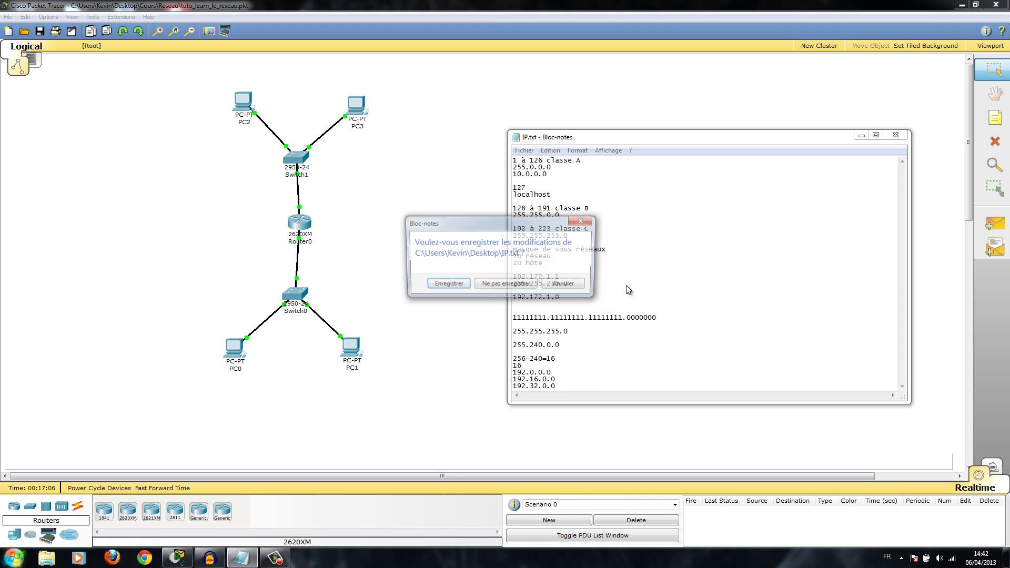
{"action": "left_click", "coordinate": [440, 286]}
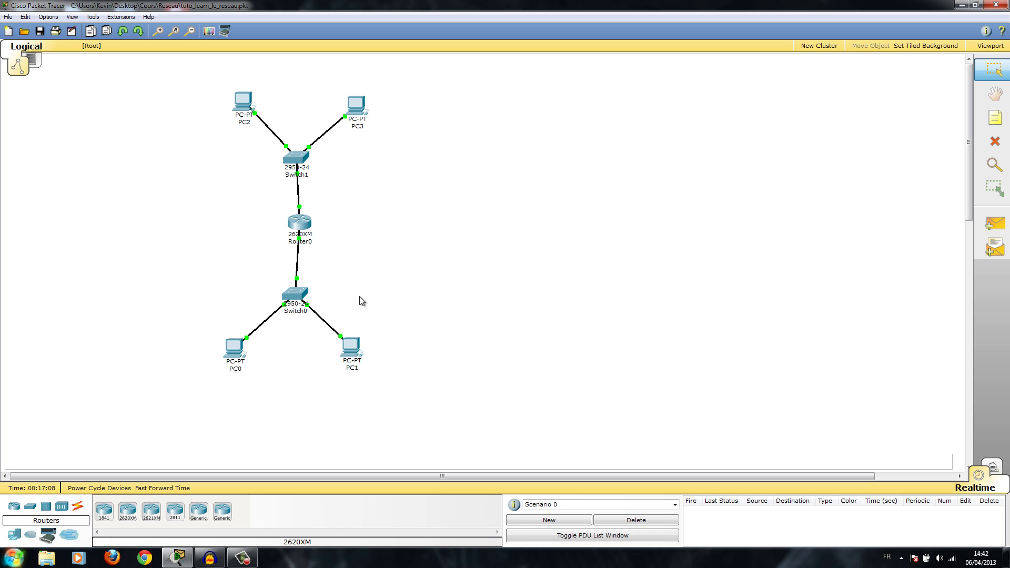
- Nudge Switch0 and Router0 into line, and inspect the two network segments, PC2's addressing and the router's link ports
{"action": "left_click_drag", "start_coordinate": [293, 295], "coordinate": [294, 294]}
{"action": "left_click_drag", "start_coordinate": [297, 235], "coordinate": [305, 219]}
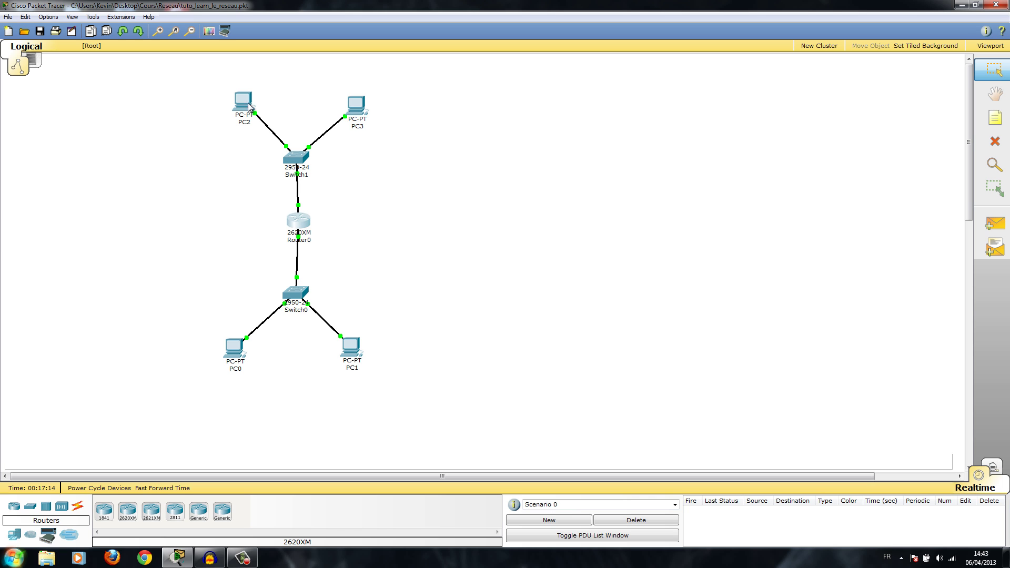
{"action": "left_click_drag", "start_coordinate": [205, 60], "coordinate": [435, 195]}
{"action": "left_click_drag", "start_coordinate": [153, 269], "coordinate": [397, 393]}
{"action": "left_click", "coordinate": [304, 345]}
{"action": "mouse_move", "coordinate": [295, 296]}
{"action": "mouse_move", "coordinate": [341, 351]}
{"action": "mouse_move", "coordinate": [237, 112]}
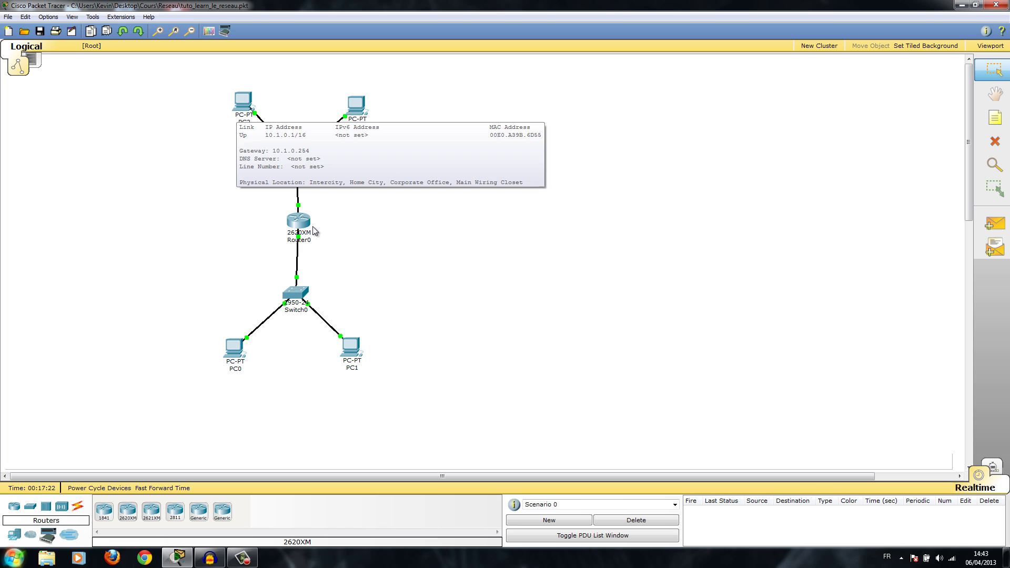
{"action": "mouse_move", "coordinate": [303, 230]}
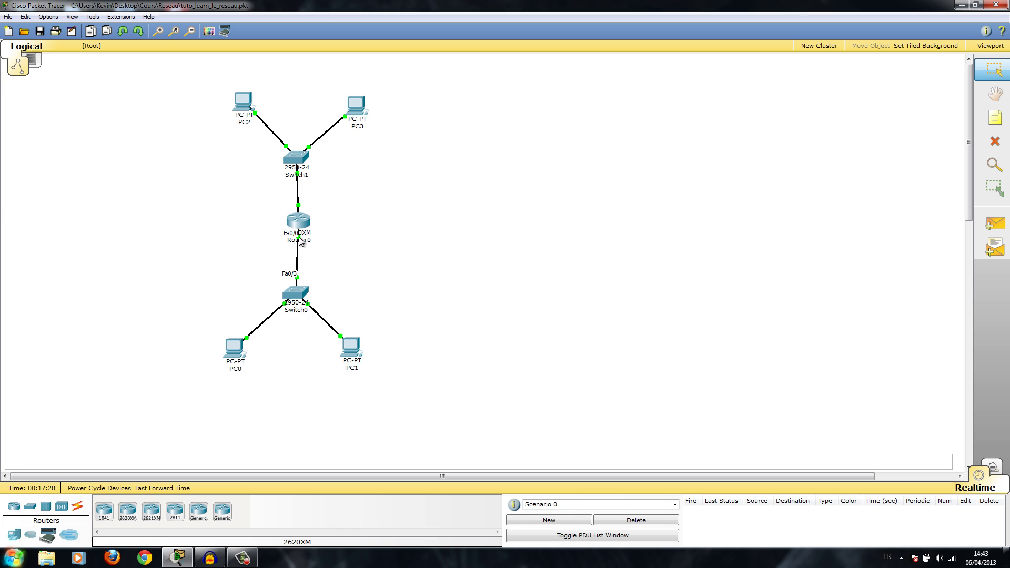
- Place two Server-PT devices, one below Switch0 between PC0 and PC1 and one above Switch1 between PC2 and PC3
{"action": "left_click", "coordinate": [14, 534]}
{"action": "left_click", "coordinate": [151, 511]}
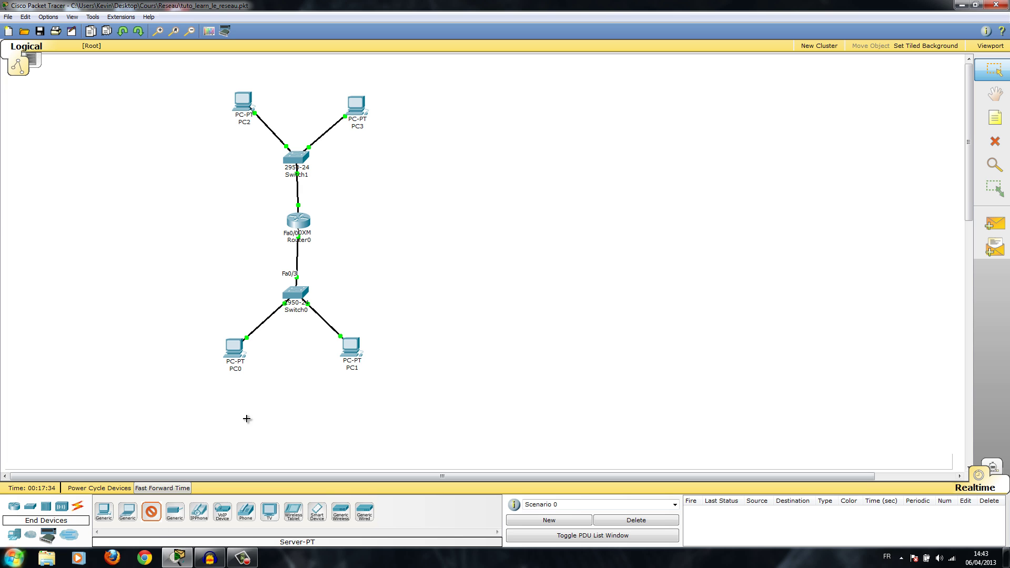
{"action": "left_click", "coordinate": [278, 384]}
{"action": "left_click", "coordinate": [150, 510]}
{"action": "left_click", "coordinate": [299, 88]}
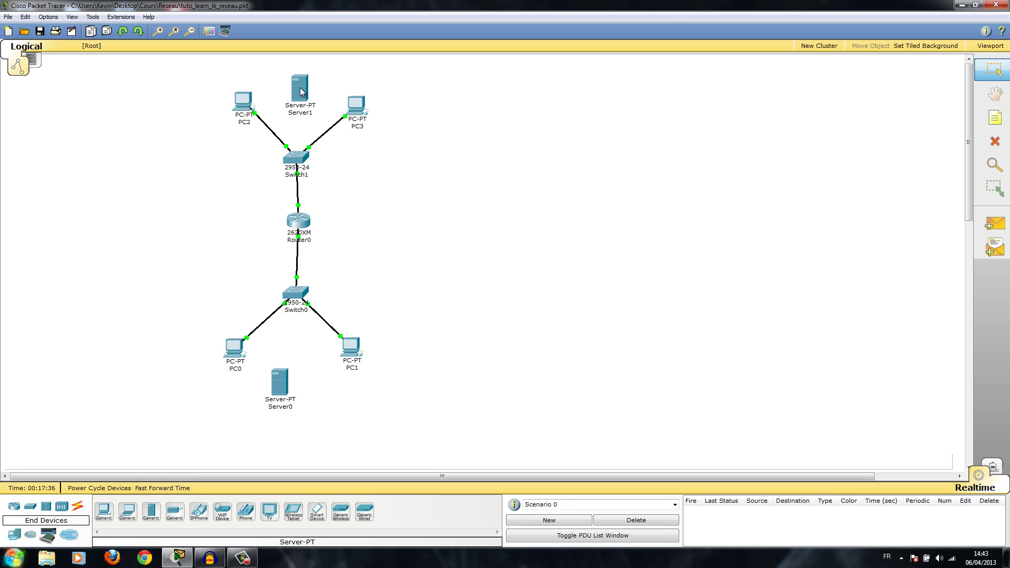
- Shift Switch1, Router0 and the lower server slightly to straighten the topology's central column
{"action": "left_click_drag", "start_coordinate": [301, 156], "coordinate": [302, 162]}
{"action": "left_click_drag", "start_coordinate": [302, 215], "coordinate": [297, 217]}
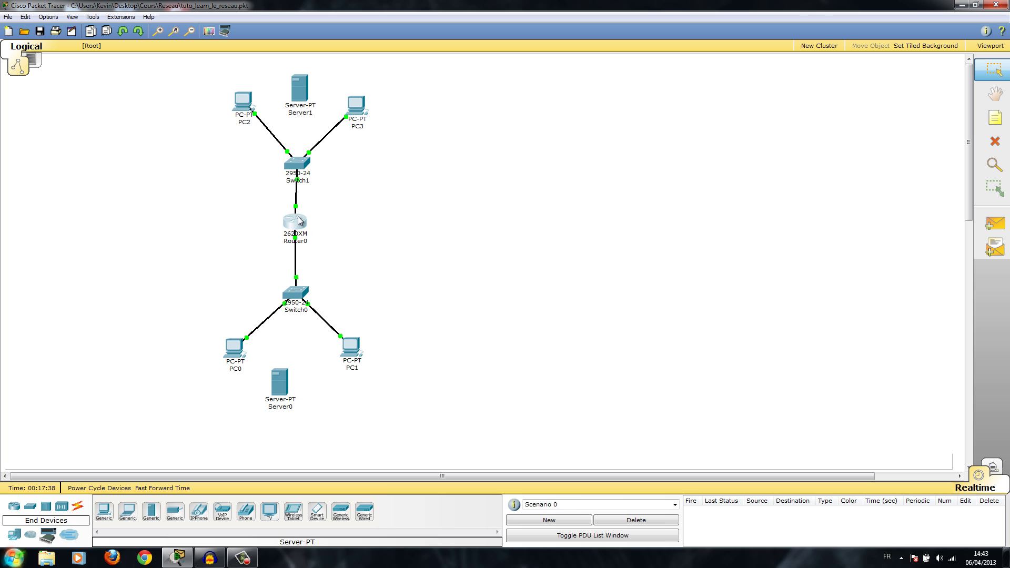
{"action": "left_click_drag", "start_coordinate": [295, 400], "coordinate": [304, 398]}
- Connect Server0 to Switch0 and Server1 to Switch1 using the automatically chosen connection type
{"action": "left_click", "coordinate": [78, 506]}
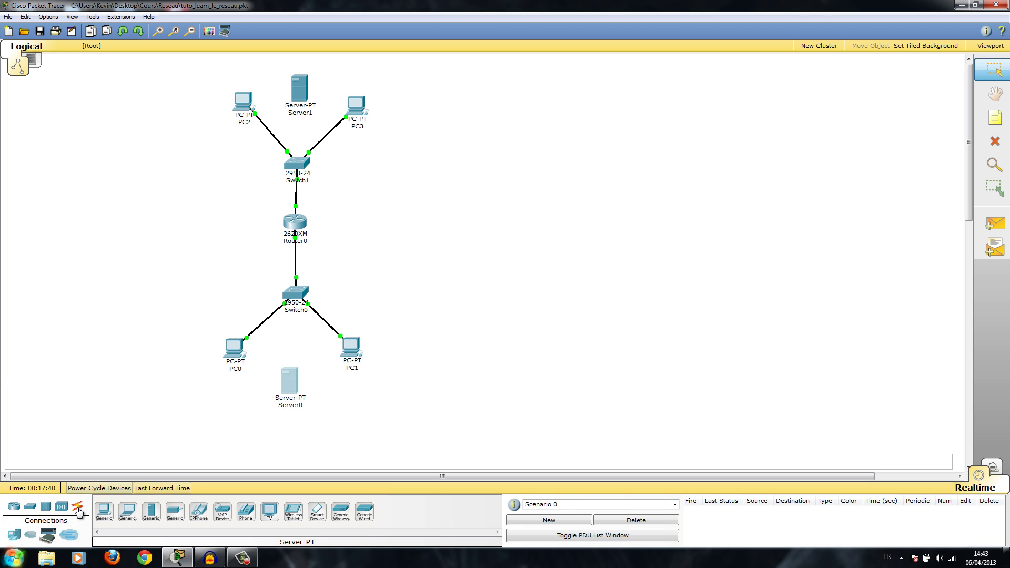
{"action": "left_click", "coordinate": [109, 514]}
{"action": "left_click", "coordinate": [289, 386]}
{"action": "left_click", "coordinate": [303, 289]}
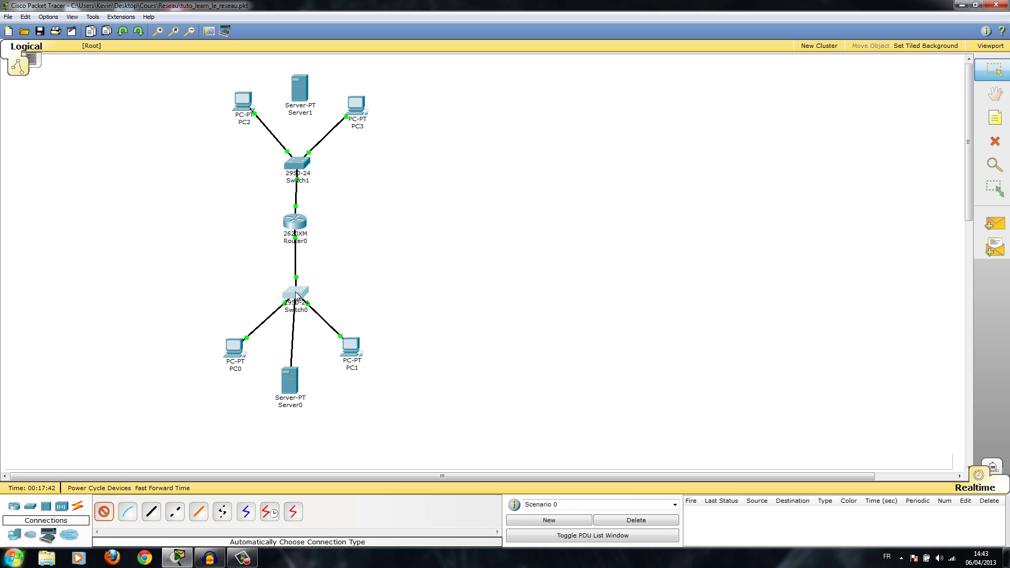
{"action": "left_click", "coordinate": [113, 514]}
{"action": "left_click", "coordinate": [299, 89]}
{"action": "left_click", "coordinate": [297, 161]}
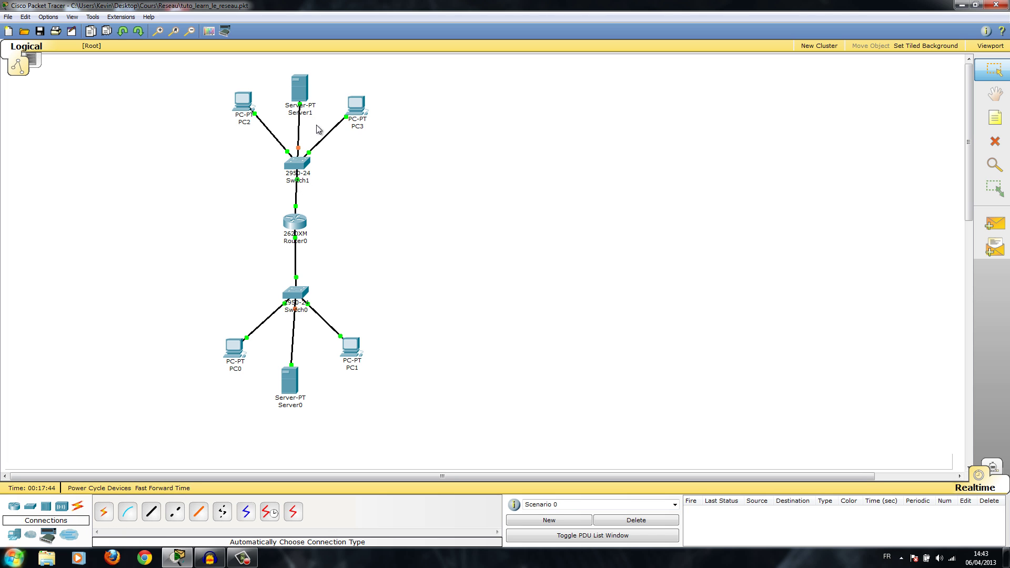
- Open Server1's DHCP service settings and move its window clear of the topology
{"action": "left_click", "coordinate": [291, 83]}
{"action": "left_click", "coordinate": [90, 50]}
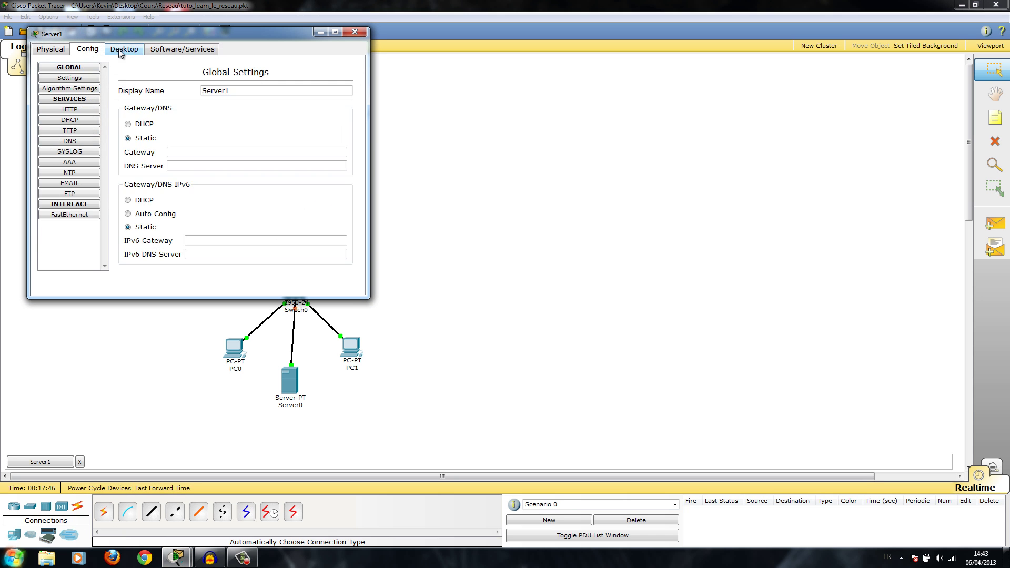
{"action": "left_click", "coordinate": [113, 49]}
{"action": "left_click", "coordinate": [88, 48]}
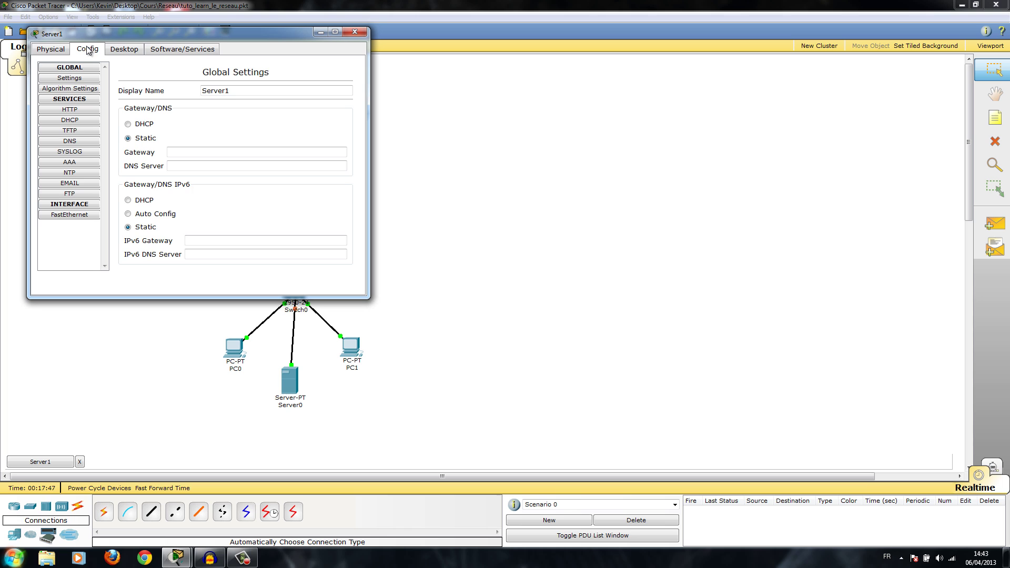
{"action": "left_click", "coordinate": [77, 120]}
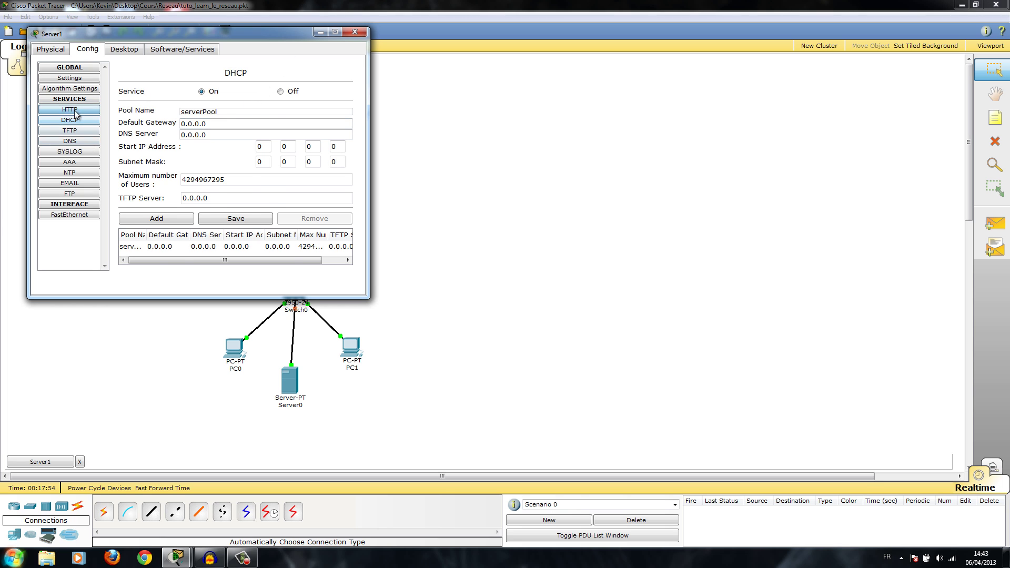
{"action": "left_click", "coordinate": [69, 141]}
{"action": "left_click", "coordinate": [81, 110]}
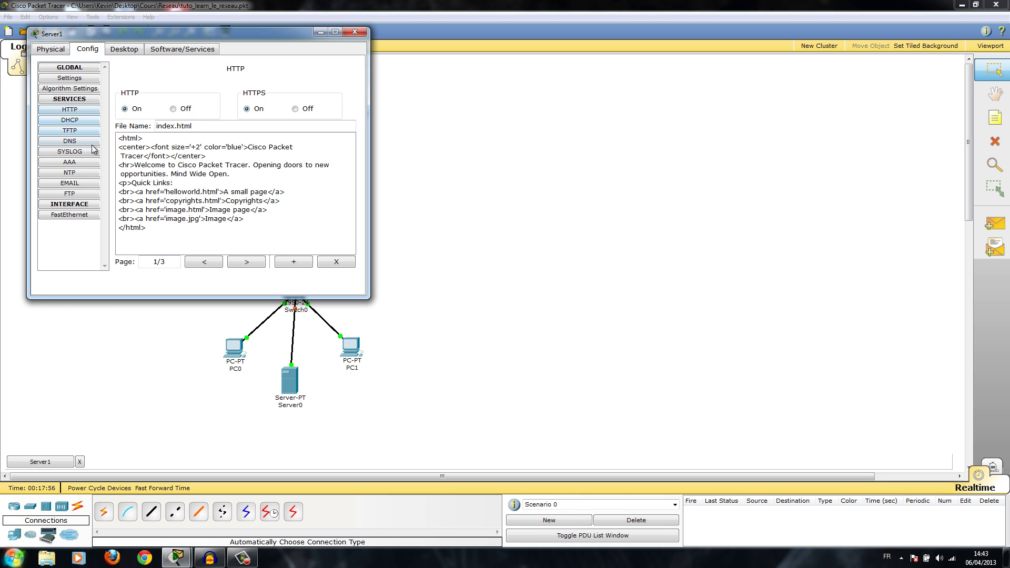
{"action": "left_click", "coordinate": [85, 120]}
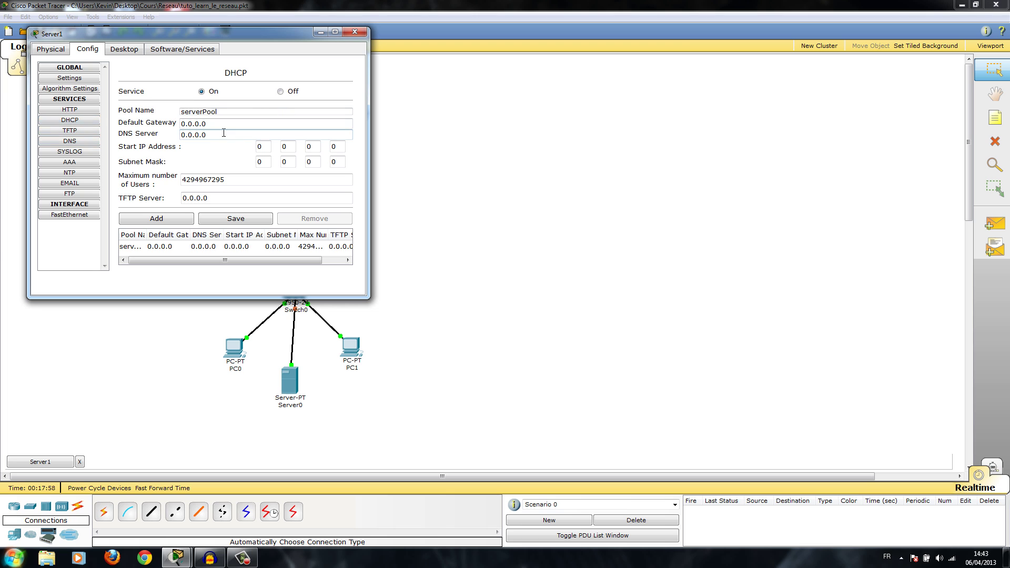
{"action": "left_click_drag", "start_coordinate": [205, 34], "coordinate": [483, 83]}
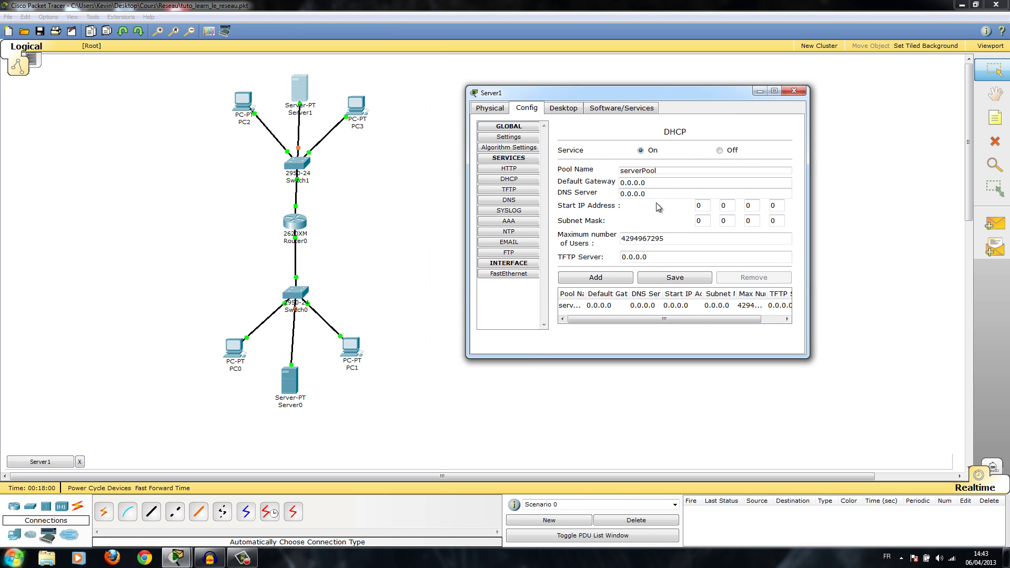
- Check the router link towards Switch1 and set the DHCP pool's default gateway to 10.1.0.254 on Server1
{"action": "left_click", "coordinate": [628, 184]}
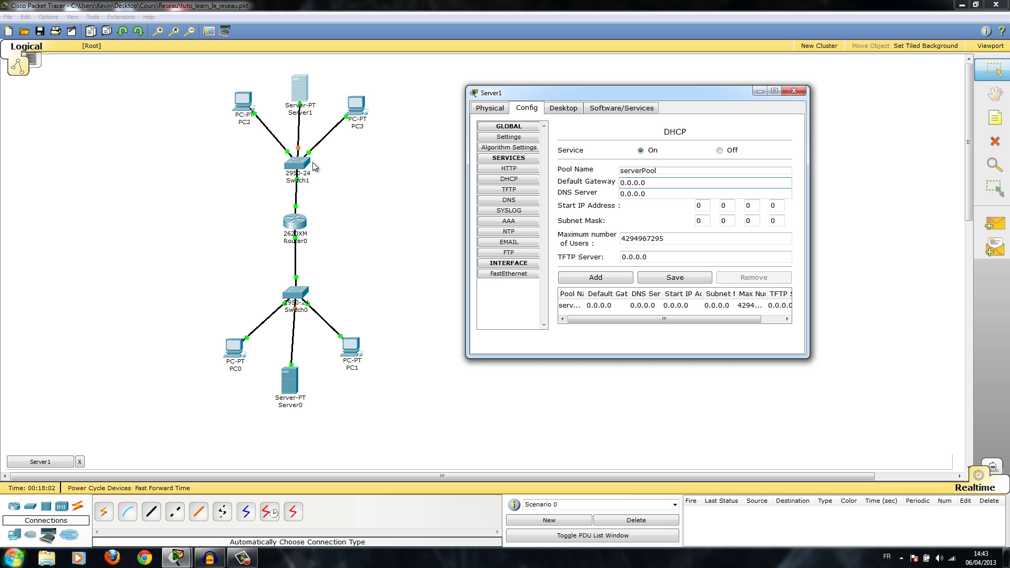
{"action": "left_click_drag", "start_coordinate": [542, 95], "coordinate": [556, 98]}
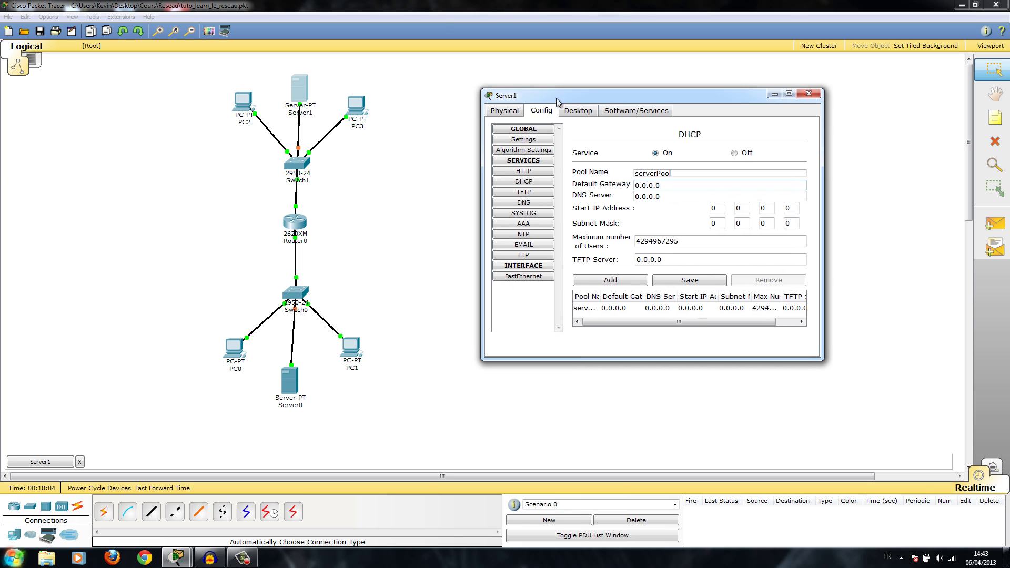
{"action": "left_click", "coordinate": [397, 3]}
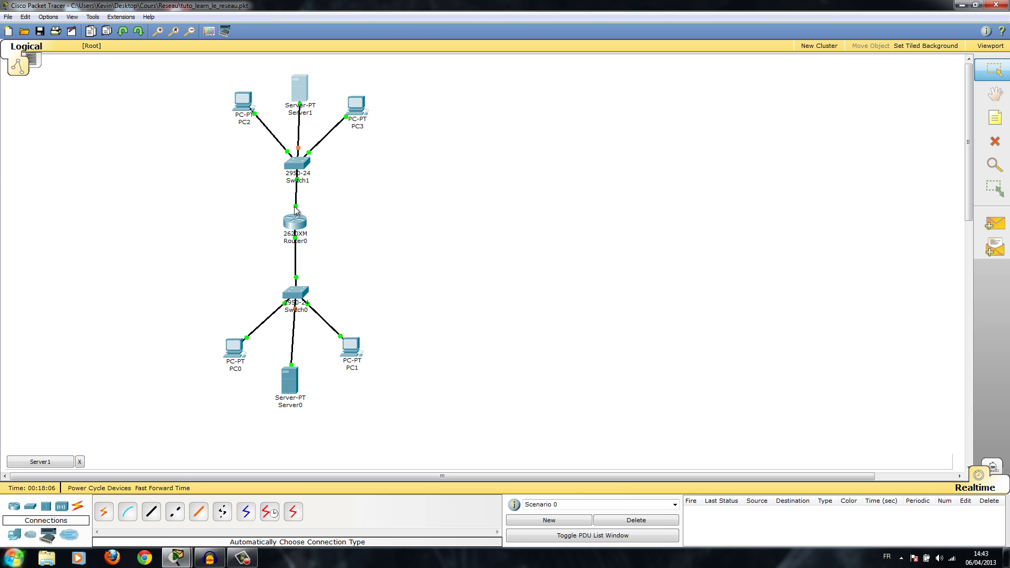
{"action": "mouse_move", "coordinate": [298, 225]}
{"action": "mouse_move", "coordinate": [226, 559]}
{"action": "left_click", "coordinate": [240, 505]}
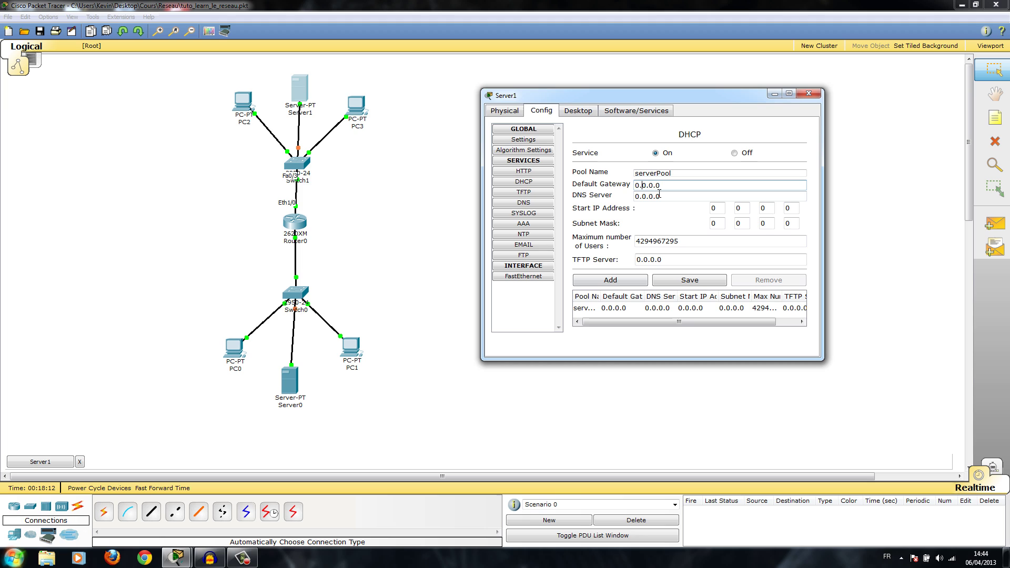
{"action": "key", "text": "BackSpace"}
{"action": "type", "text": "10"}
{"action": "key", "text": "BackSpace"}
{"action": "type", "text": "1.0.254"}
{"action": "left_click", "coordinate": [670, 197]}
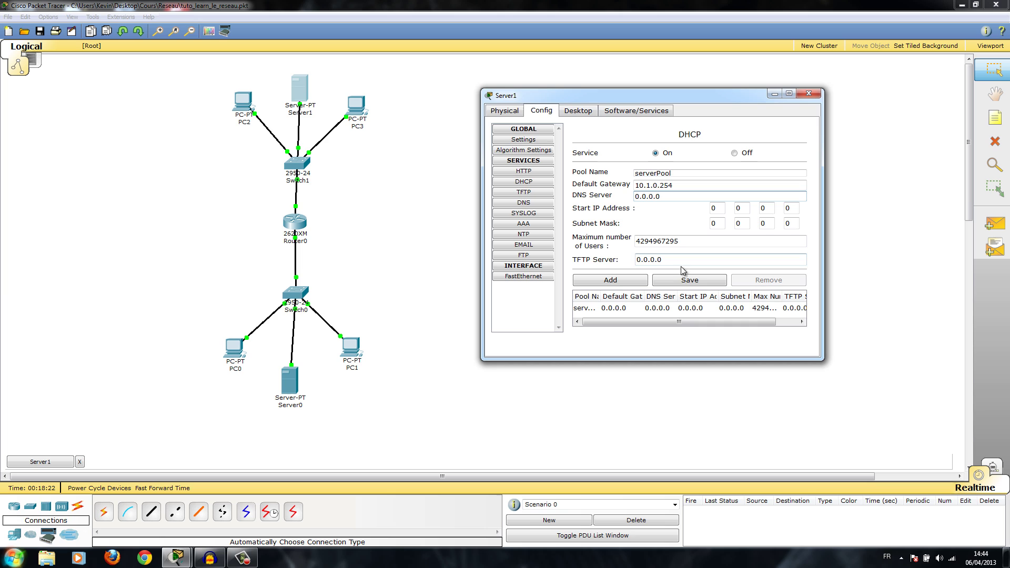
- Set the start IP address of Server1's DHCP pool to 10.1.0.1
{"action": "left_click", "coordinate": [718, 209]}
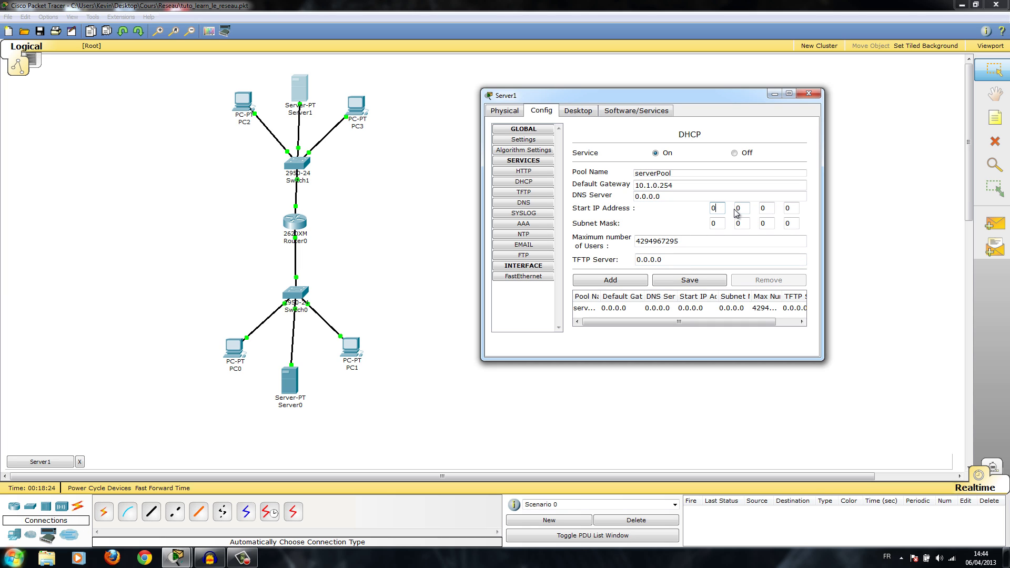
{"action": "key", "text": "BackSpace"}
{"action": "type", "text": "10"}
{"action": "left_click", "coordinate": [744, 209]}
{"action": "key", "text": "BackSpace"}
{"action": "type", "text": "1"}
{"action": "left_click", "coordinate": [771, 209]}
{"action": "left_click", "coordinate": [795, 208]}
{"action": "type", "text": "1"}
{"action": "key", "text": "BackSpace"}
{"action": "key", "text": "BackSpace"}
{"action": "type", "text": "1"}
- Set the first octet of the DHCP pool's subnet mask to 255
{"action": "left_click", "coordinate": [724, 222]}
{"action": "key", "text": "BackSpace"}
{"action": "type", "text": "255"}
- Check PC3's IP configuration for the subnet mask in use, close it and return to Server1's DHCP settings
{"action": "left_click", "coordinate": [356, 110]}
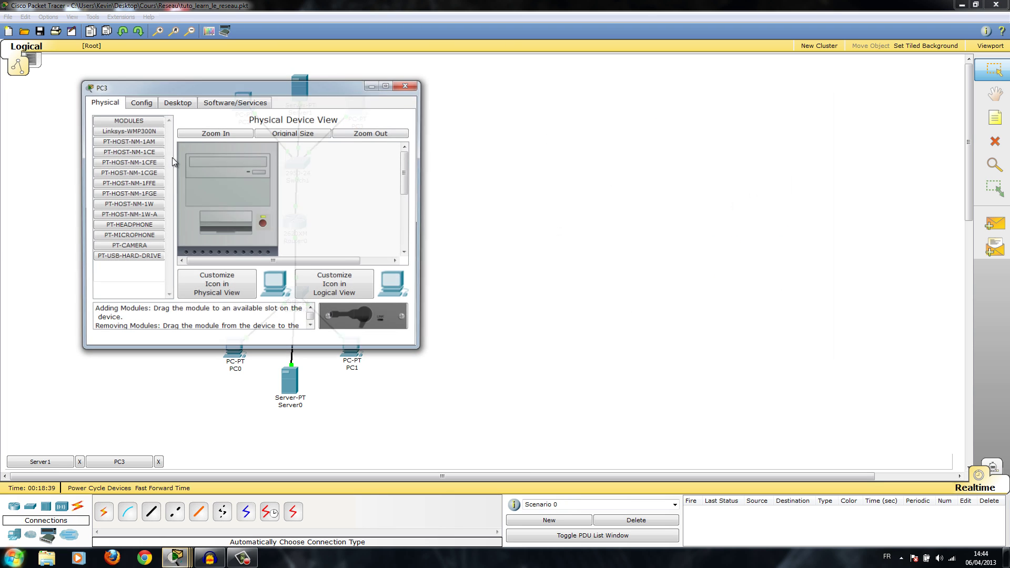
{"action": "left_click", "coordinate": [176, 102]}
{"action": "left_click", "coordinate": [131, 141]}
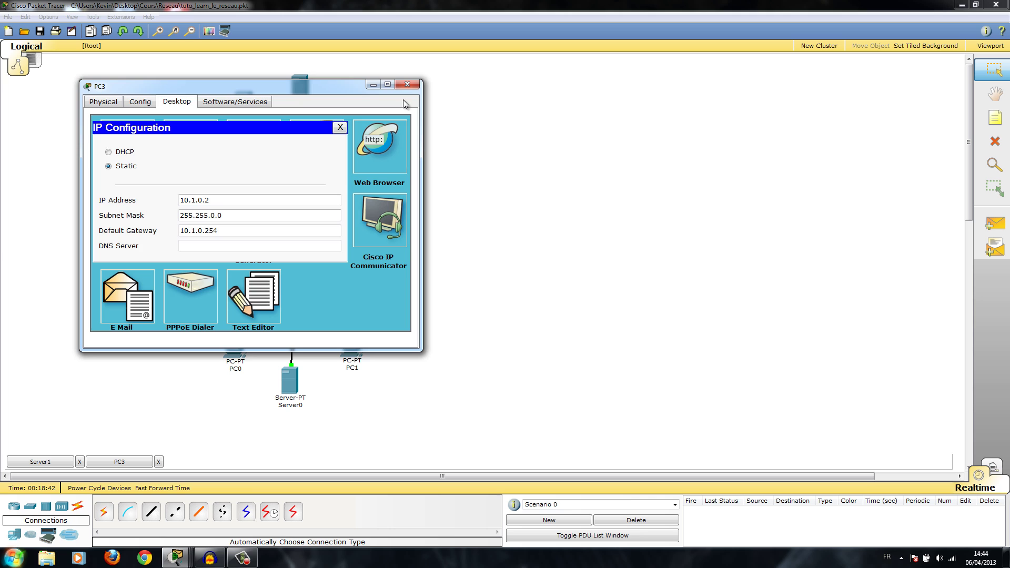
{"action": "left_click", "coordinate": [407, 85]}
{"action": "mouse_move", "coordinate": [182, 562]}
{"action": "left_click", "coordinate": [264, 498]}
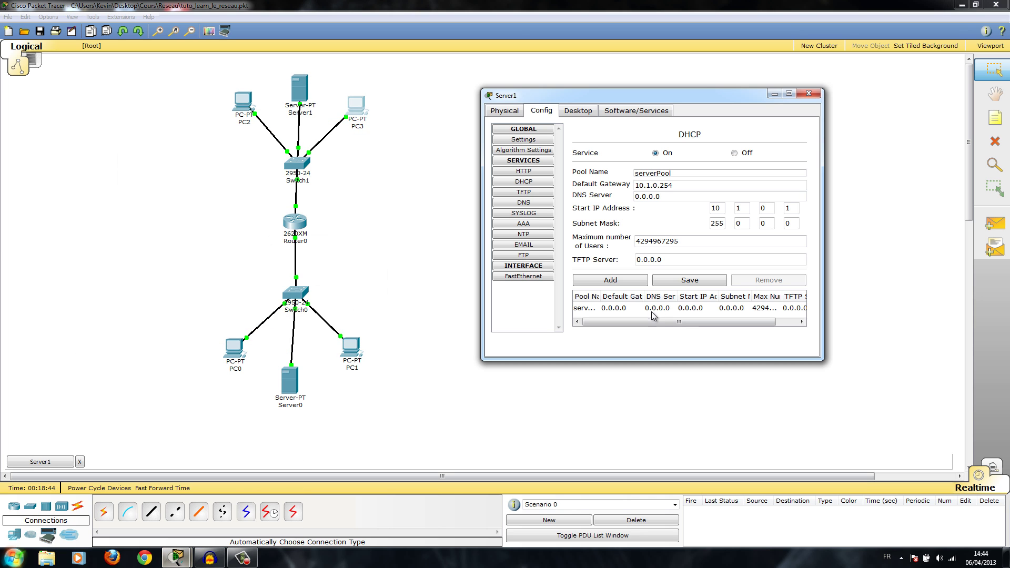
- Set the second octet of the DHCP pool's subnet mask to 255 and select the serverPool entry in the pool table
{"action": "type", "text": "255"}
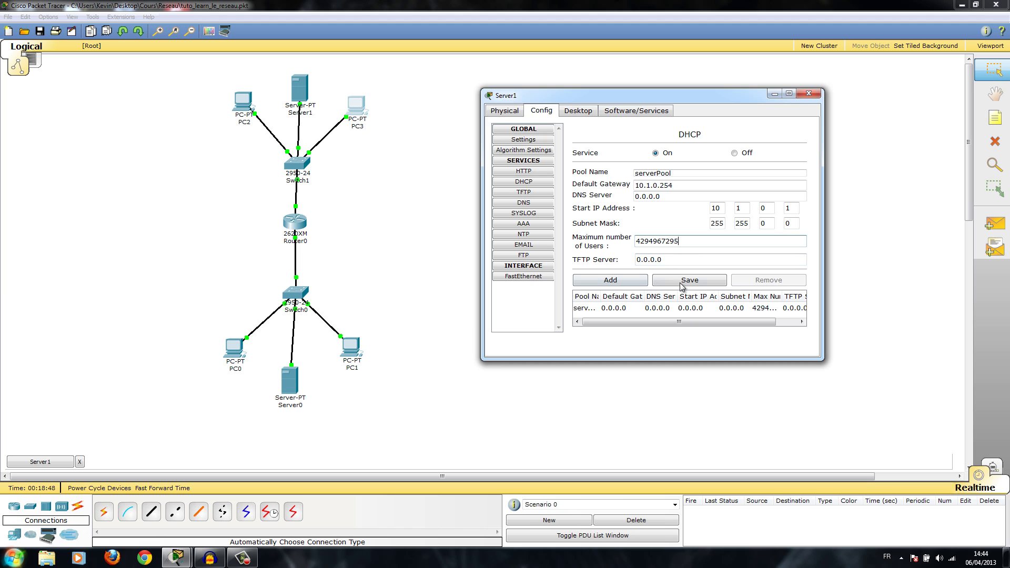
{"action": "left_click", "coordinate": [674, 309]}
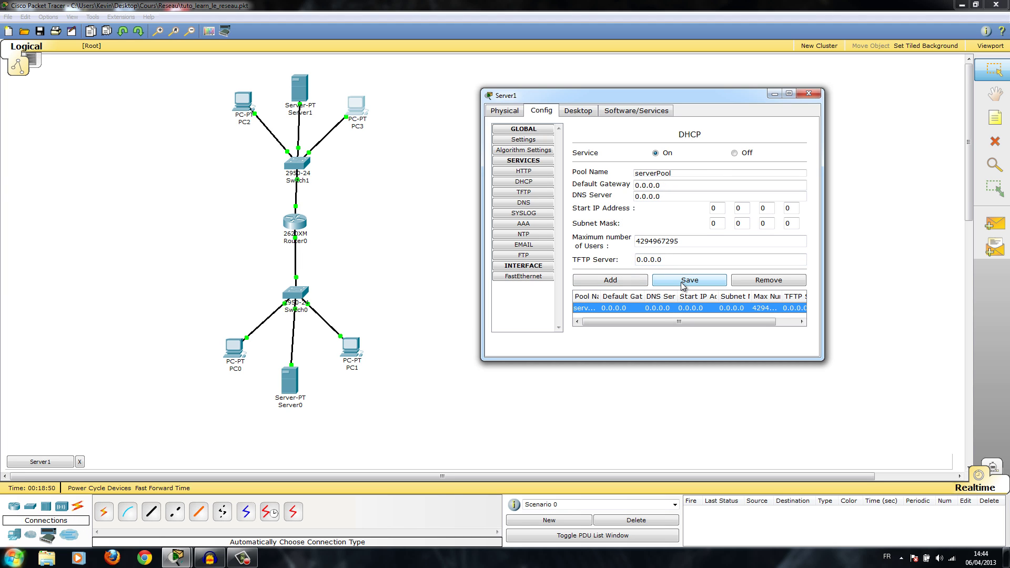
- Set the default gateway of Server1's serverPool to 10.1.0.254
{"action": "left_click", "coordinate": [679, 172]}
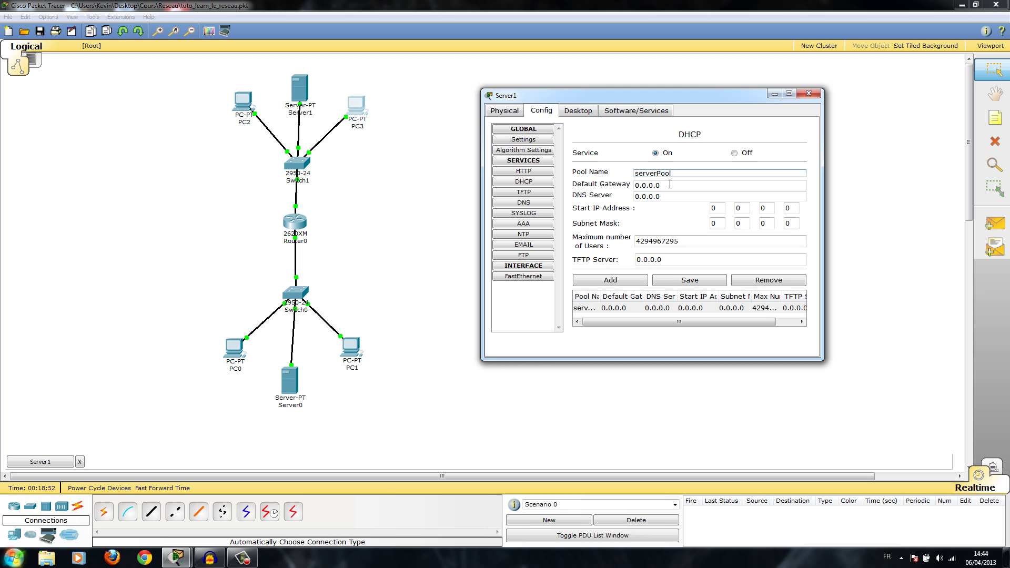
{"action": "left_click", "coordinate": [669, 184]}
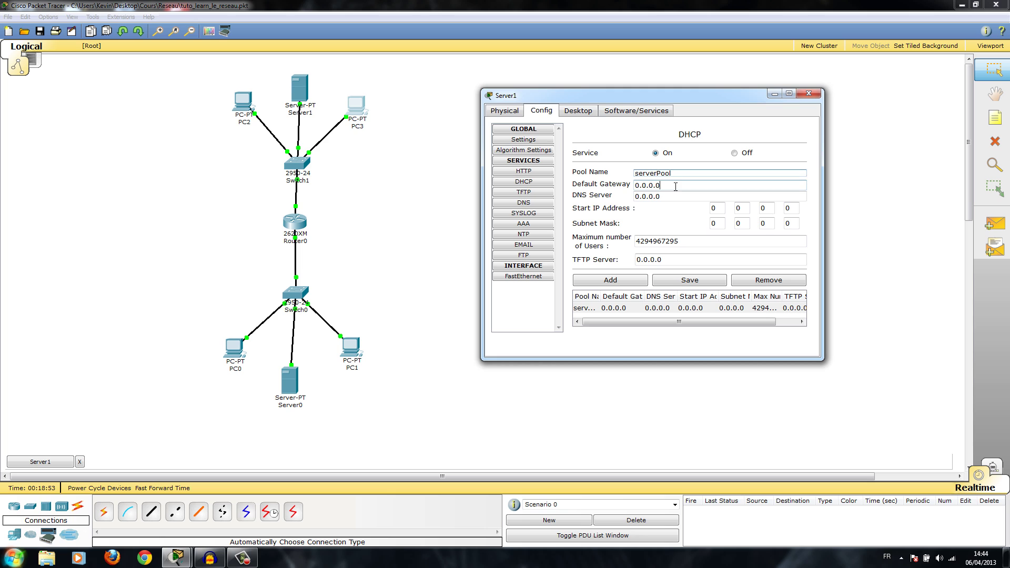
{"action": "left_click", "coordinate": [641, 185]}
{"action": "key", "text": "BackSpace"}
{"action": "type", "text": "10"}
{"action": "key", "text": "BackSpace"}
{"action": "type", "text": "1.0.254"}
- Set the start IP address of Server1's DHCP pool to 10.1.0.10
{"action": "left_click", "coordinate": [717, 208]}
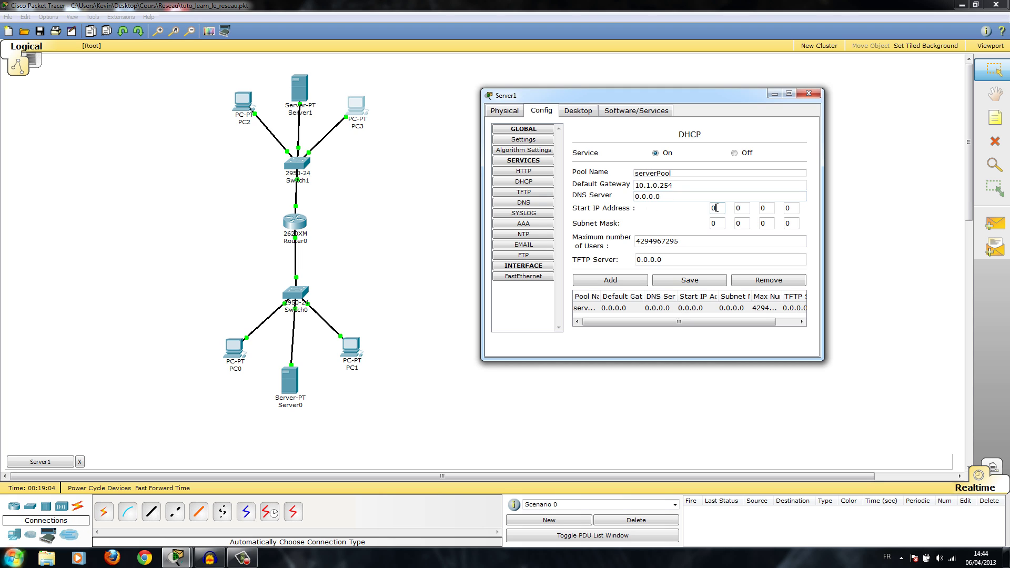
{"action": "type", "text": "10"}
{"action": "left_click", "coordinate": [787, 208]}
{"action": "left_click", "coordinate": [747, 209]}
{"action": "type", "text": "1"}
{"action": "left_click", "coordinate": [793, 209]}
{"action": "key", "text": "BackSpace"}
{"action": "type", "text": "10"}
- Set the DHCP pool's subnet mask to 255.255.0.0 and save the pool on Server1
{"action": "left_click", "coordinate": [717, 223]}
{"action": "key", "text": "BackSpace"}
{"action": "type", "text": "255"}
{"action": "left_click", "coordinate": [747, 223]}
{"action": "key", "text": "BackSpace"}
{"action": "type", "text": "255"}
{"action": "left_click", "coordinate": [711, 284]}
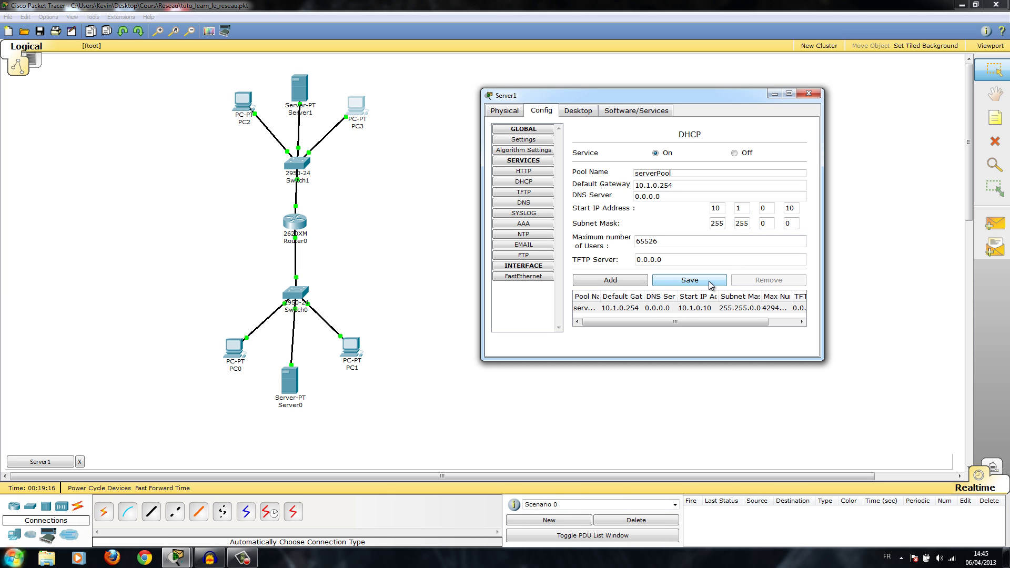
- Check the maximum number of users of Server1's DHCP pool and close the server's settings
{"action": "left_click", "coordinate": [671, 243]}
{"action": "left_click_drag", "start_coordinate": [671, 244], "coordinate": [636, 242]}
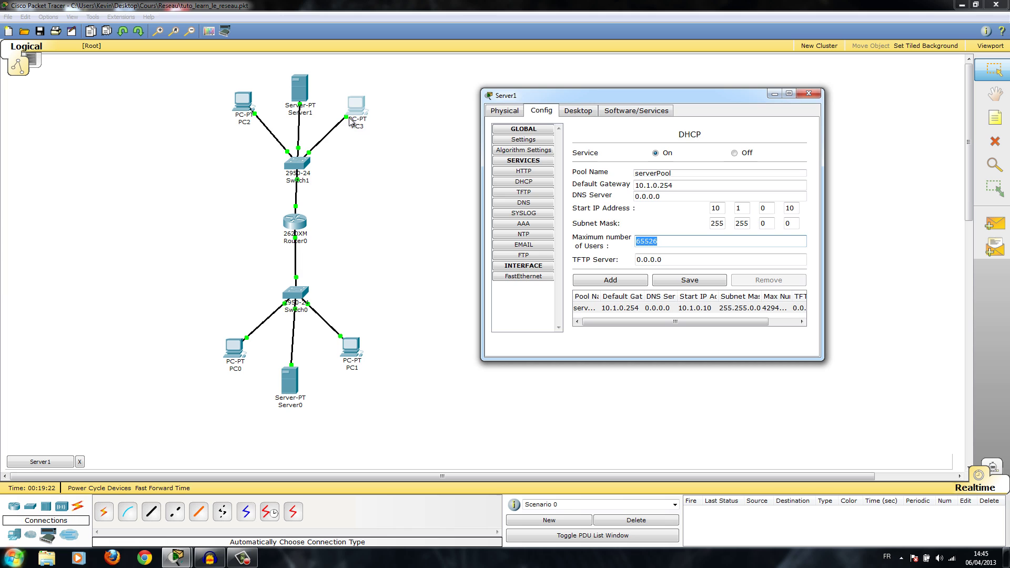
{"action": "left_click", "coordinate": [365, 145]}
{"action": "left_click", "coordinate": [298, 94]}
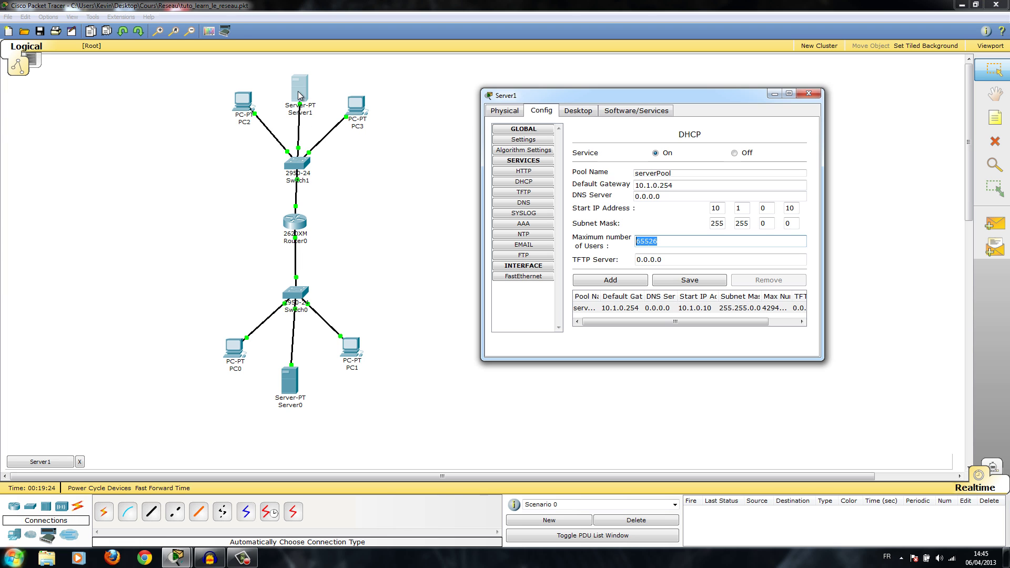
{"action": "left_click", "coordinate": [809, 94]}
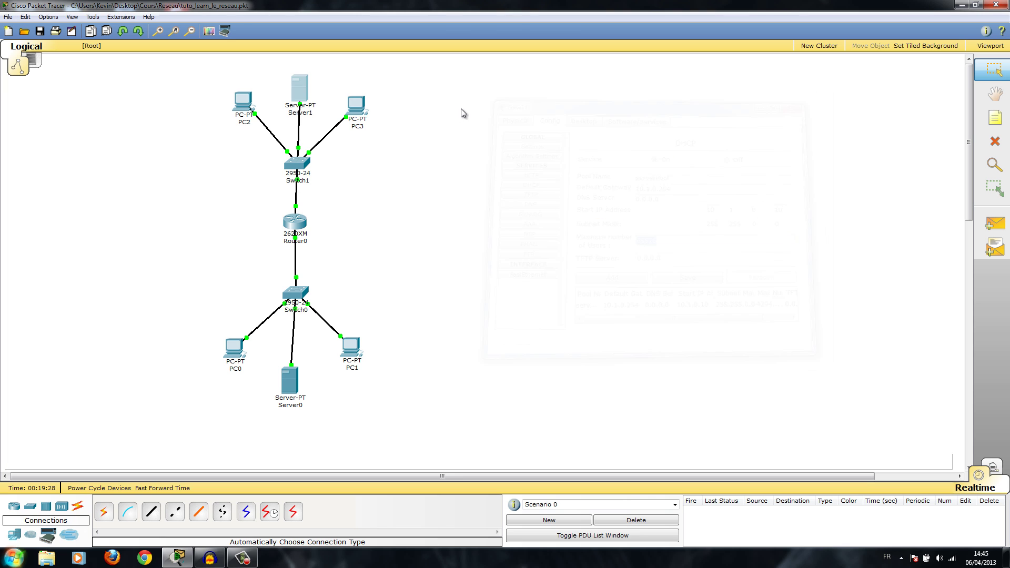
- Try to switch PC3's IP configuration from static to DHCP, and close PC3
{"action": "left_click", "coordinate": [363, 110]}
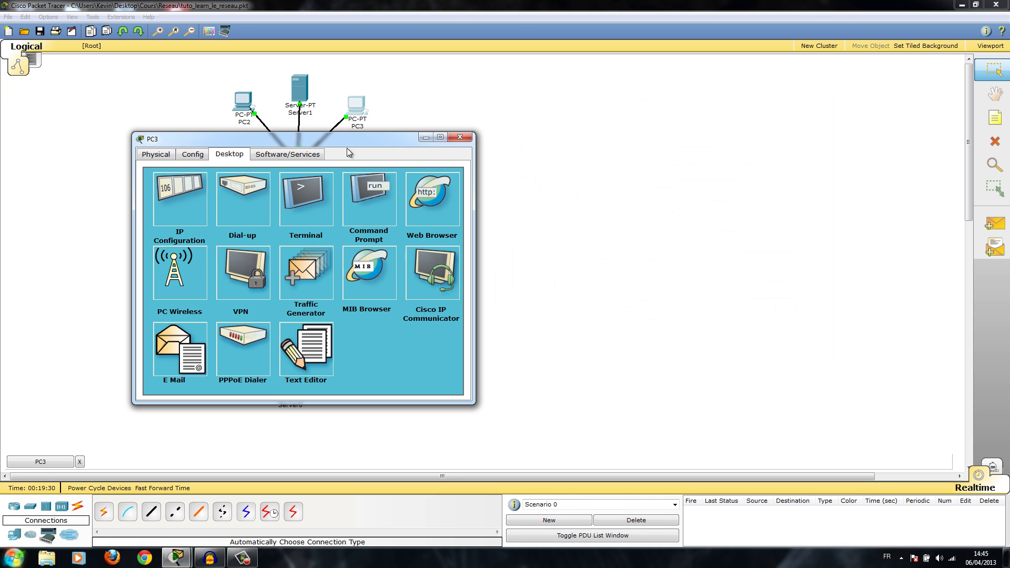
{"action": "left_click_drag", "start_coordinate": [346, 147], "coordinate": [701, 147]}
{"action": "left_click", "coordinate": [545, 204]}
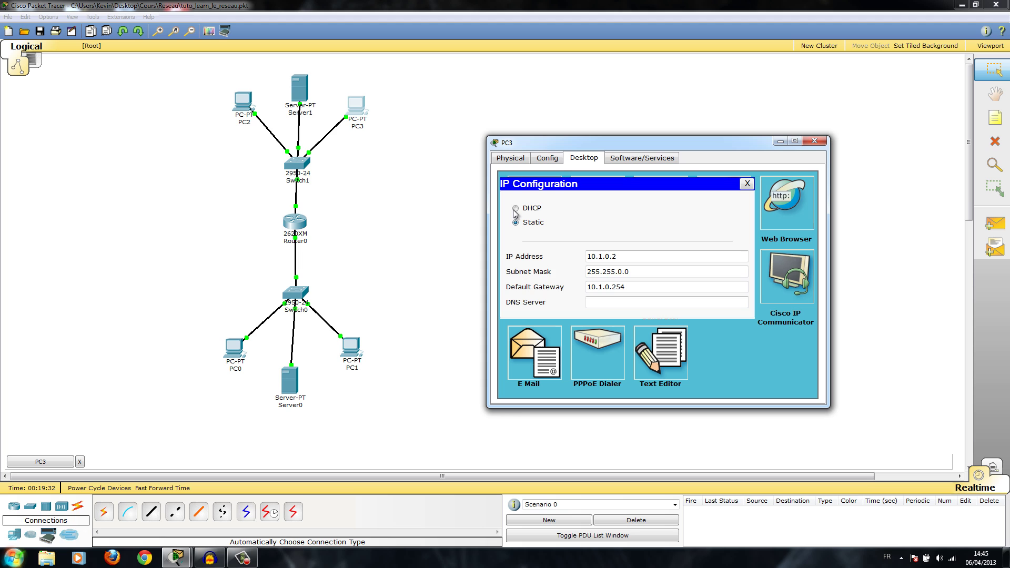
{"action": "left_click", "coordinate": [517, 209]}
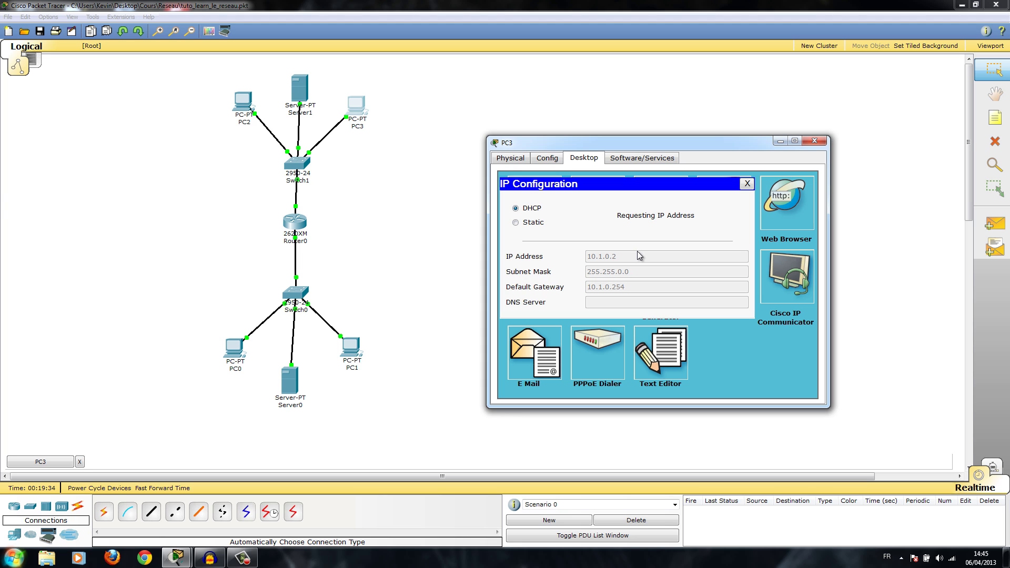
{"action": "left_click", "coordinate": [747, 185]}
{"action": "left_click", "coordinate": [824, 141]}
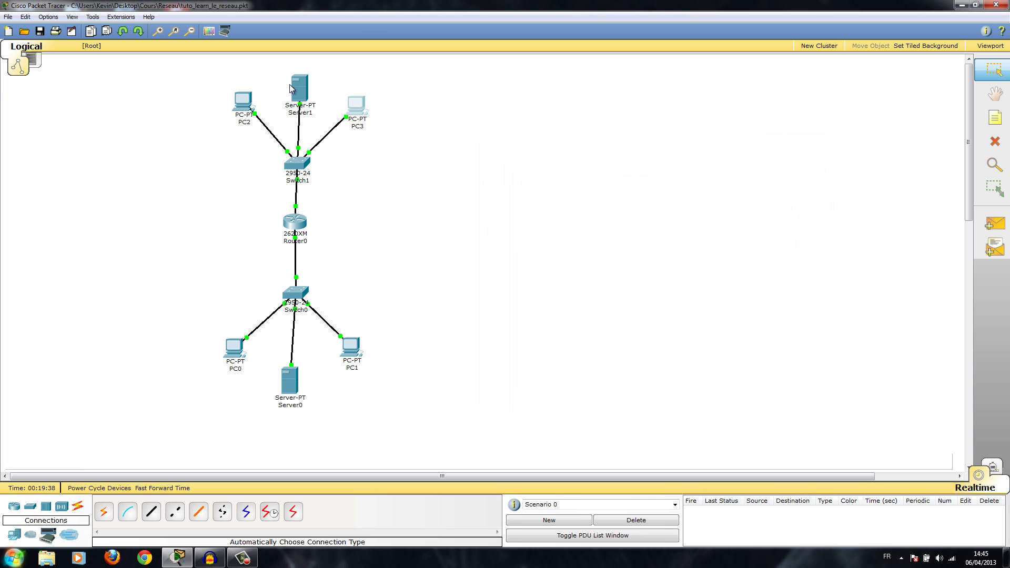
- Give Server1 the static IP address 10.1.0.100 in its IP configuration
{"action": "left_click", "coordinate": [300, 88]}
{"action": "left_click", "coordinate": [123, 50]}
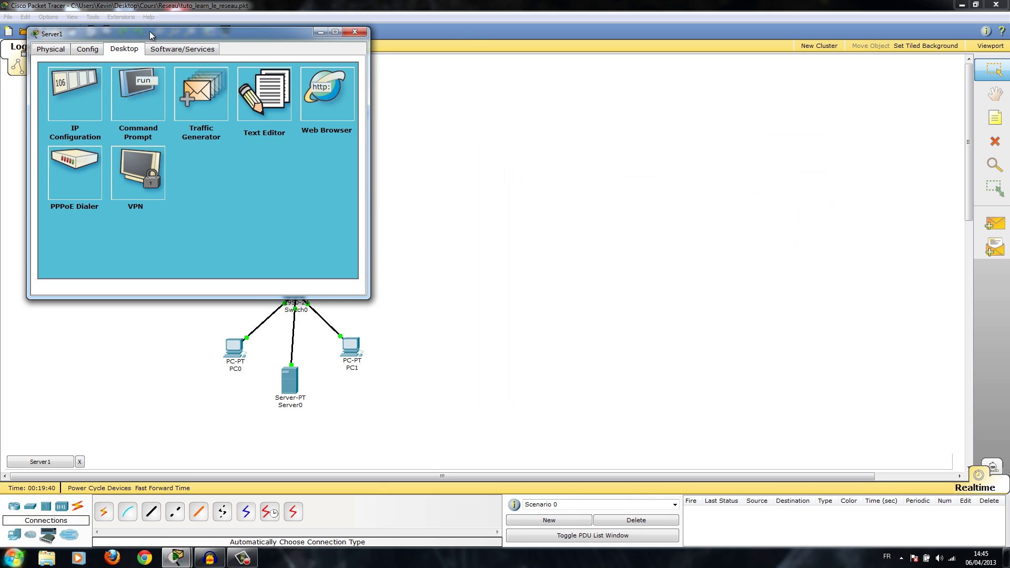
{"action": "left_click_drag", "start_coordinate": [151, 35], "coordinate": [599, 101]}
{"action": "left_click", "coordinate": [524, 158]}
{"action": "left_click", "coordinate": [589, 214]}
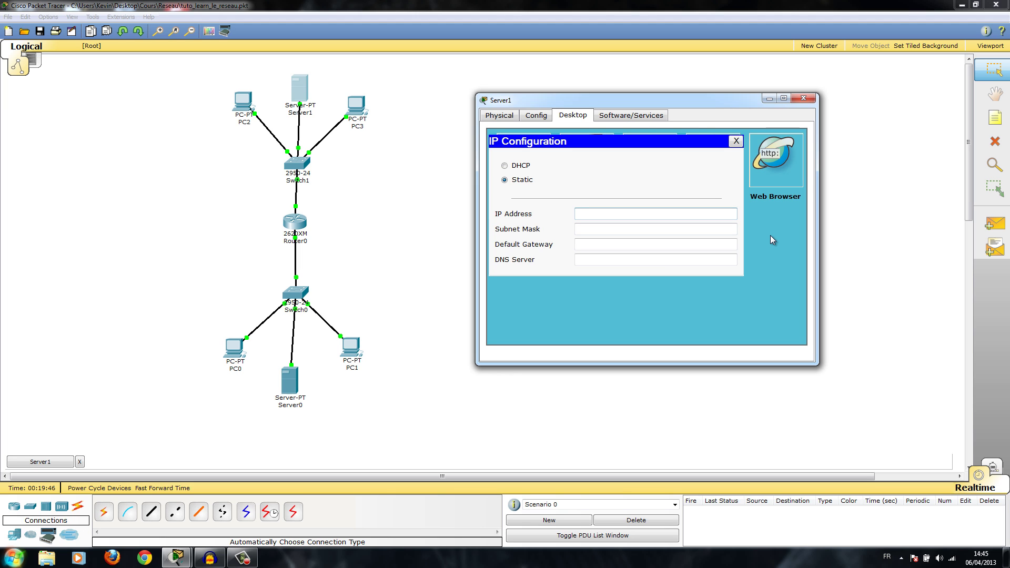
{"action": "type", "text": "10.1.0.100"}
{"action": "key", "text": "Tab"}
- Set Server1's subnet mask to 255.255.0.0 and default gateway to 10.1.0.254, and close the server's window
{"action": "left_click", "coordinate": [599, 224]}
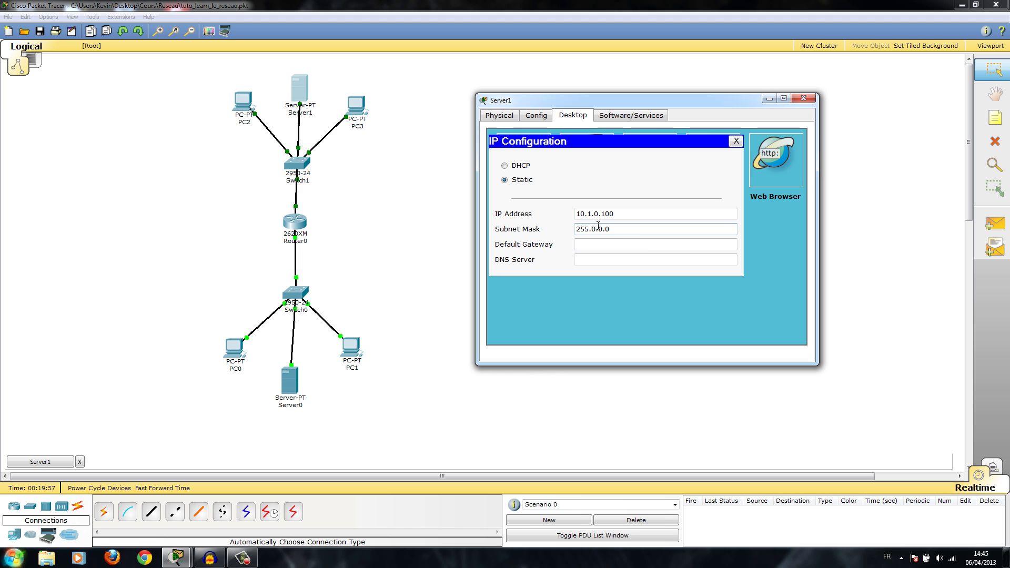
{"action": "left_click", "coordinate": [639, 239]}
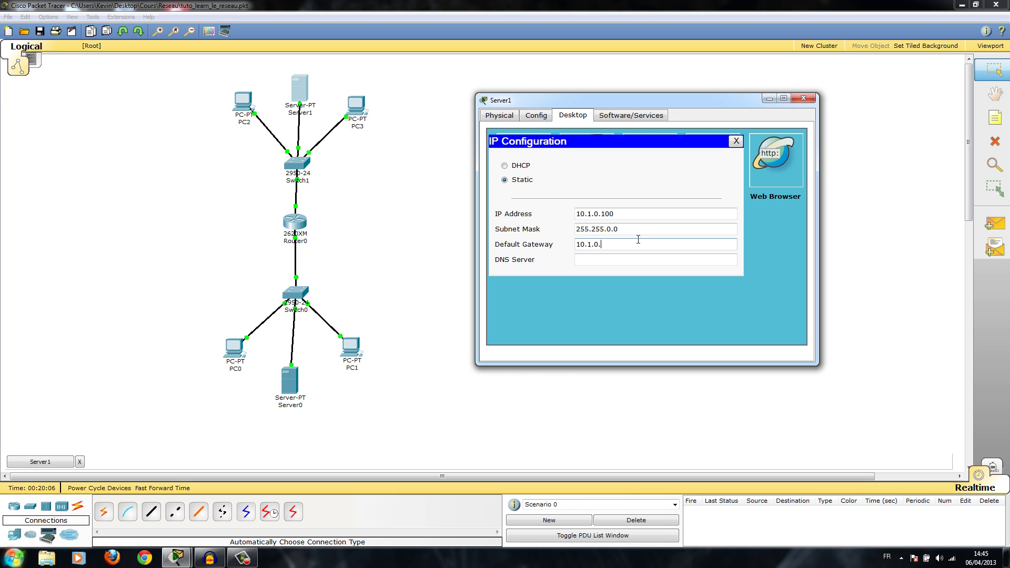
{"action": "type", "text": "10.1.0.254"}
{"action": "left_click", "coordinate": [736, 141]}
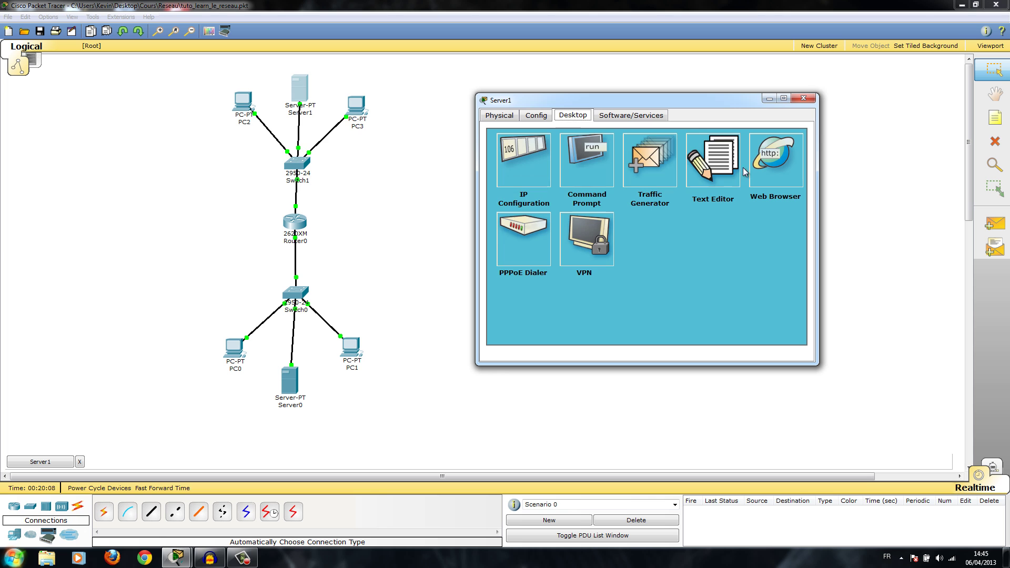
{"action": "left_click", "coordinate": [802, 100]}
- Switch PC3's IP configuration to DHCP to request an address, check the assigned settings and close PC3
{"action": "left_click", "coordinate": [365, 108]}
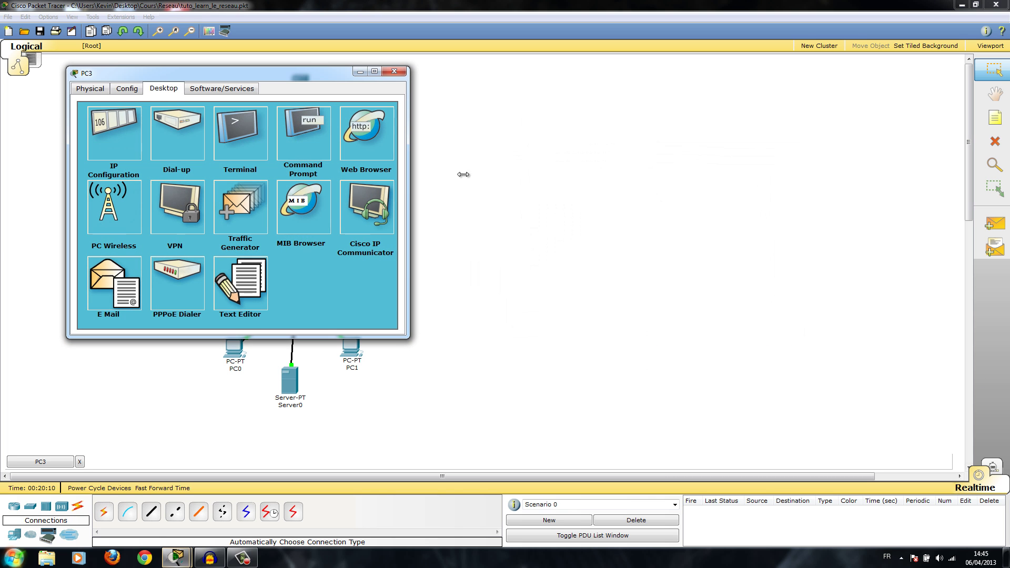
{"action": "left_click", "coordinate": [118, 109]}
{"action": "left_click", "coordinate": [111, 153]}
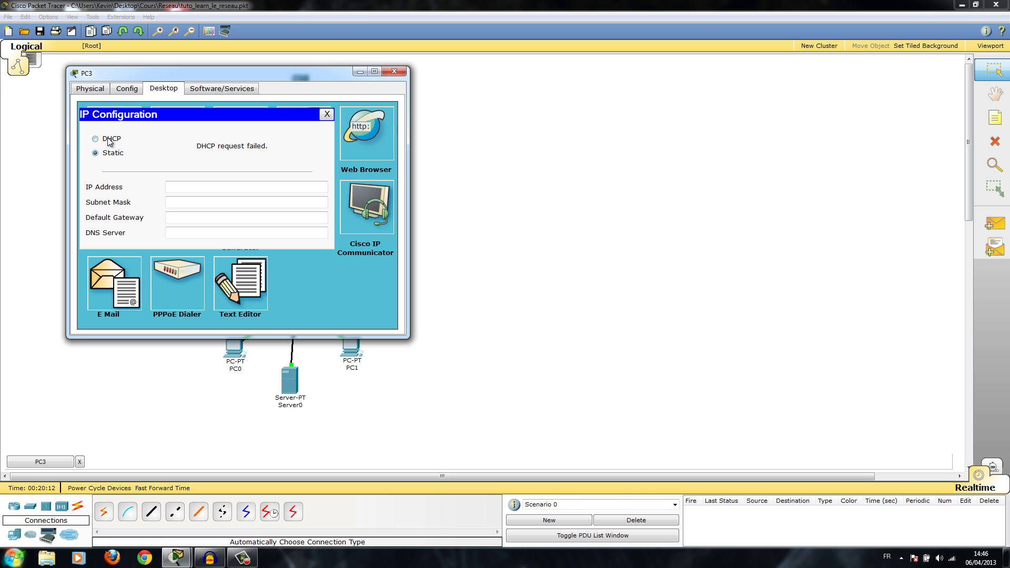
{"action": "left_click", "coordinate": [105, 138]}
{"action": "left_click_drag", "start_coordinate": [93, 72], "coordinate": [521, 119]}
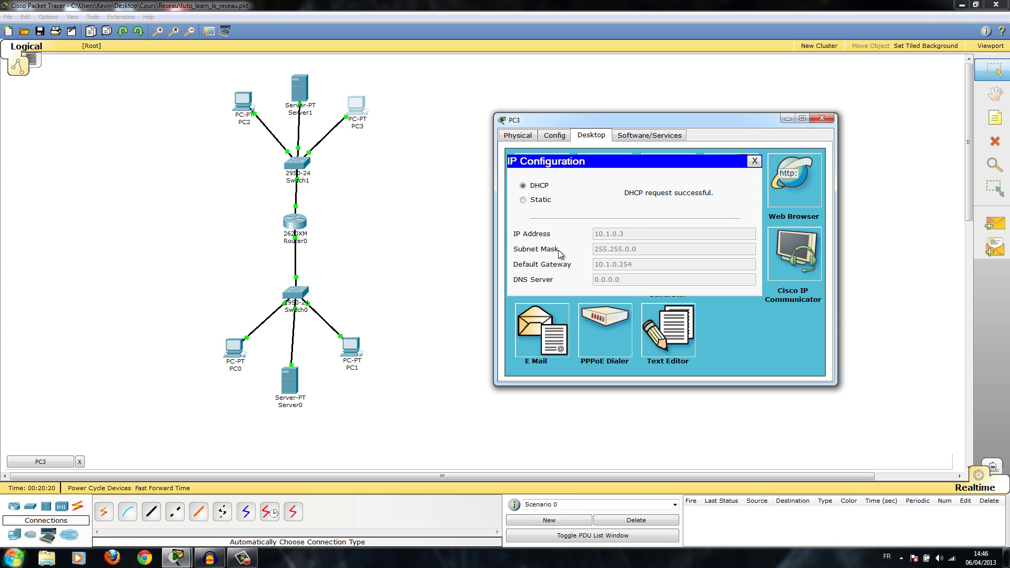
{"action": "left_click", "coordinate": [820, 118]}
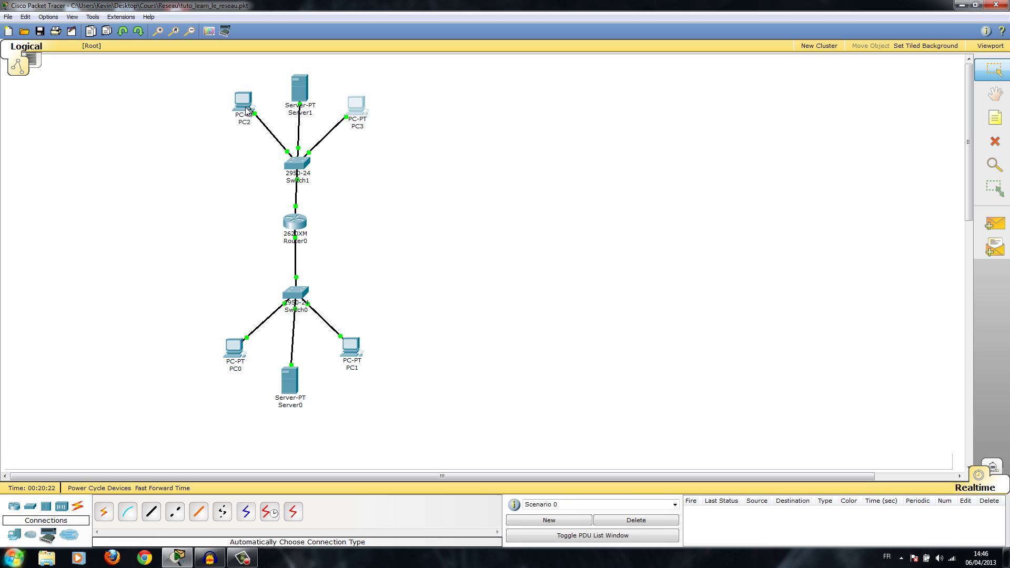
- Switch PC2's IP configuration to DHCP to request an address and close PC2
{"action": "left_click", "coordinate": [248, 108]}
{"action": "left_click", "coordinate": [203, 128]}
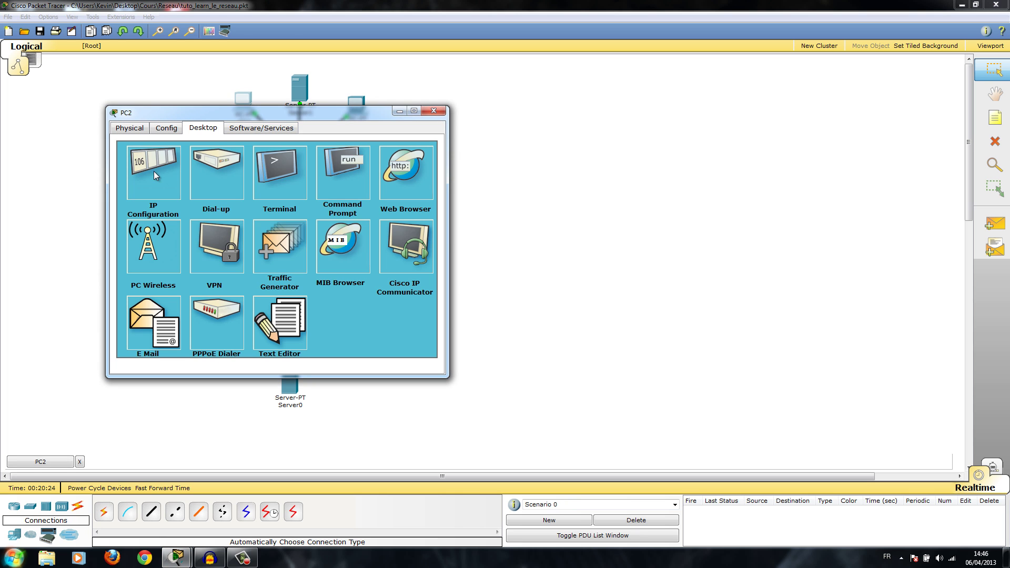
{"action": "left_click", "coordinate": [154, 172]}
{"action": "left_click", "coordinate": [148, 179]}
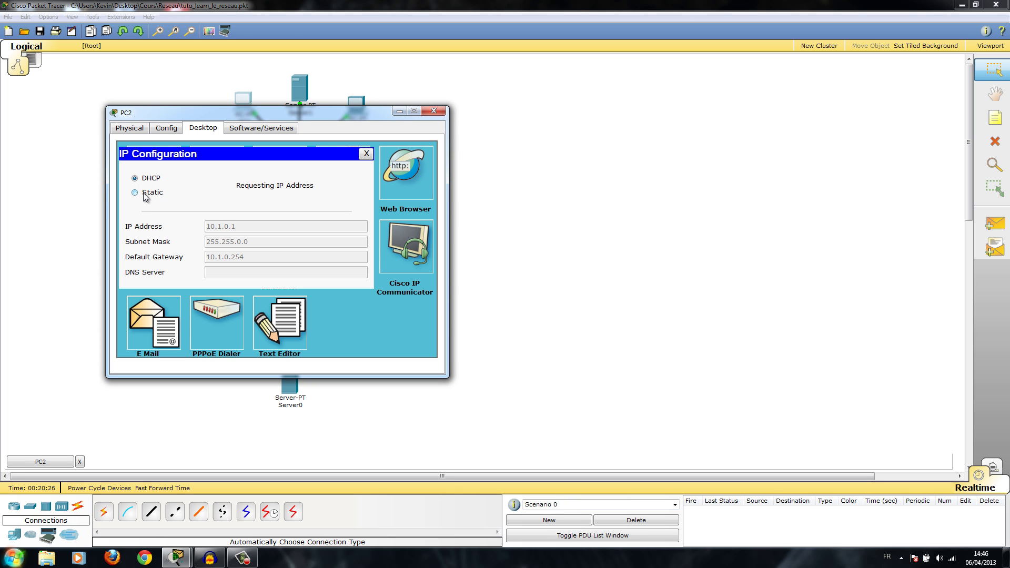
{"action": "left_click", "coordinate": [431, 112]}
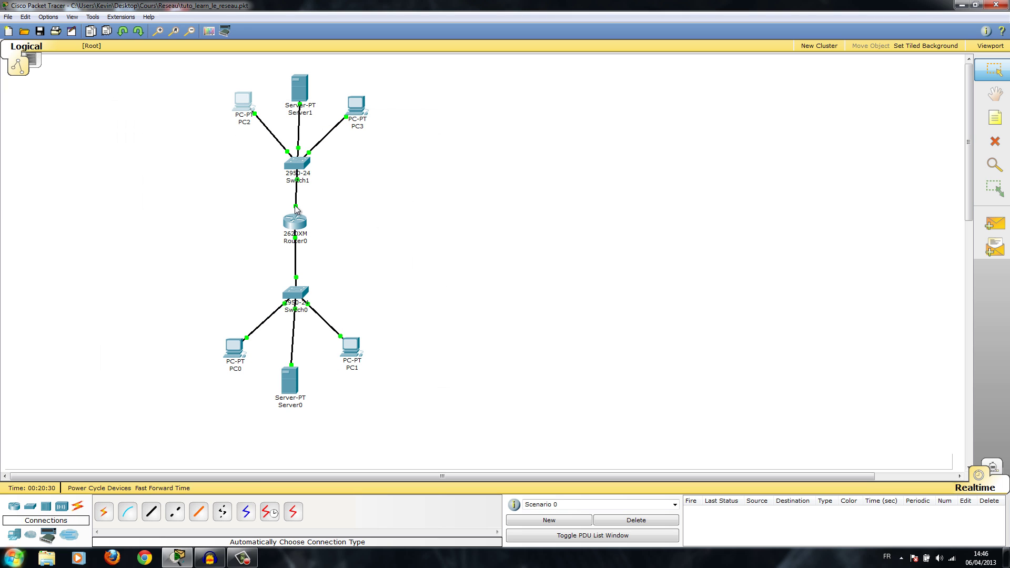
- Add a simple PDU from PC1 to PC2 and switch to Simulation mode
{"action": "left_click_drag", "start_coordinate": [290, 378], "coordinate": [293, 381]}
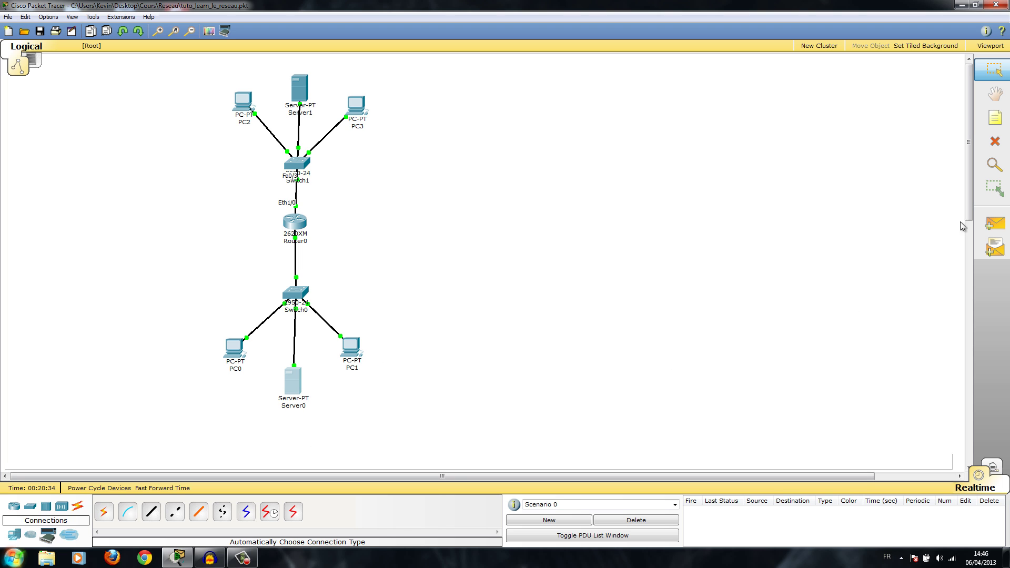
{"action": "left_click", "coordinate": [994, 224]}
{"action": "left_click", "coordinate": [351, 347]}
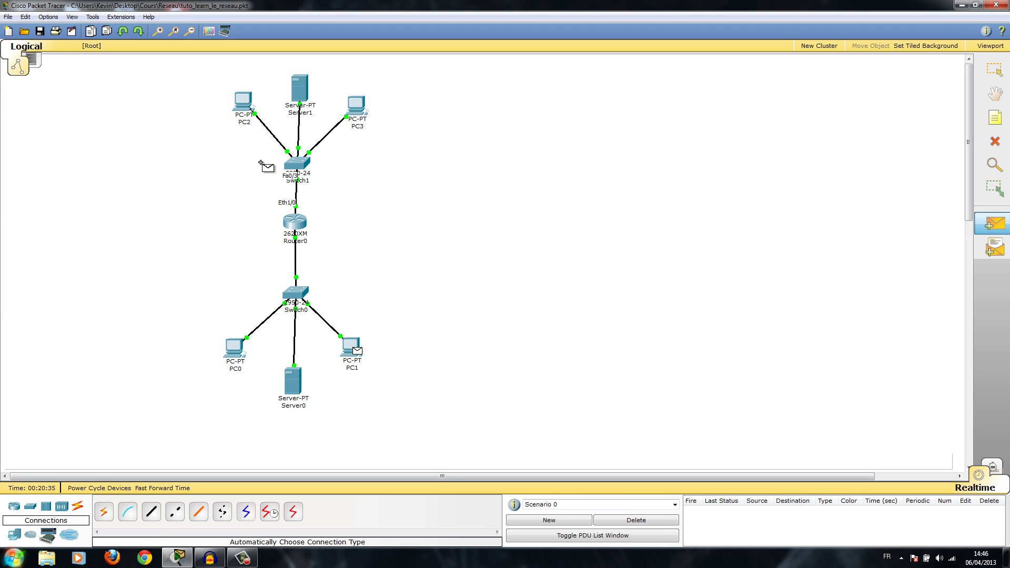
{"action": "left_click", "coordinate": [247, 109]}
{"action": "left_click", "coordinate": [992, 468]}
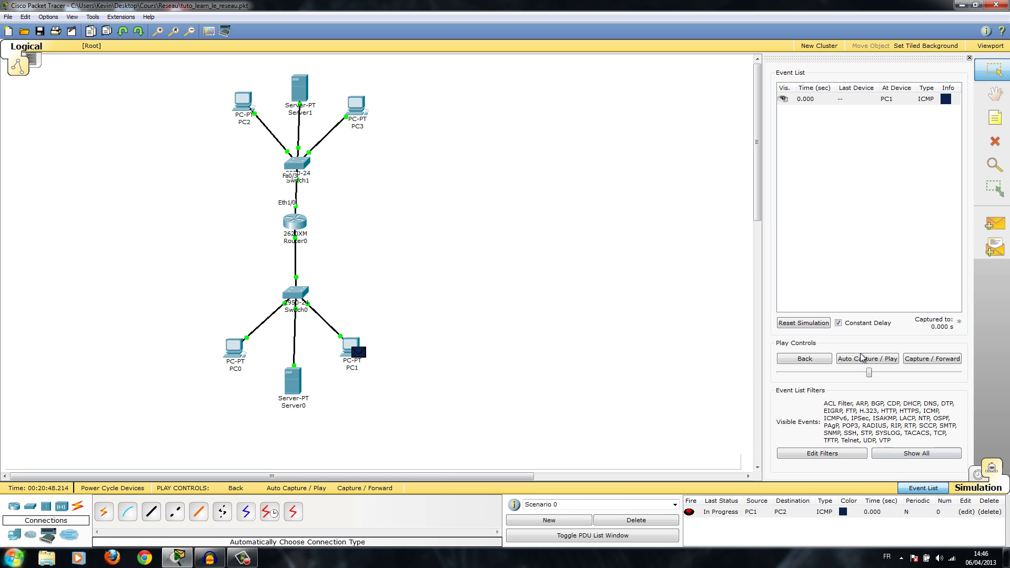
- Play the PC1-to-PC2 packet simulation at maximum speed and delete the scenario
{"action": "left_click", "coordinate": [865, 360]}
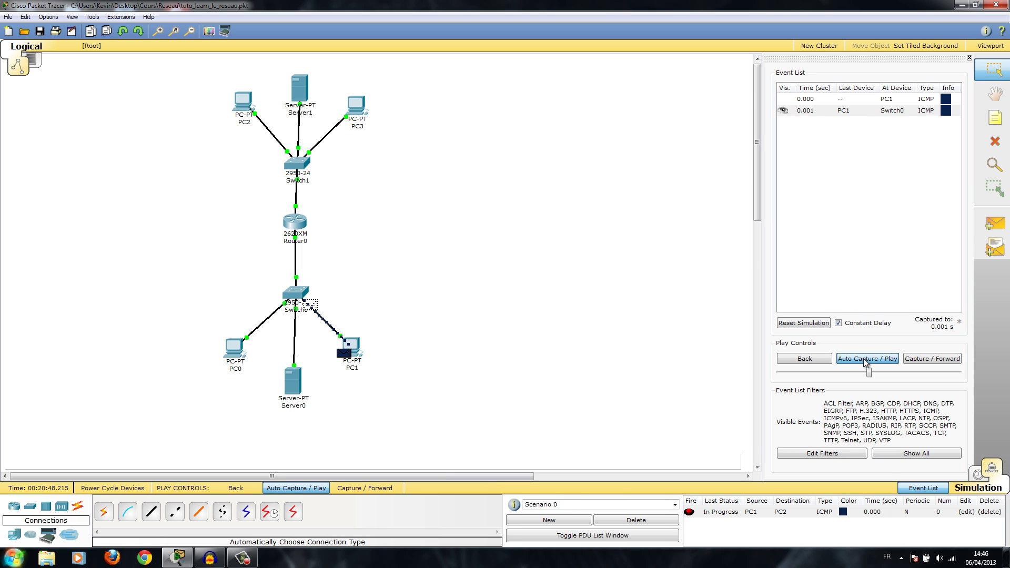
{"action": "left_click_drag", "start_coordinate": [868, 377], "coordinate": [976, 374]}
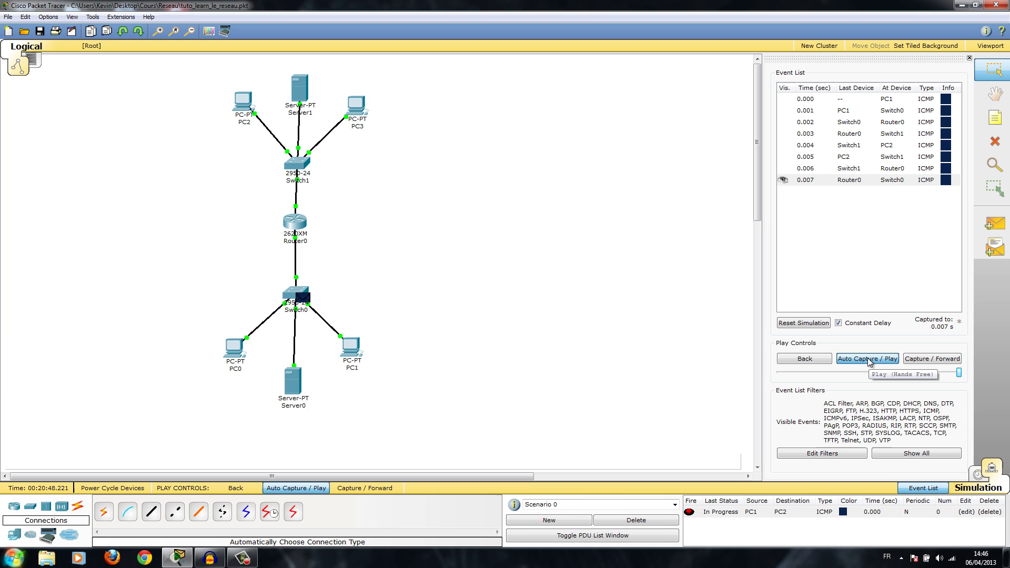
{"action": "left_click", "coordinate": [868, 359]}
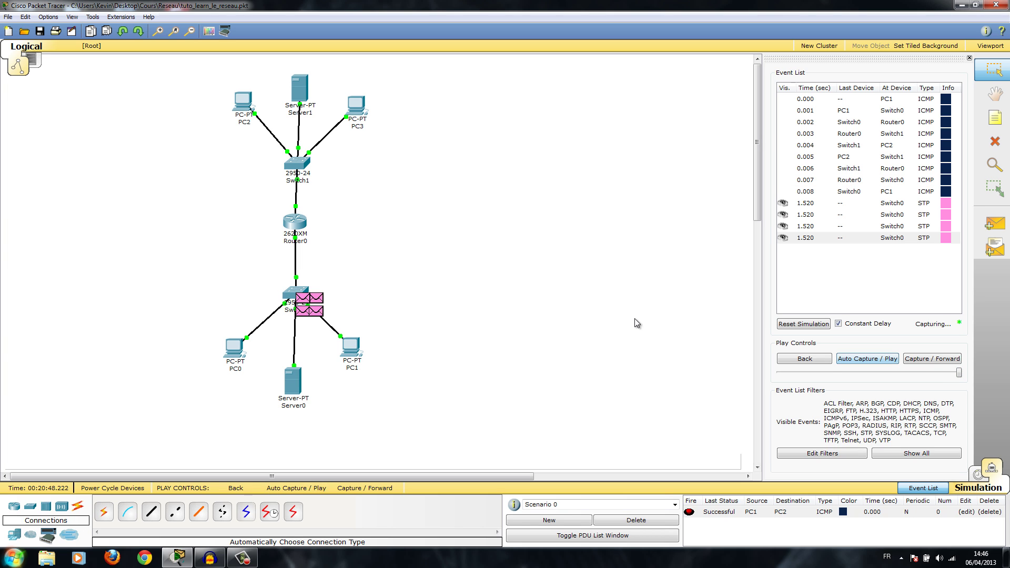
{"action": "left_click", "coordinate": [636, 520]}
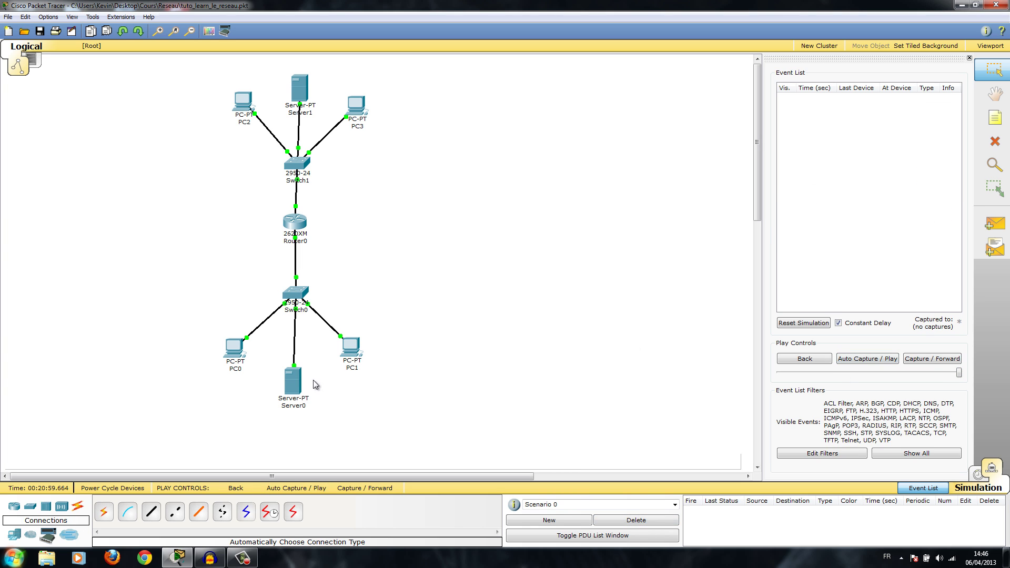
- Open Server0 to view its physical device view and close it again
{"action": "left_click", "coordinate": [289, 388]}
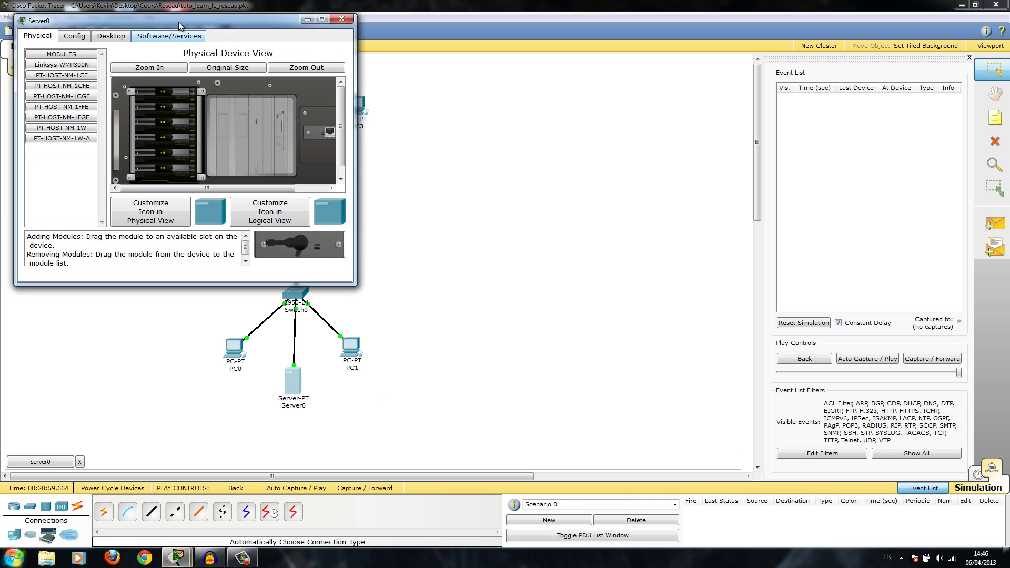
{"action": "left_click_drag", "start_coordinate": [210, 36], "coordinate": [531, 144]}
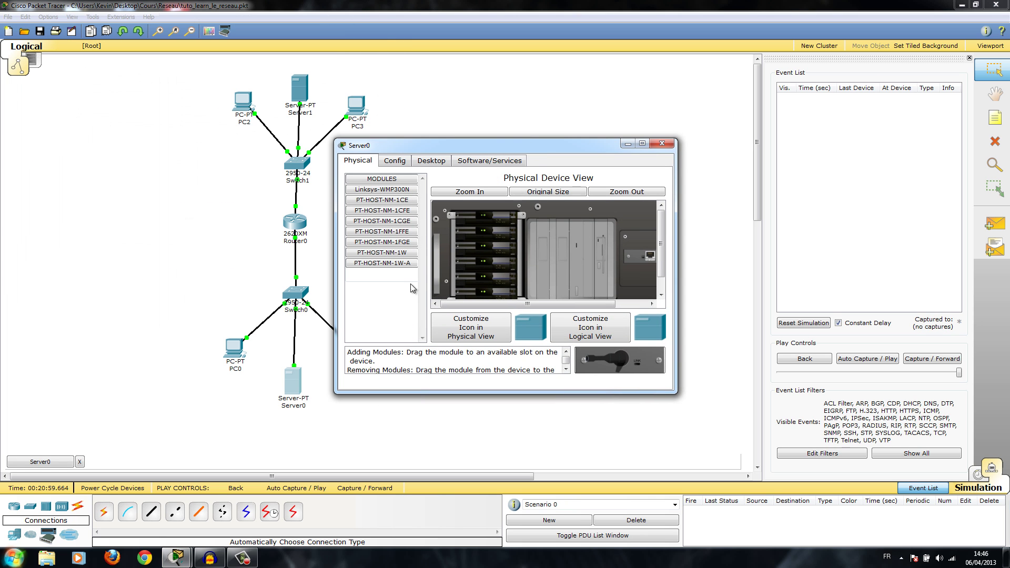
{"action": "left_click", "coordinate": [661, 143]}
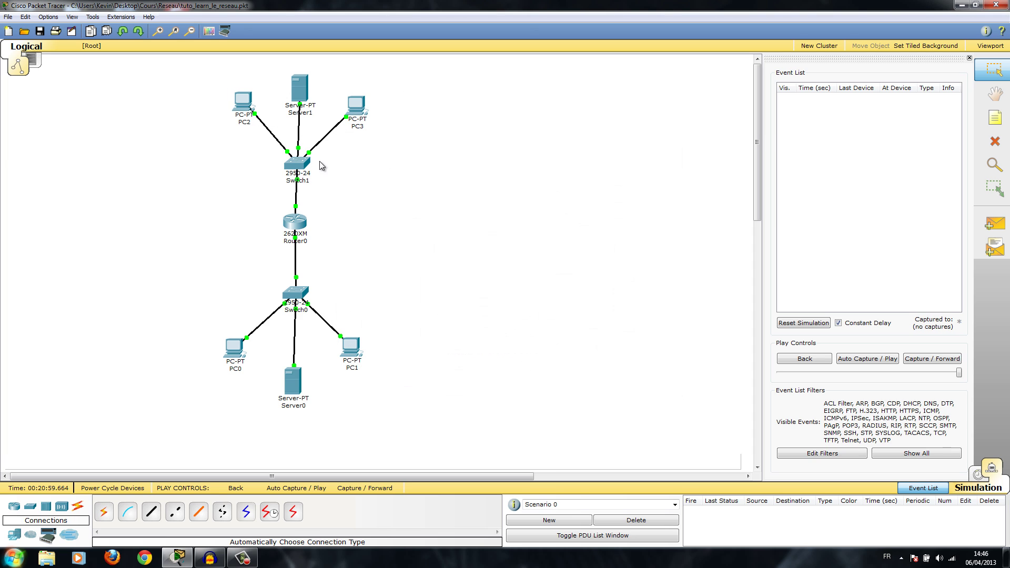
- Add two generic PCs to the right of Switch1 in the workspace
{"action": "left_click_drag", "start_coordinate": [148, 315], "coordinate": [435, 366]}
{"action": "left_click", "coordinate": [14, 534]}
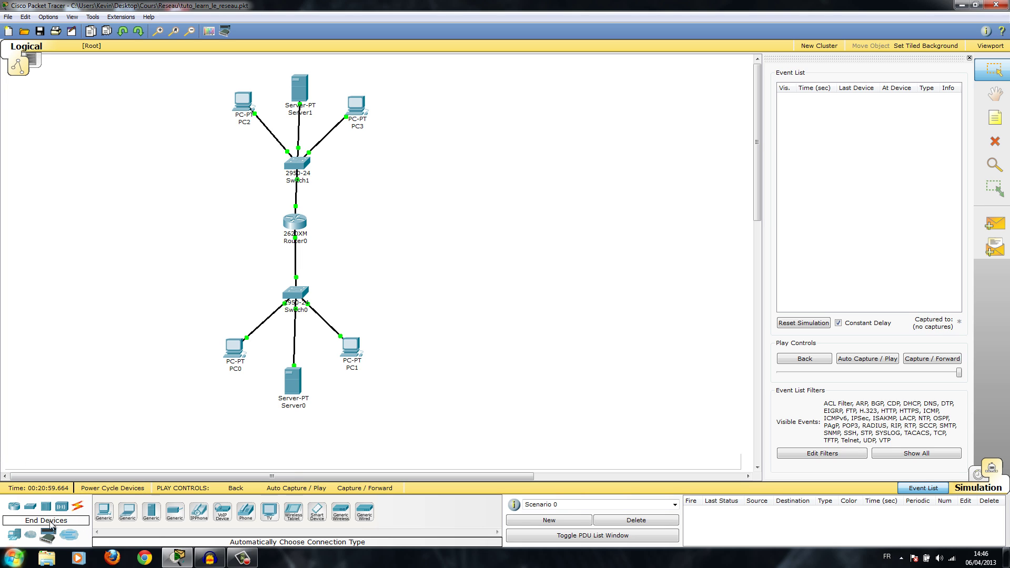
{"action": "left_click", "coordinate": [103, 510]}
{"action": "left_click", "coordinate": [367, 130]}
{"action": "left_click_drag", "start_coordinate": [378, 130], "coordinate": [412, 170]}
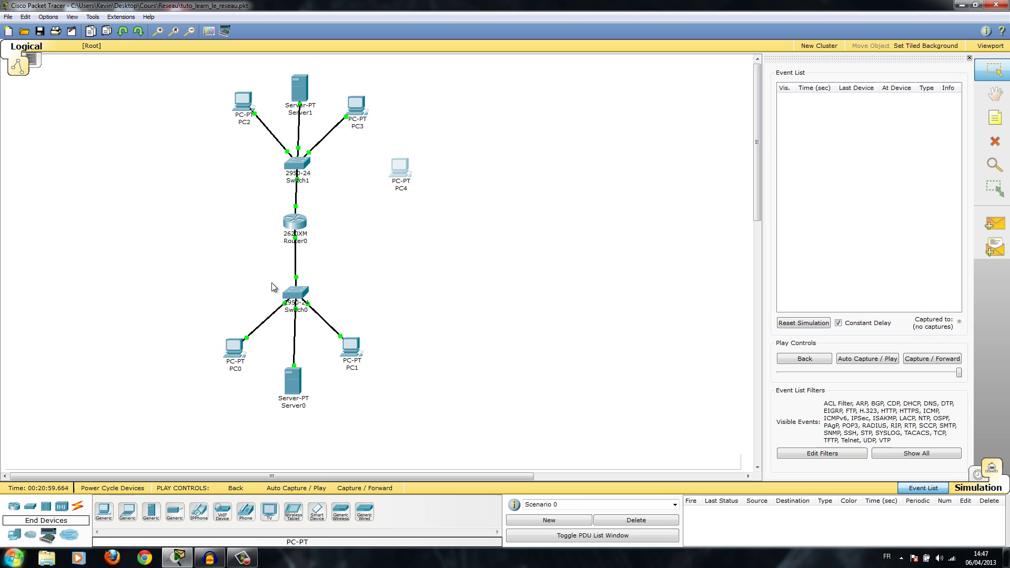
{"action": "left_click", "coordinate": [103, 511]}
{"action": "left_click", "coordinate": [361, 180]}
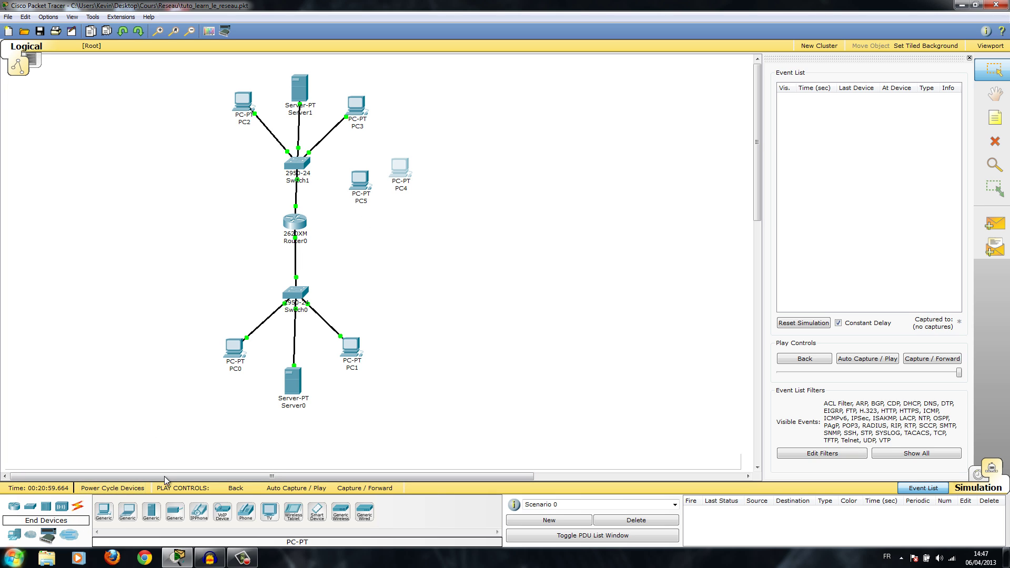
- Add three more generic PCs to the left of Switch1
{"action": "left_click", "coordinate": [210, 164]}
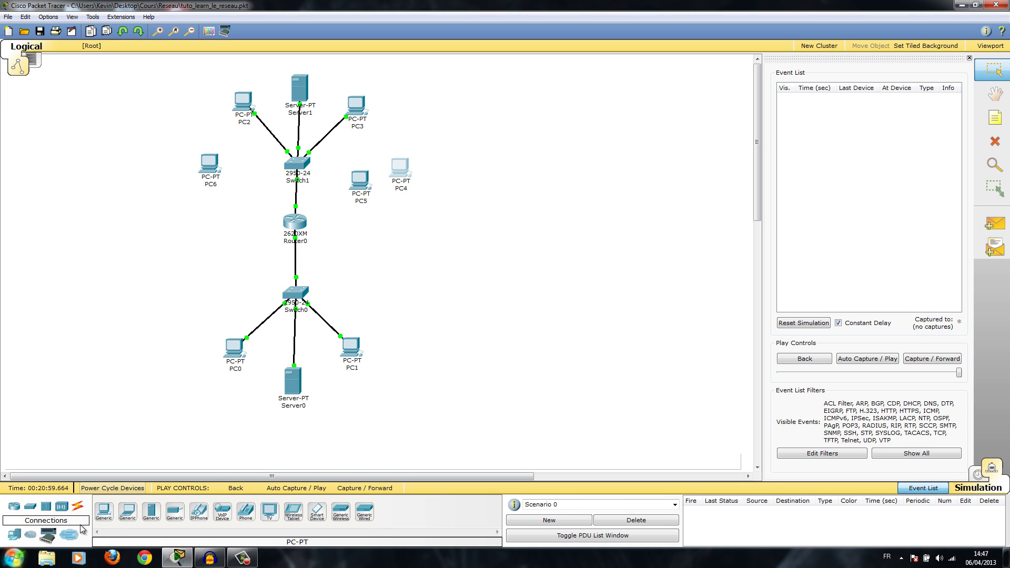
{"action": "left_click", "coordinate": [103, 510]}
{"action": "left_click", "coordinate": [196, 207]}
{"action": "left_click", "coordinate": [104, 510]}
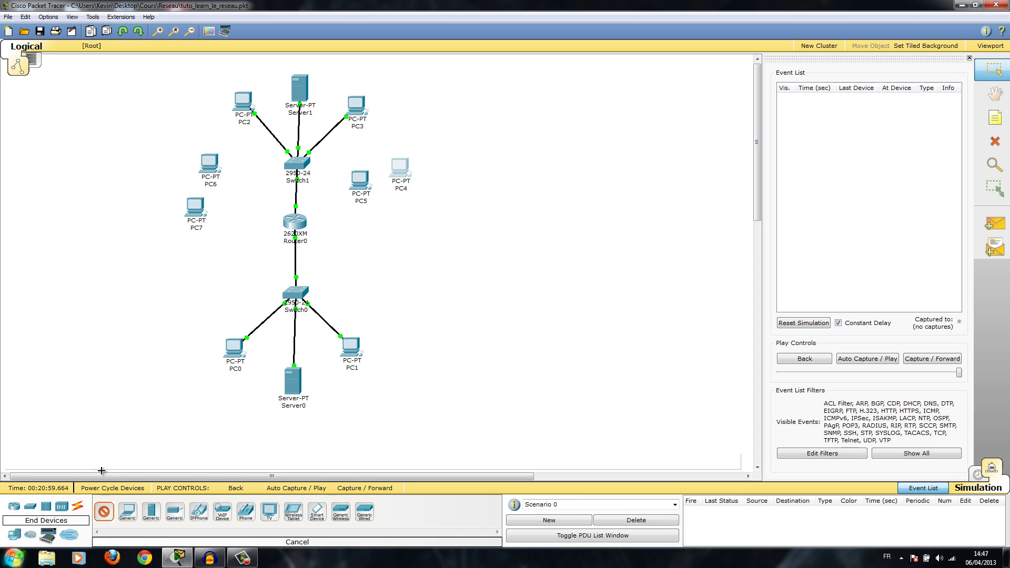
{"action": "left_click", "coordinate": [141, 179]}
- Connect PC6 and PC7 to Switch1 using the automatically chosen connection type
{"action": "left_click", "coordinate": [77, 506]}
{"action": "left_click", "coordinate": [104, 510]}
{"action": "left_click", "coordinate": [209, 164]}
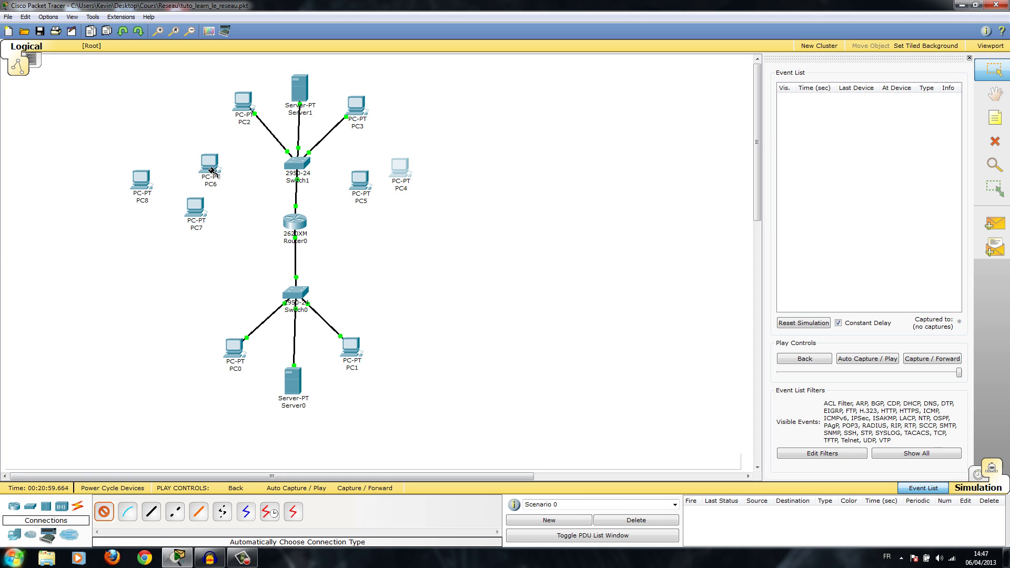
{"action": "left_click", "coordinate": [295, 164]}
{"action": "left_click", "coordinate": [103, 510]}
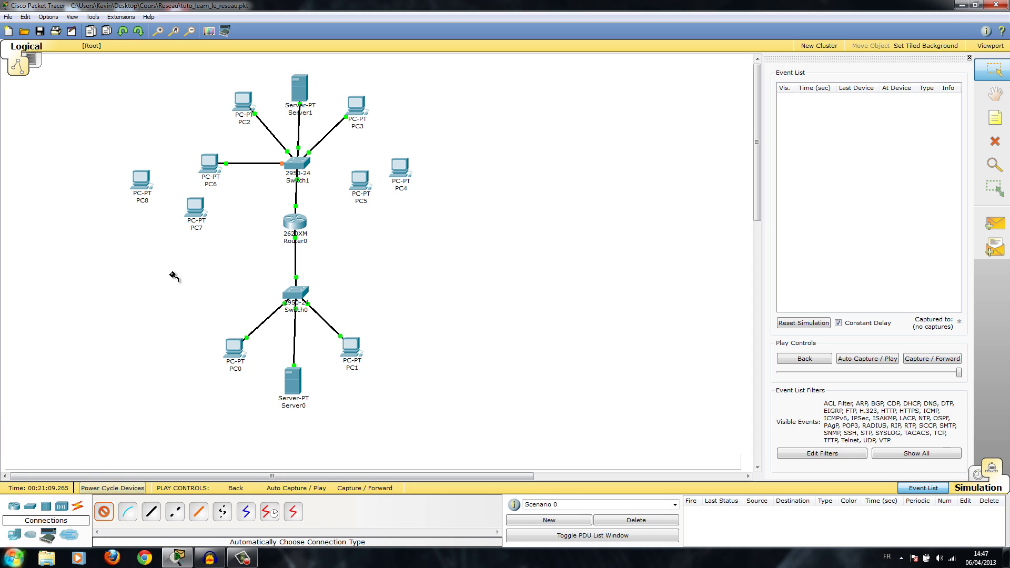
{"action": "left_click", "coordinate": [202, 210]}
{"action": "left_click", "coordinate": [299, 166]}
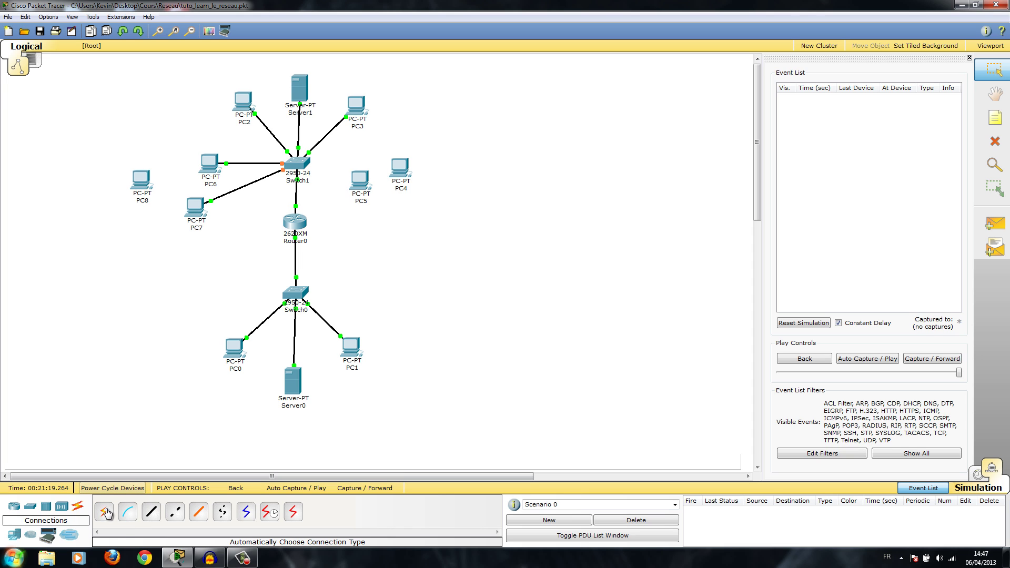
- Connect PC5 and PC4 to Switch1 using the automatically chosen connection type
{"action": "left_click", "coordinate": [359, 180]}
{"action": "left_click", "coordinate": [300, 165]}
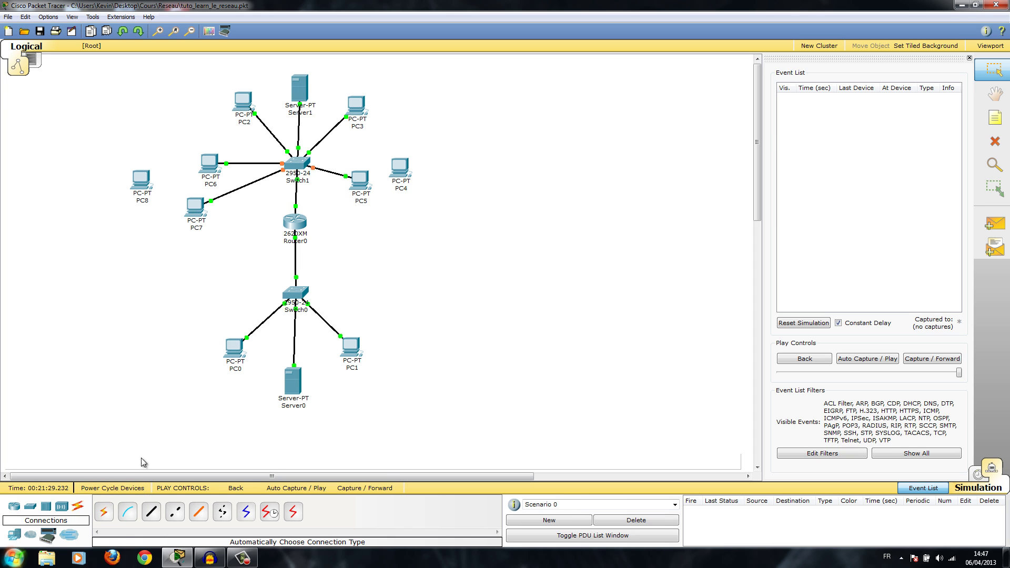
{"action": "left_click", "coordinate": [104, 511]}
{"action": "left_click", "coordinate": [305, 174]}
{"action": "left_click", "coordinate": [401, 167]}
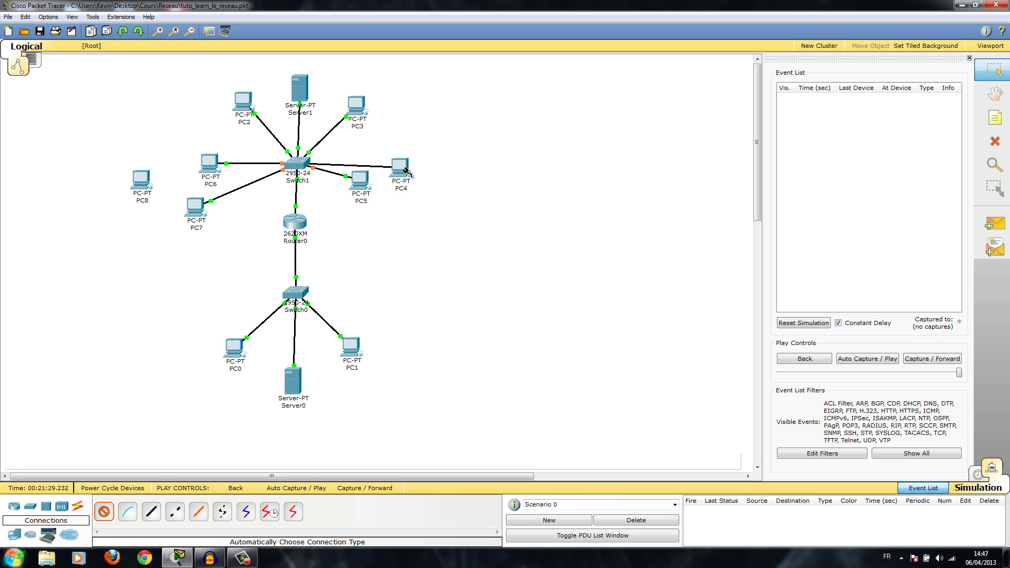
- Connect PC8 to Switch1 with an automatic connection and move Router0 and Switch1 slightly down
{"action": "left_click", "coordinate": [104, 510]}
{"action": "left_click", "coordinate": [307, 166]}
{"action": "left_click", "coordinate": [141, 180]}
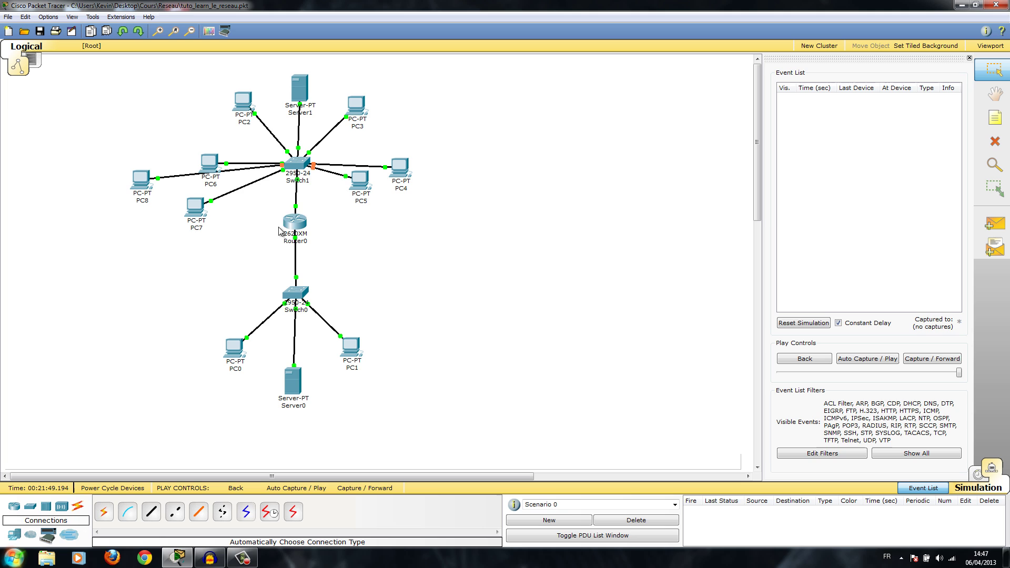
{"action": "left_click_drag", "start_coordinate": [284, 217], "coordinate": [284, 229]}
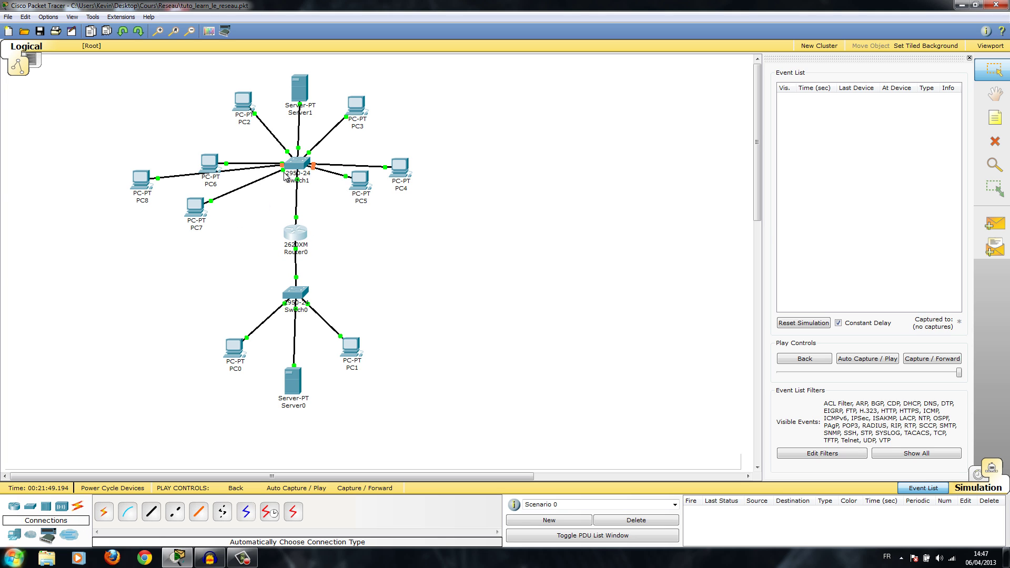
{"action": "left_click_drag", "start_coordinate": [285, 176], "coordinate": [283, 186]}
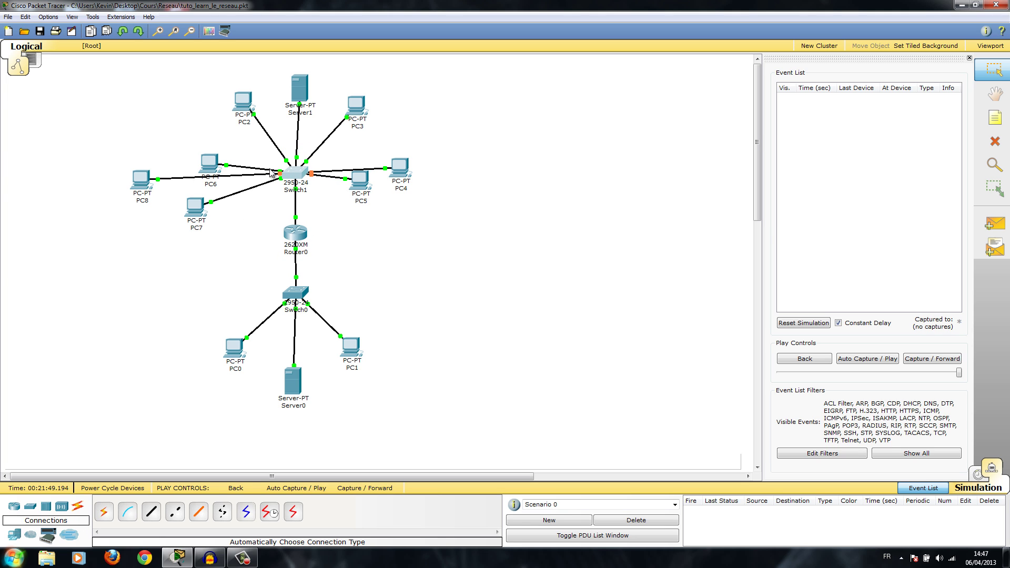
- Set PC8's IP configuration to DHCP and switch from Simulation to Realtime mode
{"action": "left_click", "coordinate": [147, 181]}
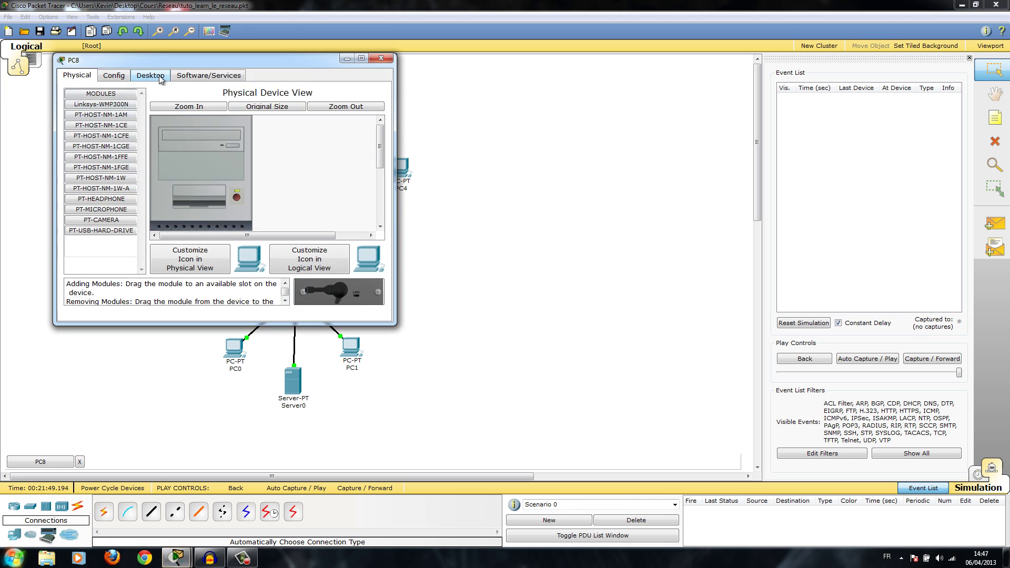
{"action": "left_click", "coordinate": [160, 76]}
{"action": "left_click", "coordinate": [100, 128]}
{"action": "left_click", "coordinate": [97, 125]}
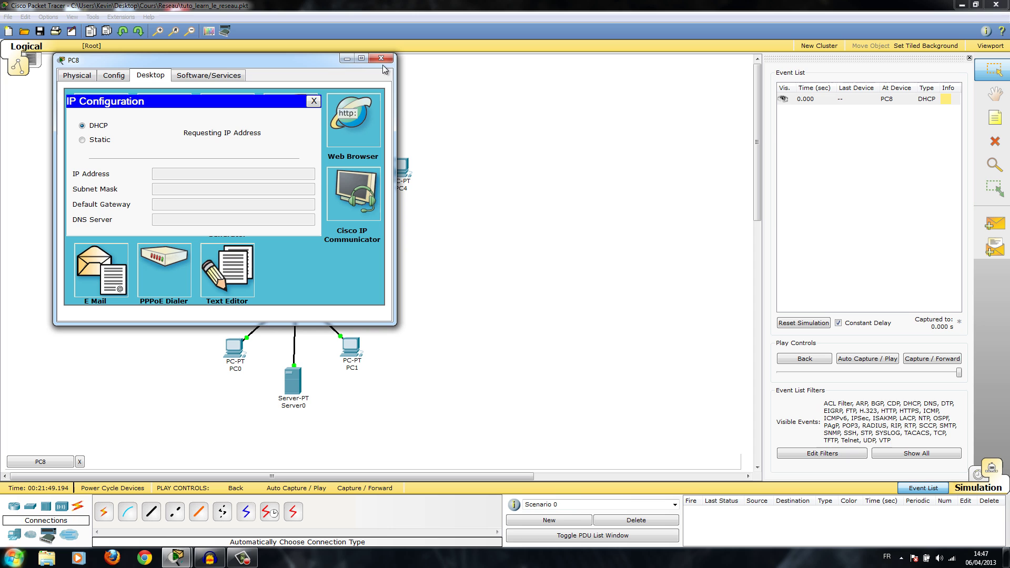
{"action": "left_click", "coordinate": [976, 481]}
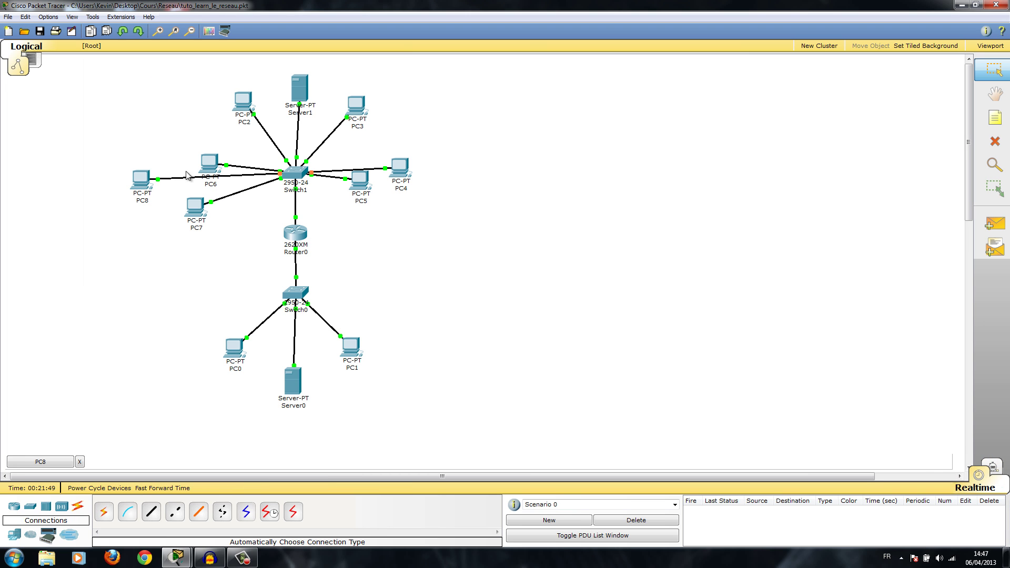
- Set PC6's IP configuration to DHCP to request an address and close PC6
{"action": "left_click", "coordinate": [209, 163]}
{"action": "left_click", "coordinate": [186, 119]}
{"action": "left_click", "coordinate": [165, 164]}
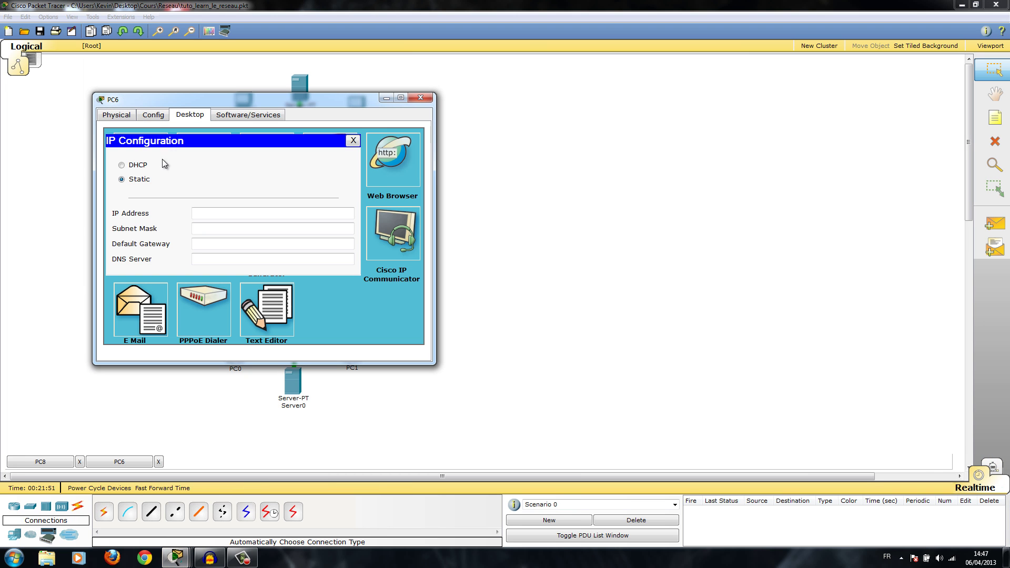
{"action": "left_click", "coordinate": [145, 166]}
{"action": "left_click_drag", "start_coordinate": [283, 108], "coordinate": [633, 128]}
{"action": "left_click", "coordinate": [770, 116]}
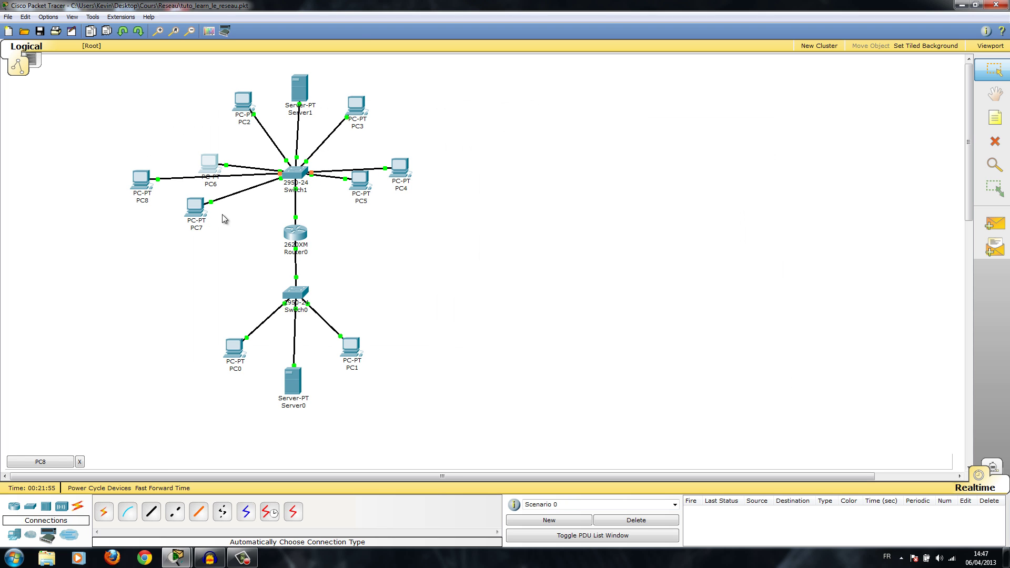
- Set PC7's IP configuration to DHCP to request an address and close PC7
{"action": "left_click", "coordinate": [194, 208]}
{"action": "left_click", "coordinate": [111, 35]}
{"action": "left_click", "coordinate": [63, 69]}
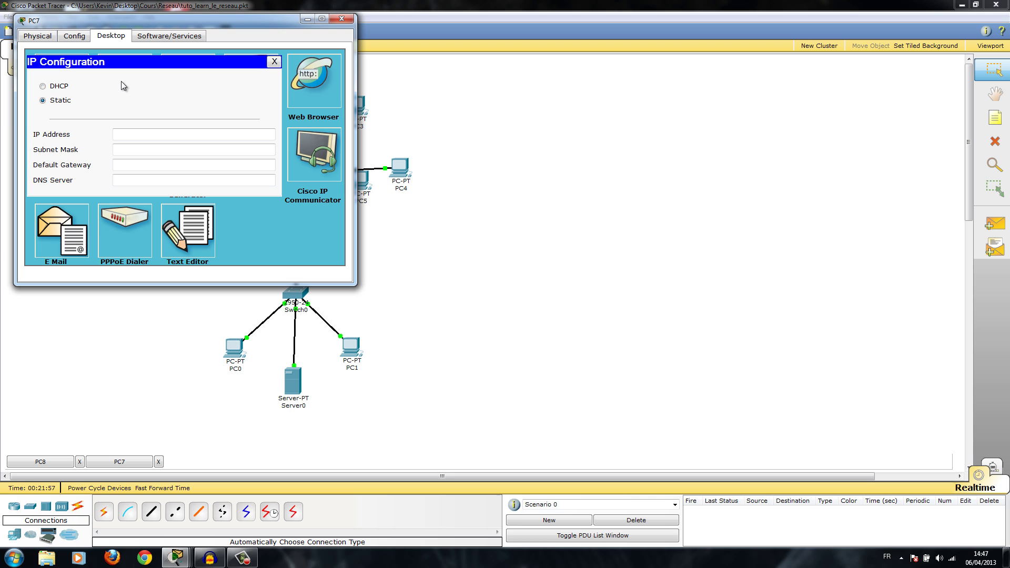
{"action": "left_click", "coordinate": [43, 86]}
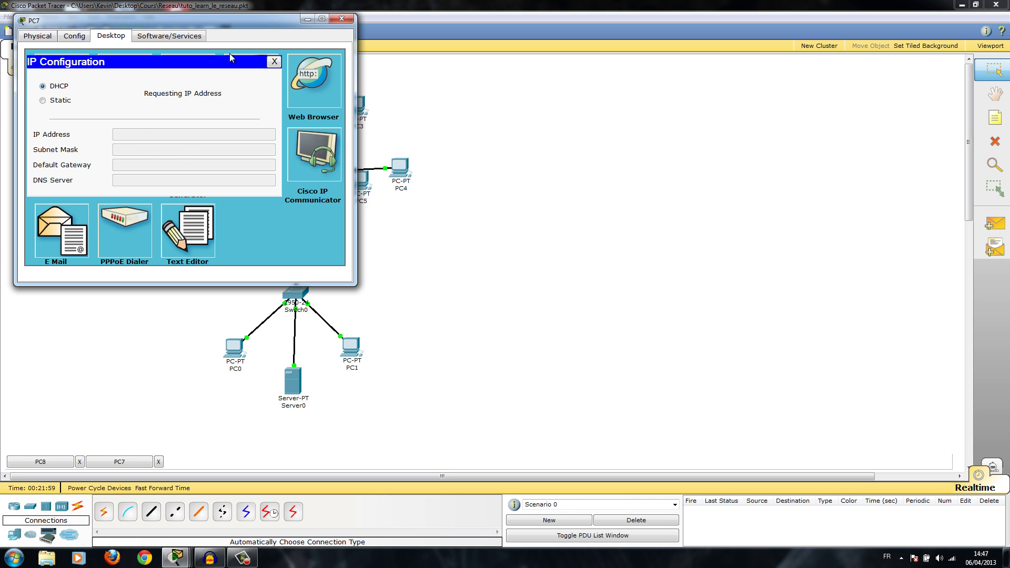
{"action": "left_click", "coordinate": [340, 19]}
- Try to repeat PC8's DHCP request by switching its IP configuration to Static and back to DHCP
{"action": "left_click", "coordinate": [155, 179]}
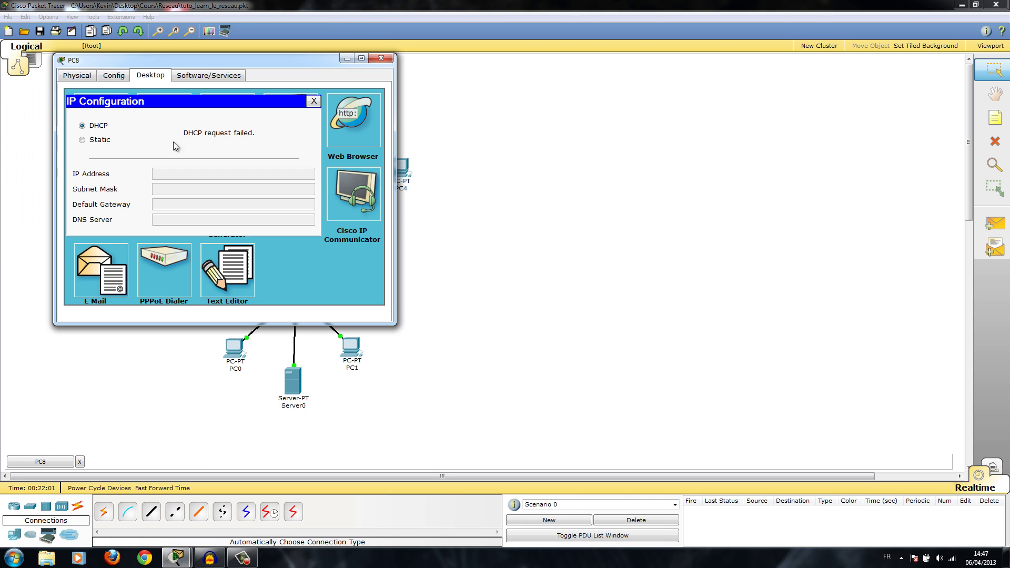
{"action": "left_click", "coordinate": [94, 140]}
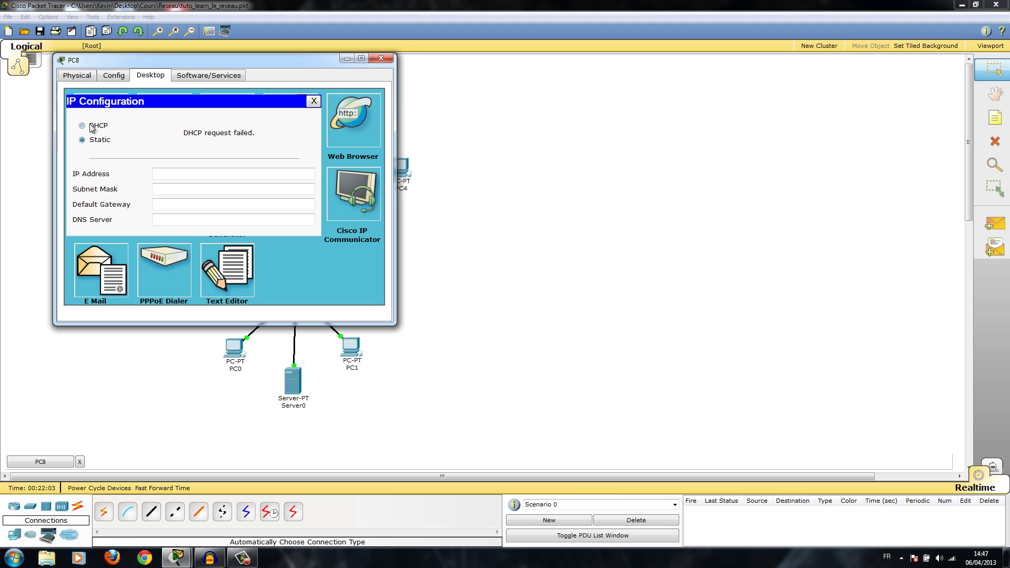
{"action": "left_click", "coordinate": [94, 126]}
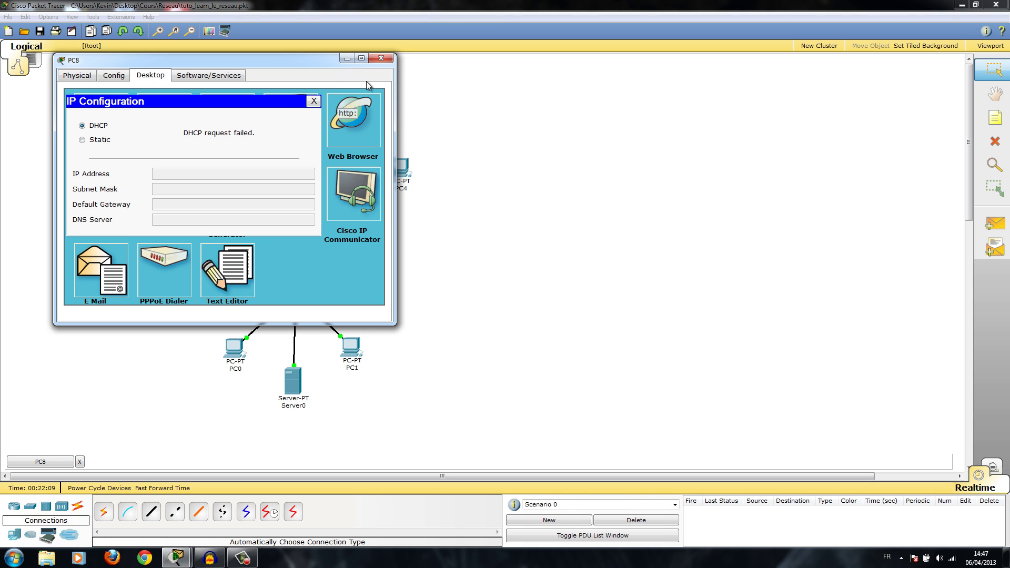
{"action": "left_click", "coordinate": [381, 58]}
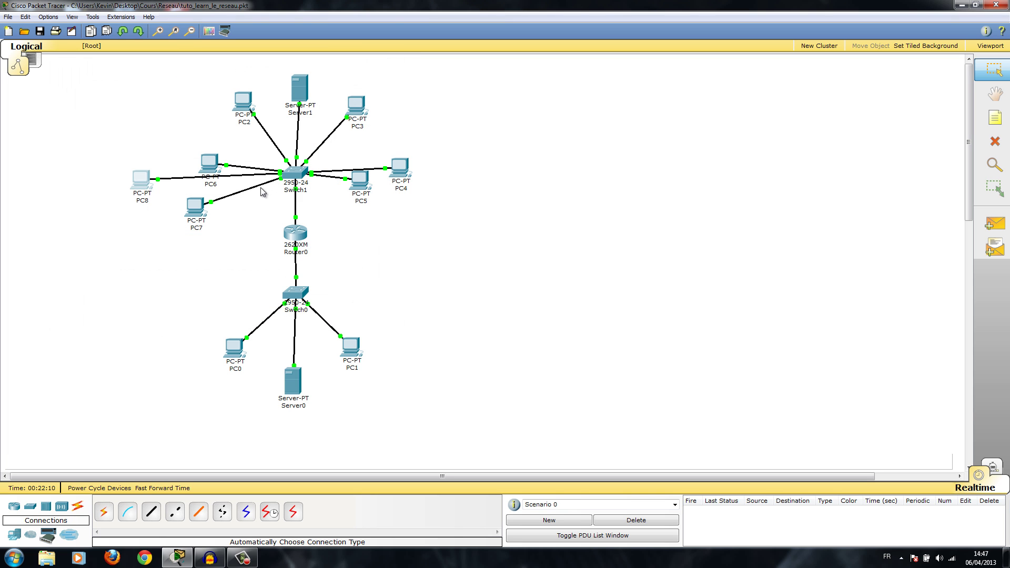
- Reopen PC8, toggle its IP configuration from Static to DHCP to request an address again, and close it
{"action": "left_click", "coordinate": [146, 202]}
{"action": "left_click", "coordinate": [100, 110]}
{"action": "left_click", "coordinate": [84, 138]}
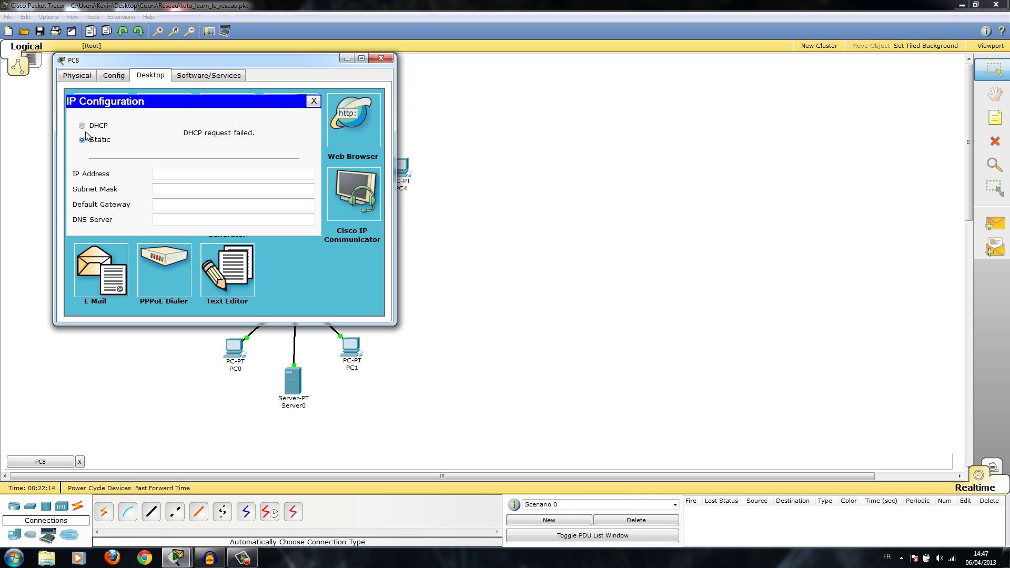
{"action": "left_click", "coordinate": [83, 126]}
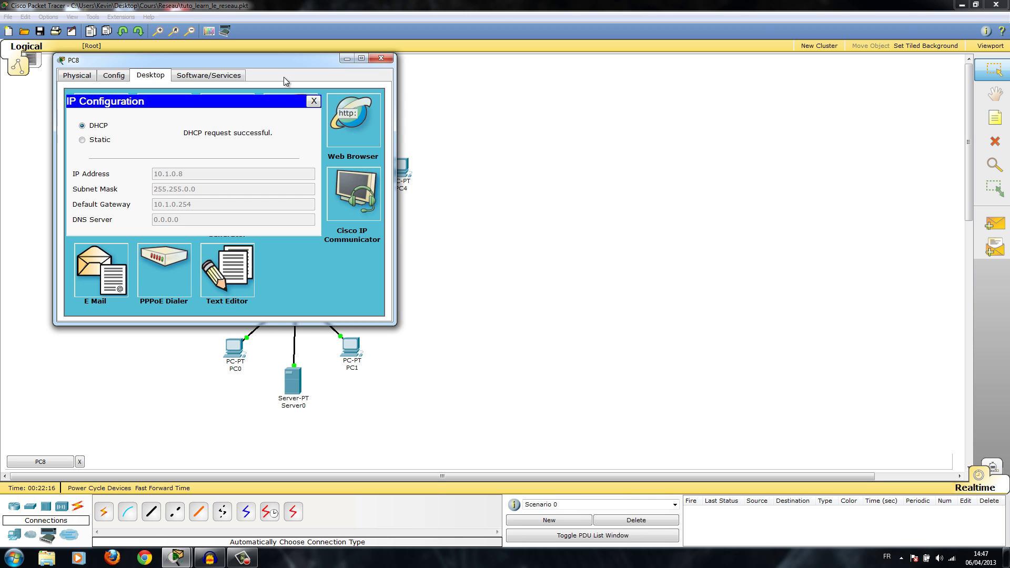
{"action": "left_click", "coordinate": [381, 58]}
- Set PC4's IP configuration to DHCP to request an address and close PC4
{"action": "left_click", "coordinate": [402, 167]}
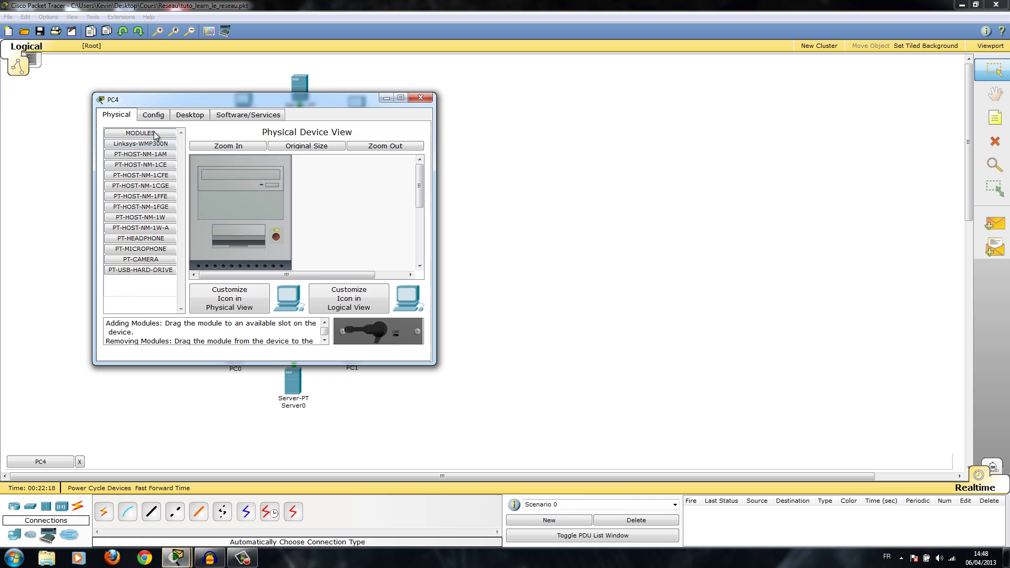
{"action": "left_click", "coordinate": [189, 114]}
{"action": "left_click", "coordinate": [142, 157]}
{"action": "left_click", "coordinate": [135, 168]}
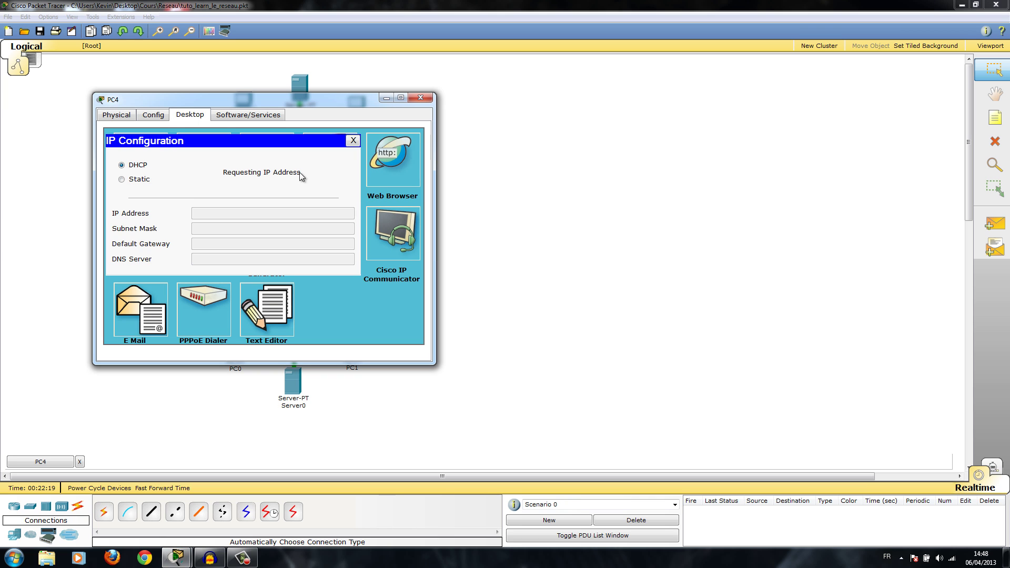
{"action": "left_click", "coordinate": [421, 97]}
- Set PC5's IP configuration to DHCP to request an address and close PC5
{"action": "left_click", "coordinate": [192, 206]}
{"action": "left_click", "coordinate": [229, 154]}
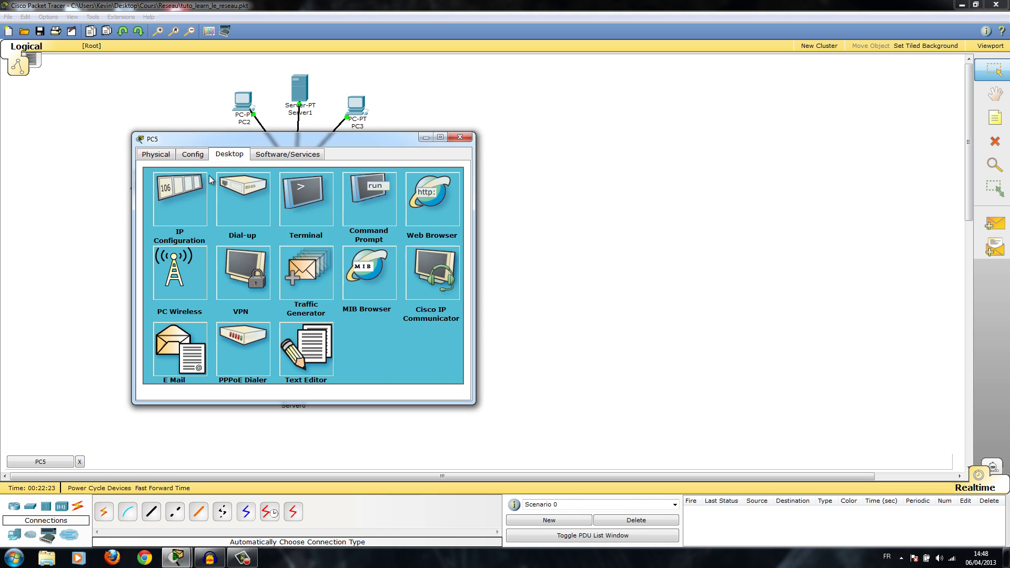
{"action": "left_click", "coordinate": [200, 226]}
{"action": "left_click", "coordinate": [161, 204]}
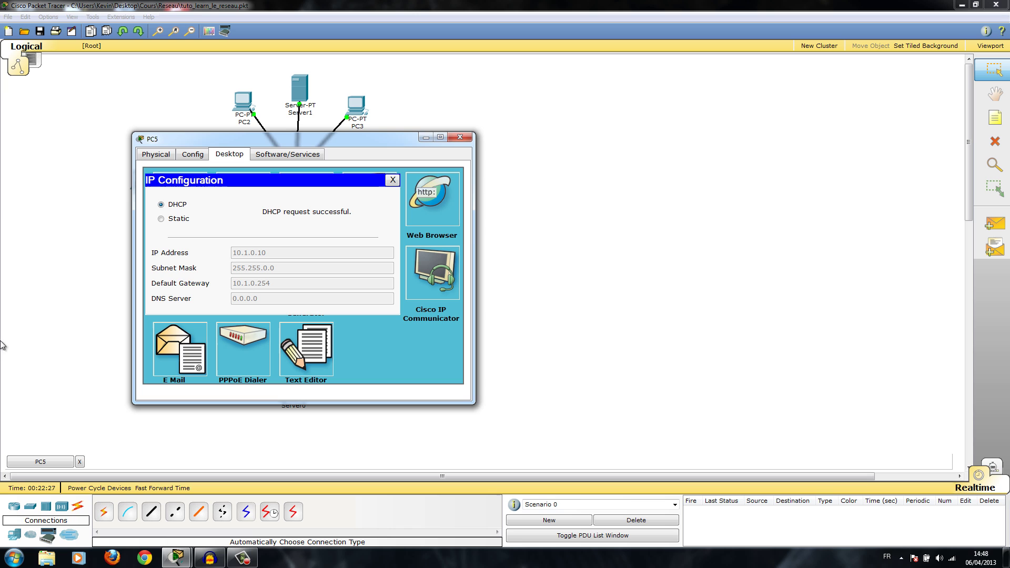
{"action": "left_click", "coordinate": [460, 137]}
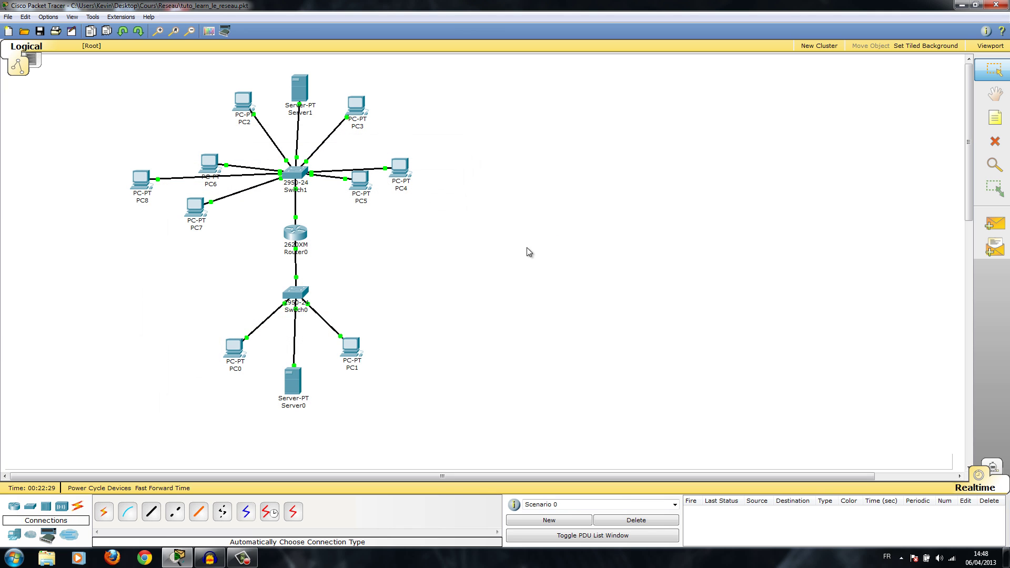
- Test a simple PDU from PC5 to PC7 by playing it in Simulation mode, and delete the scenario
{"action": "left_click", "coordinate": [994, 223]}
{"action": "left_click", "coordinate": [361, 180]}
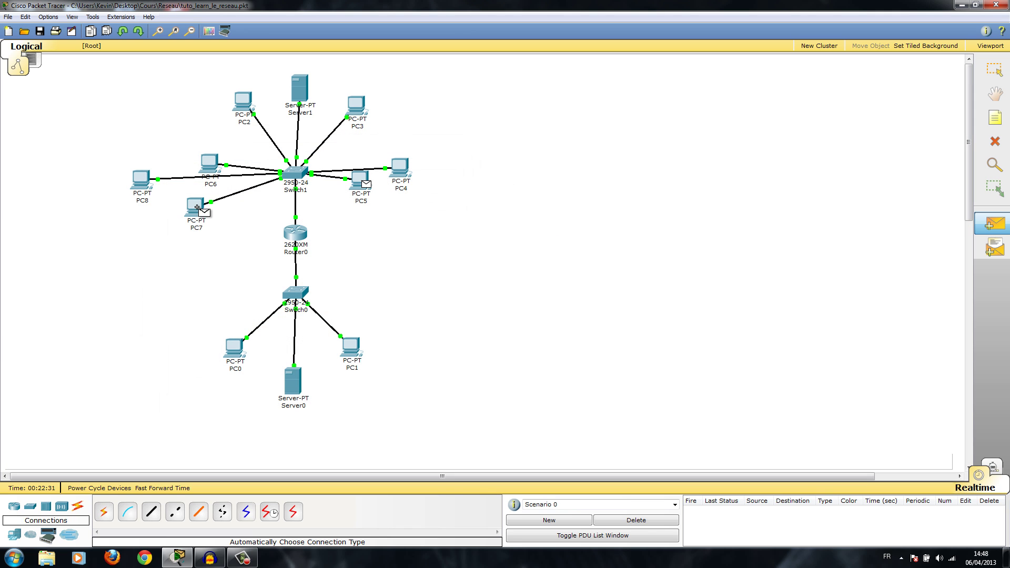
{"action": "left_click", "coordinate": [196, 207]}
{"action": "left_click", "coordinate": [997, 472]}
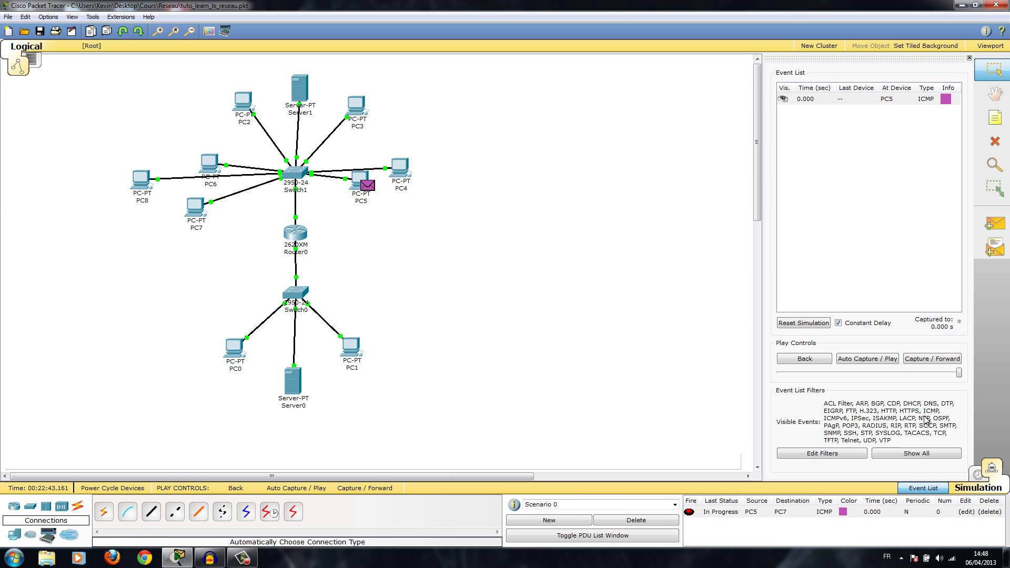
{"action": "left_click", "coordinate": [879, 360]}
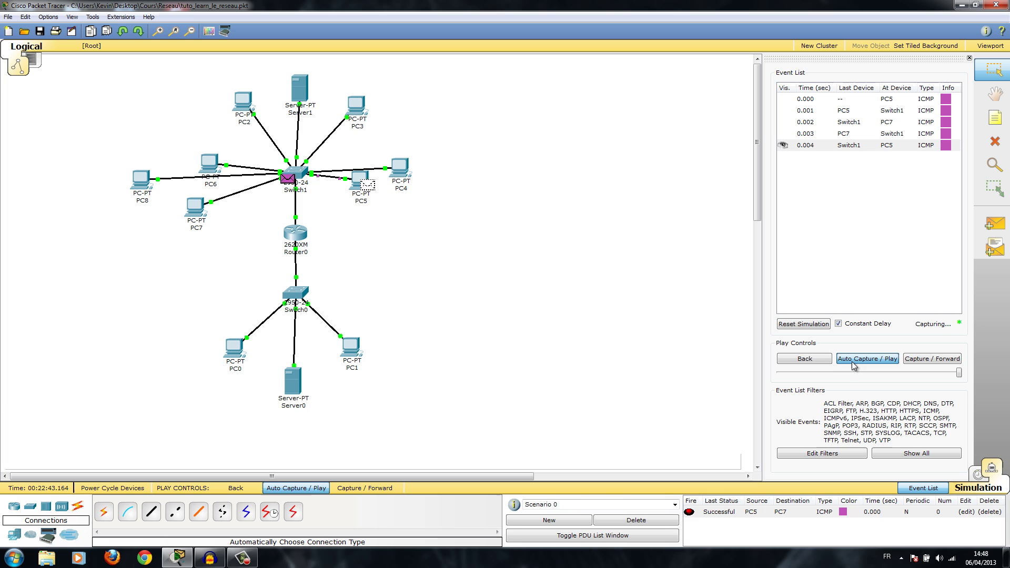
{"action": "left_click", "coordinate": [660, 523]}
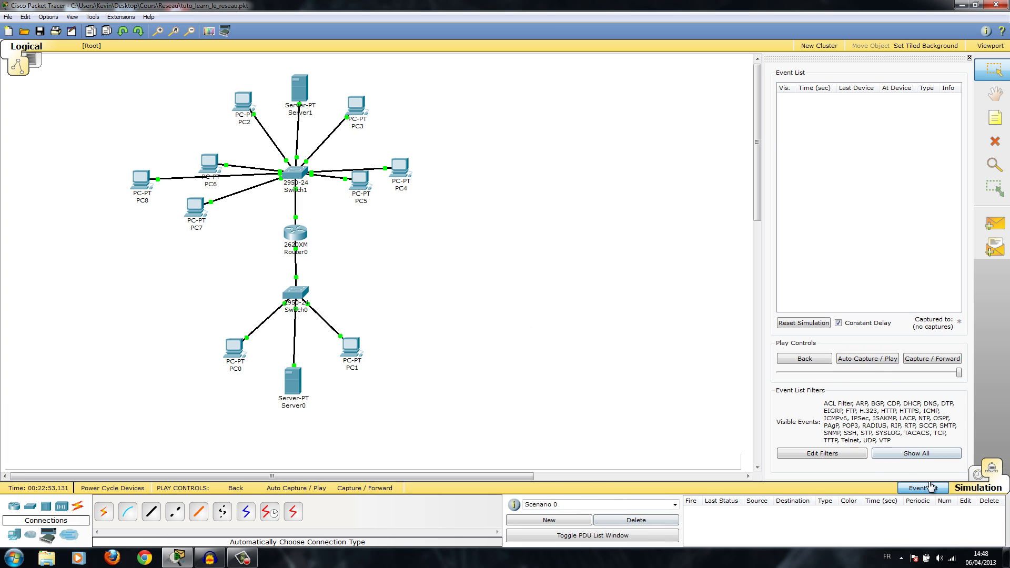
- Return to Realtime mode and delete the cable between Switch0 and Server0
{"action": "left_click", "coordinate": [977, 476]}
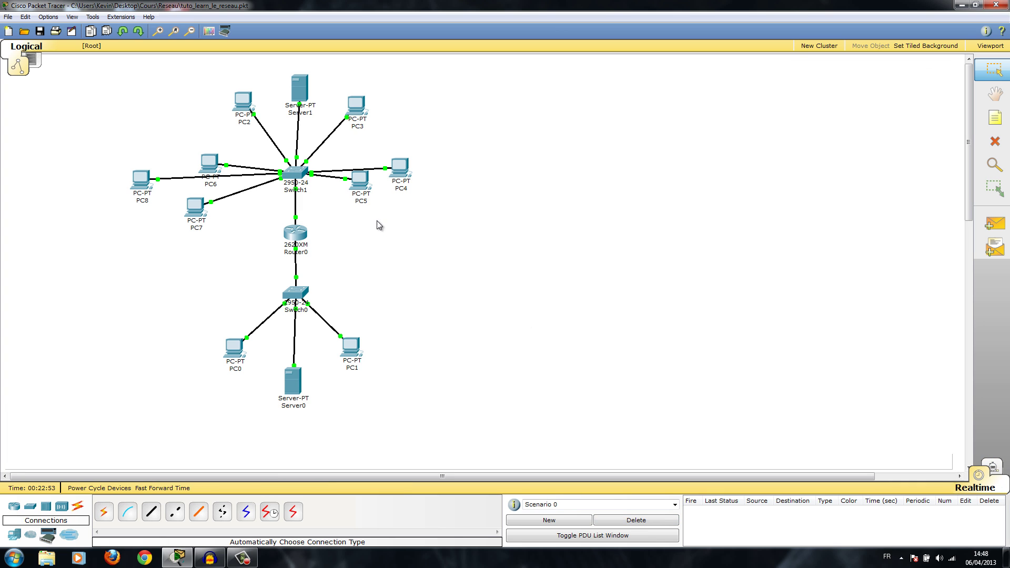
{"action": "left_click", "coordinate": [293, 381]}
{"action": "left_click", "coordinate": [365, 31]}
{"action": "left_click", "coordinate": [294, 347]}
{"action": "key", "text": "Delete"}
- Move PC1 slightly away from Switch0 and delete Server0 from the workspace
{"action": "left_click_drag", "start_coordinate": [343, 360], "coordinate": [361, 354]}
{"action": "mouse_move", "coordinate": [300, 383]}
{"action": "left_mouse_down"}
{"action": "mouse_move", "coordinate": [325, 377]}
{"action": "mouse_move", "coordinate": [282, 387]}
{"action": "left_mouse_up"}
{"action": "left_click", "coordinate": [247, 562]}
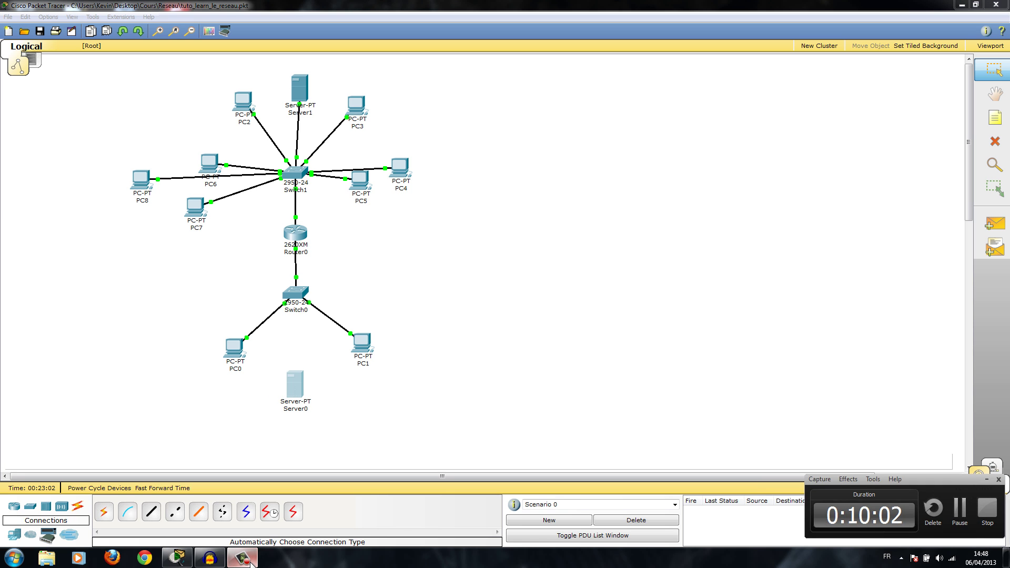
{"action": "left_click", "coordinate": [242, 559]}
{"action": "left_click_drag", "start_coordinate": [260, 342], "coordinate": [327, 421]}
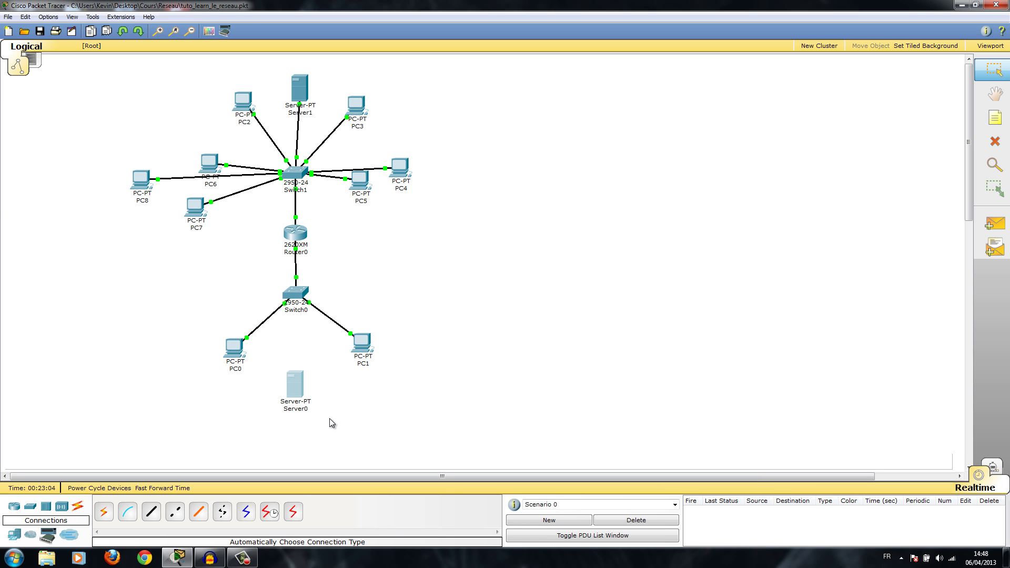
{"action": "key", "text": "Delete"}
{"action": "key", "text": "Return"}
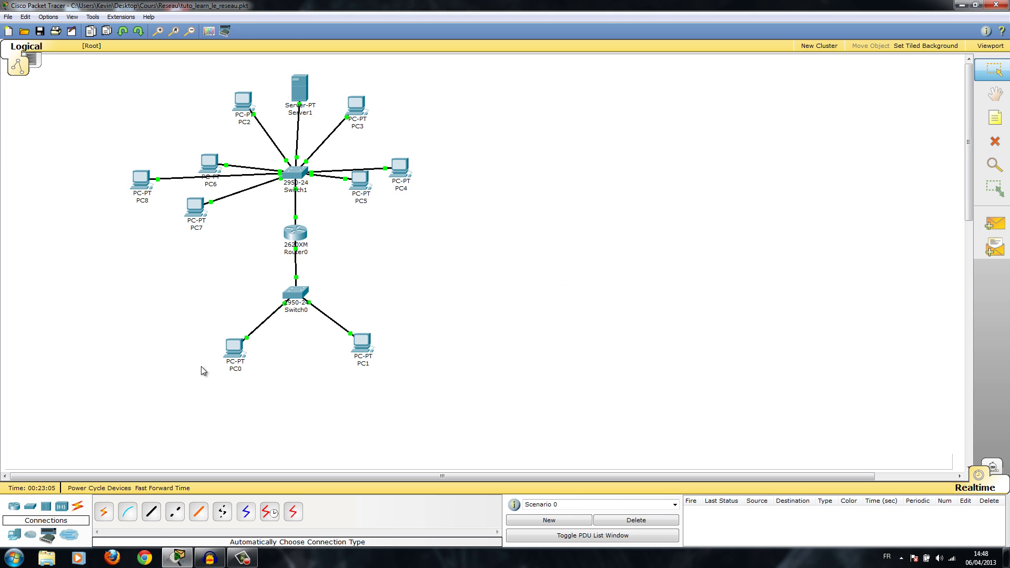
- Place a new generic server below Switch0, between PC0 and PC1
{"action": "left_click", "coordinate": [30, 506]}
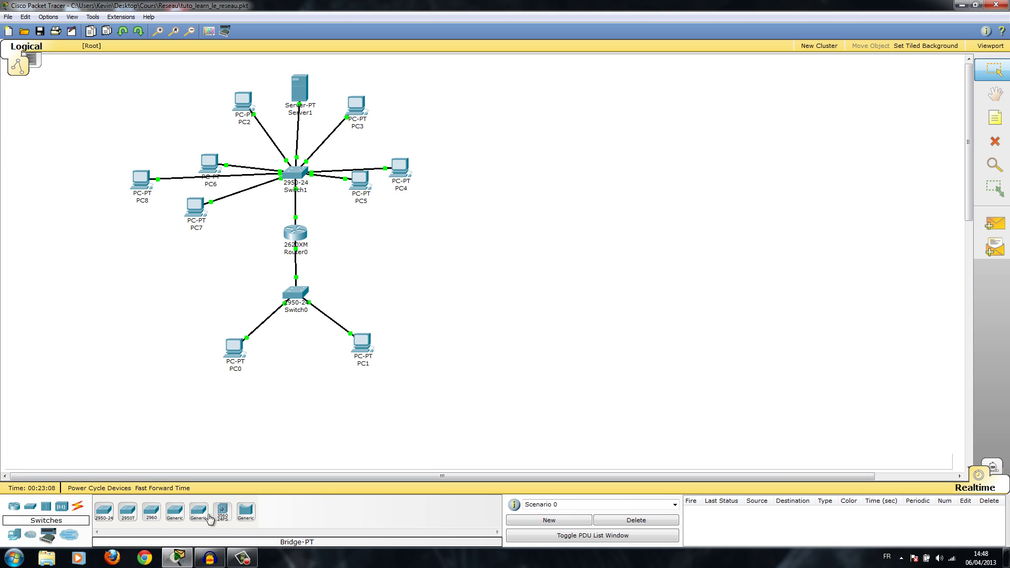
{"action": "left_click", "coordinate": [45, 509]}
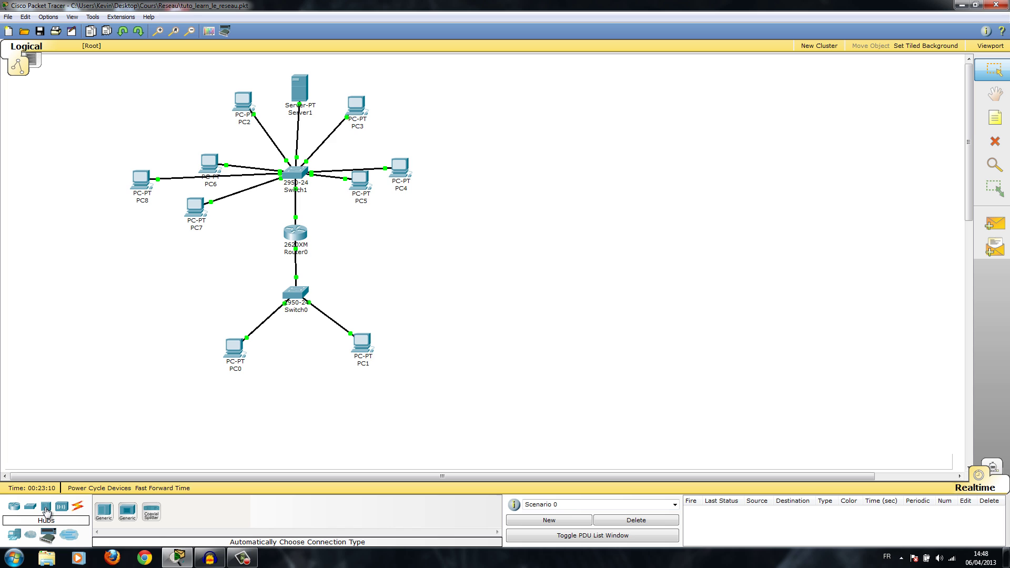
{"action": "left_click", "coordinate": [14, 535]}
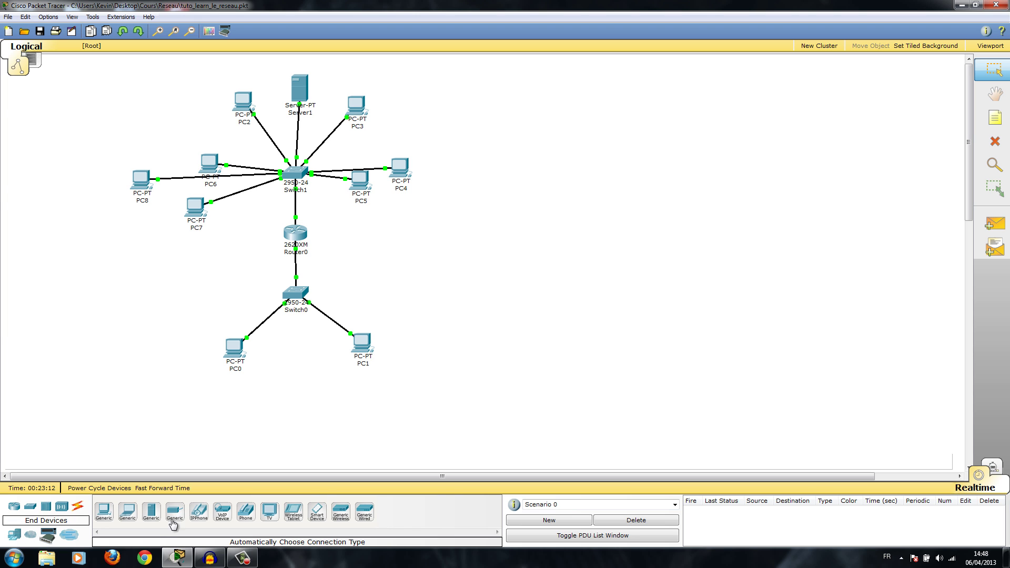
{"action": "left_click", "coordinate": [151, 511]}
{"action": "left_click", "coordinate": [295, 378]}
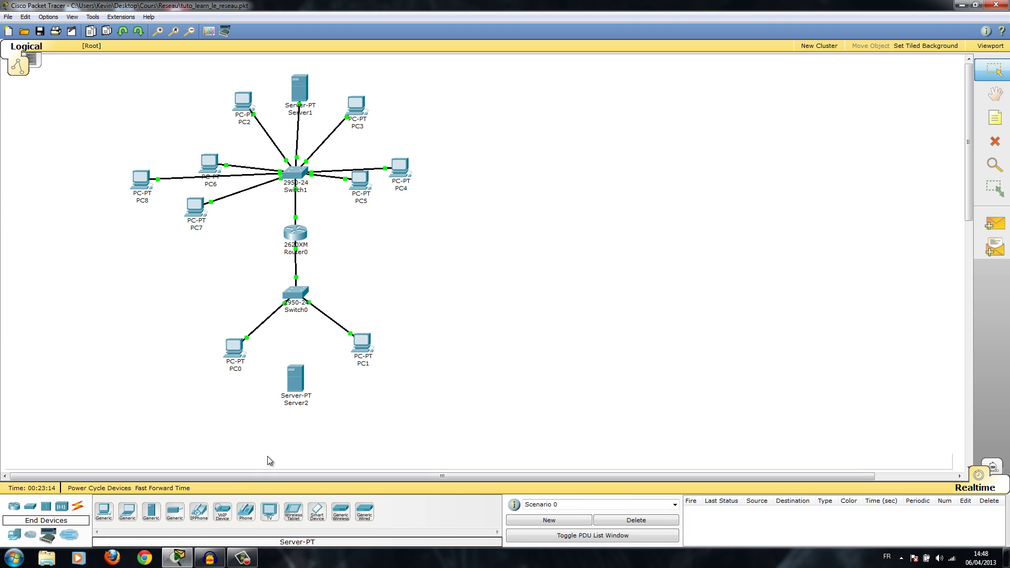
- Inspect Server2's HTTP service page and IP configuration, and close its window
{"action": "left_click", "coordinate": [295, 377]}
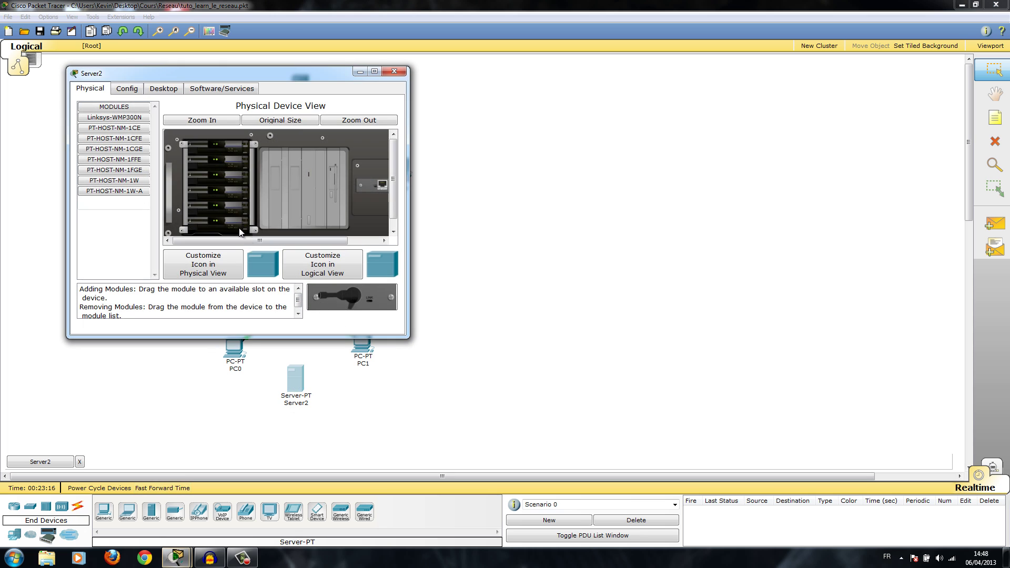
{"action": "left_click", "coordinate": [164, 89]}
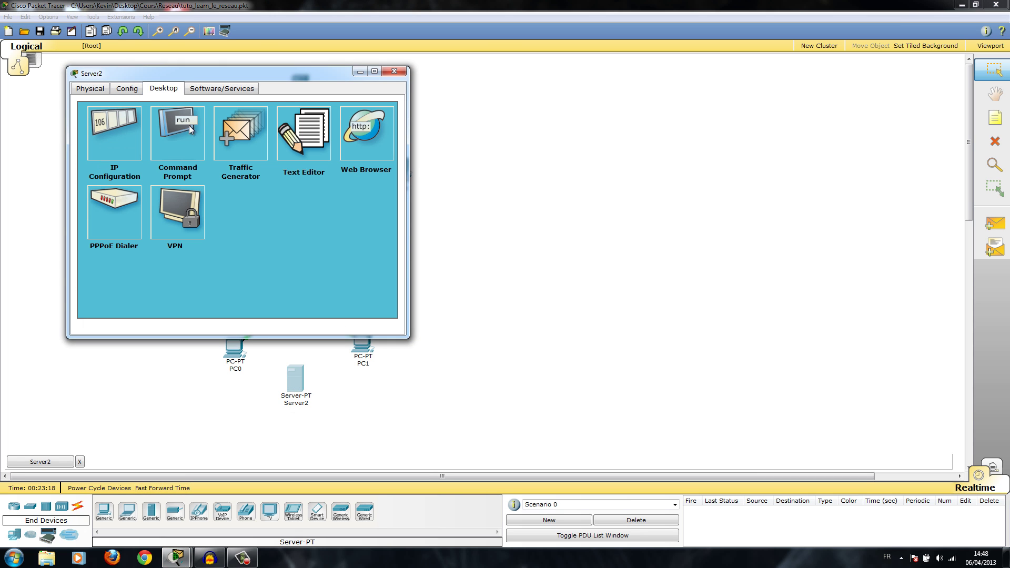
{"action": "left_click", "coordinate": [127, 89]}
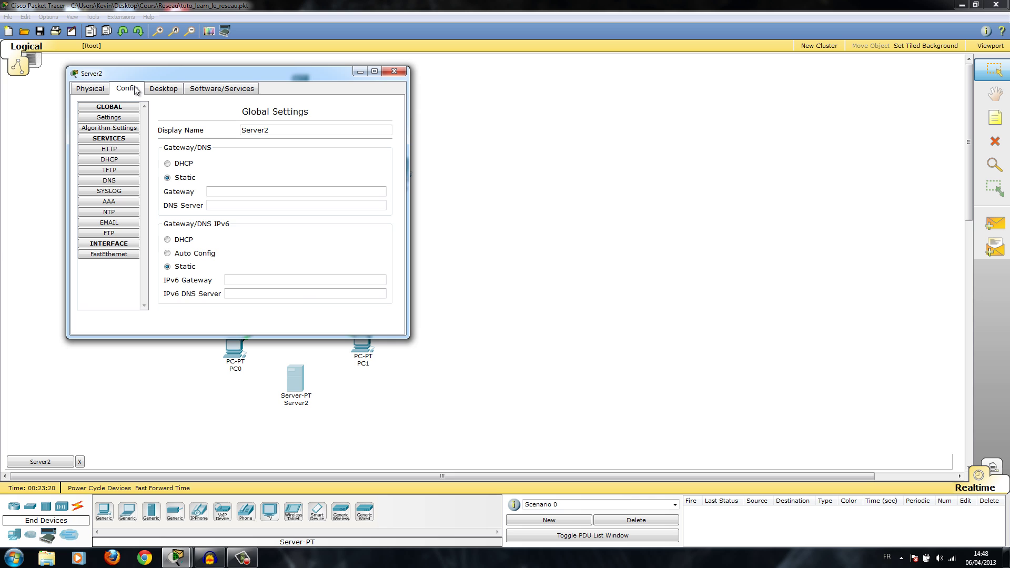
{"action": "left_click", "coordinate": [109, 149]}
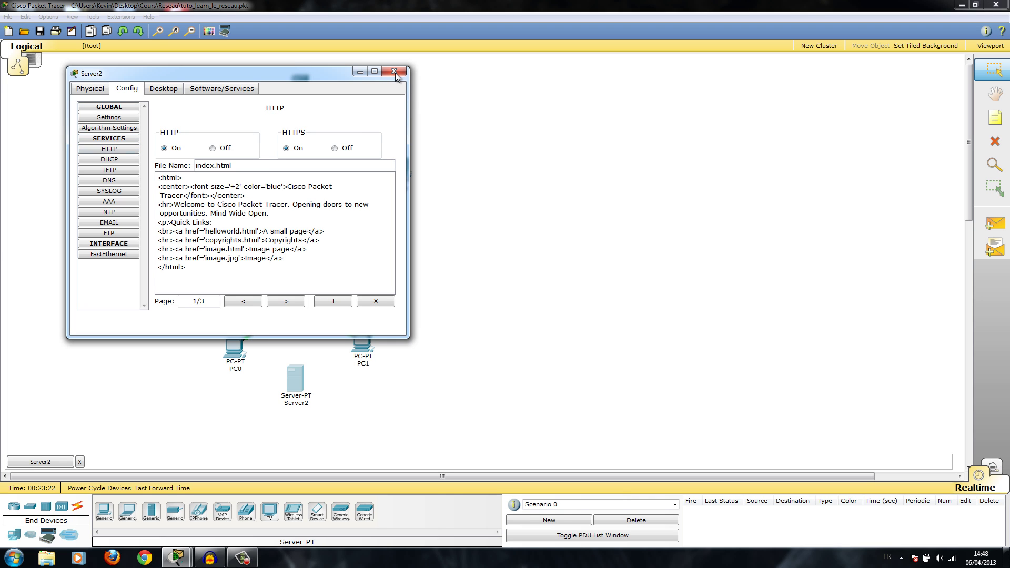
{"action": "left_click_drag", "start_coordinate": [268, 71], "coordinate": [658, 109]}
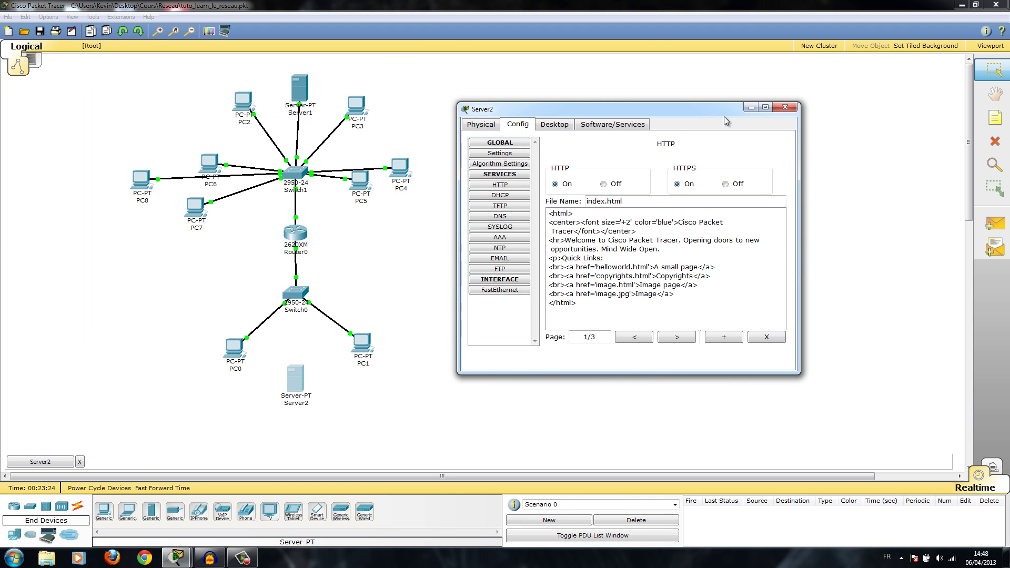
{"action": "left_click", "coordinate": [554, 124]}
{"action": "left_click", "coordinate": [502, 167]}
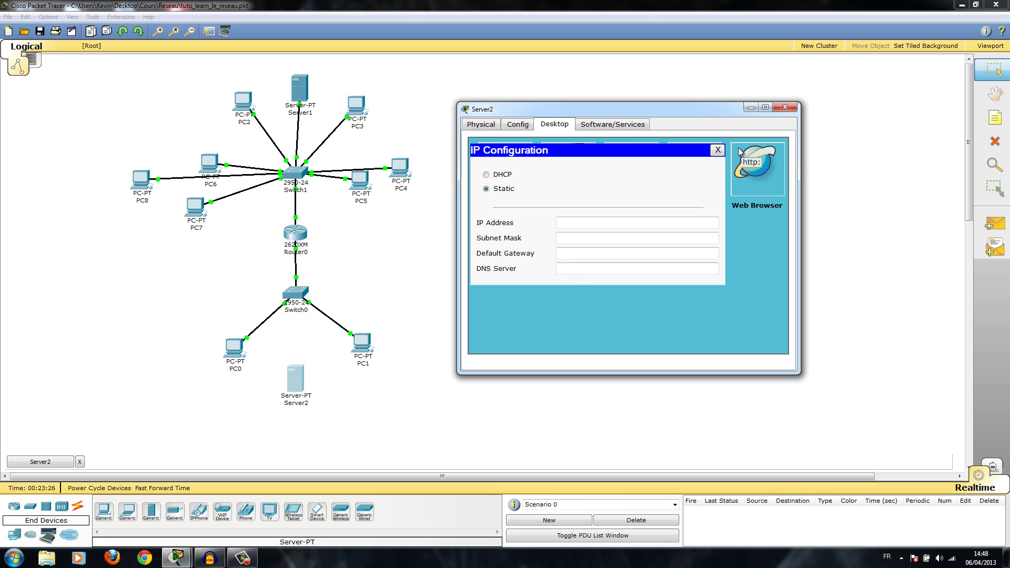
{"action": "left_click", "coordinate": [717, 149]}
{"action": "left_click", "coordinate": [784, 107]}
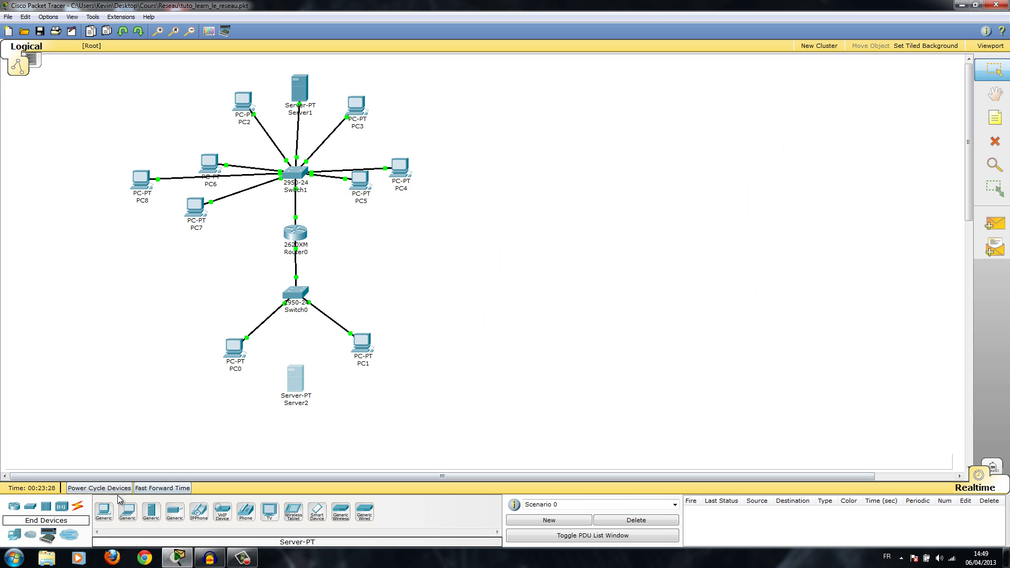
- Connect Server2 to Switch0 with an automatically chosen cable
{"action": "left_click", "coordinate": [77, 506]}
{"action": "left_click", "coordinate": [103, 512]}
{"action": "left_click", "coordinate": [292, 376]}
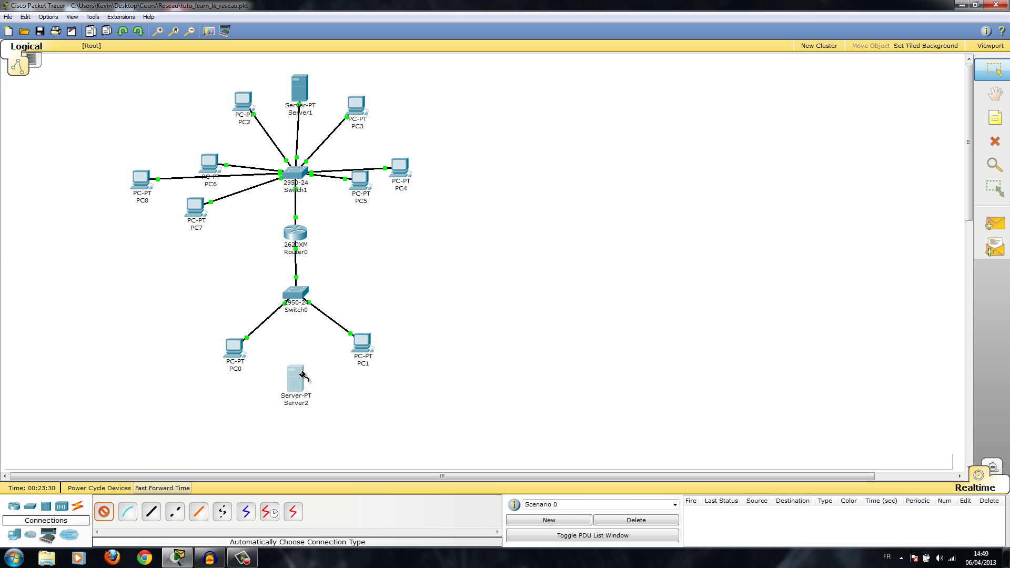
{"action": "left_click", "coordinate": [292, 296]}
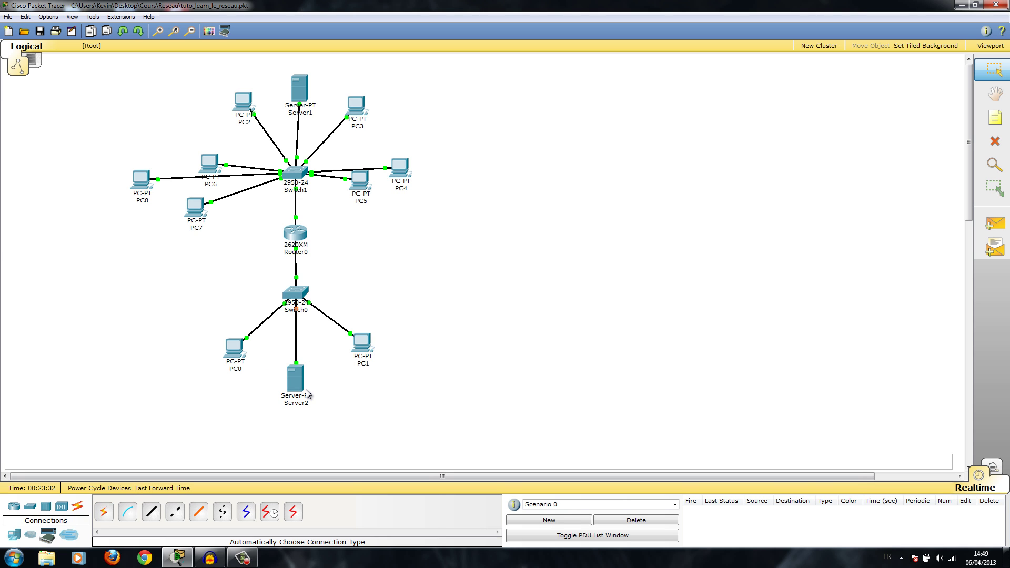
- Turn off the HTTP and HTTPS services on Server1 and close its window
{"action": "left_click", "coordinate": [304, 91]}
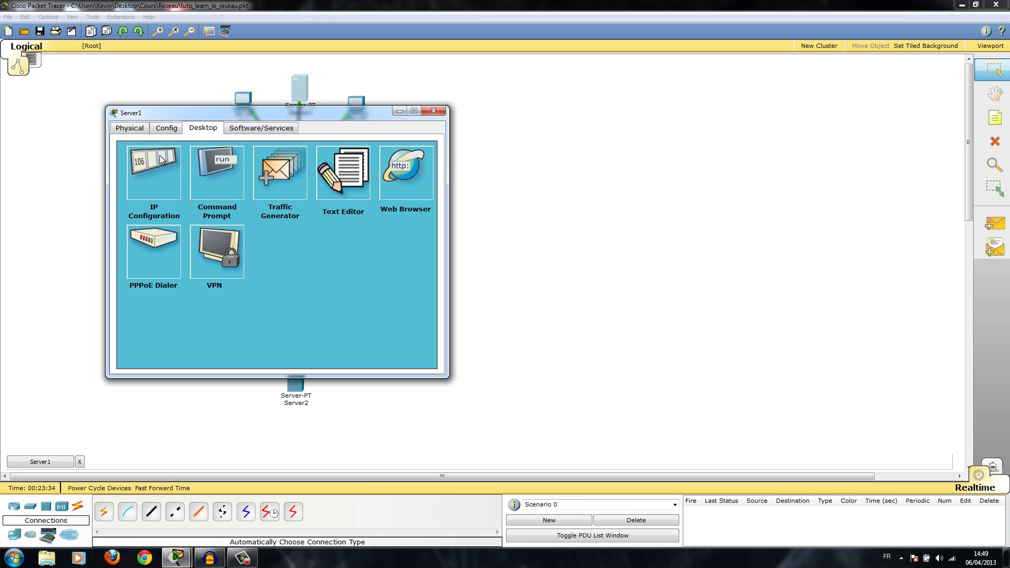
{"action": "left_click", "coordinate": [155, 131]}
{"action": "left_click", "coordinate": [151, 188]}
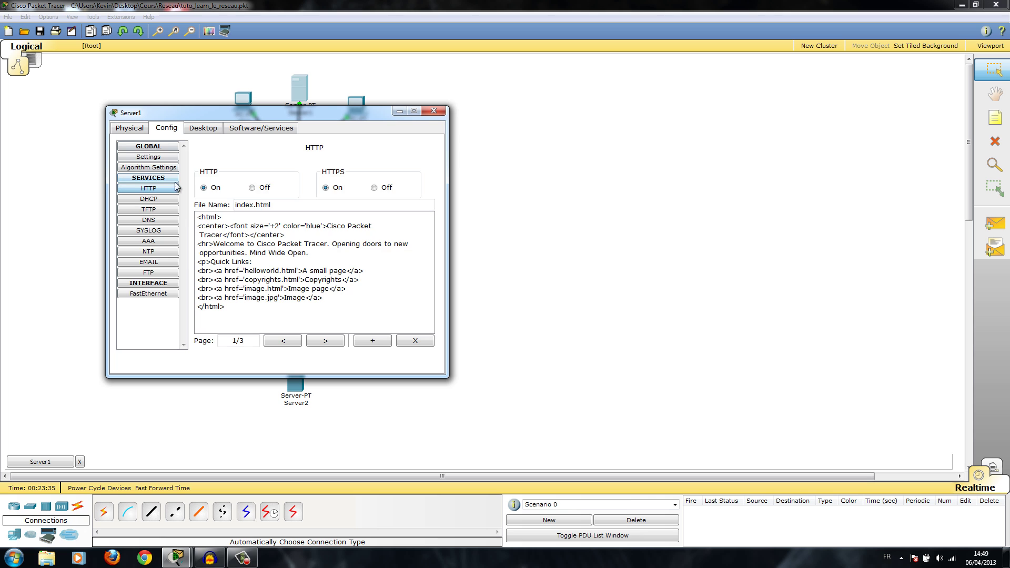
{"action": "left_click", "coordinate": [253, 187]}
{"action": "left_click", "coordinate": [374, 188]}
{"action": "left_click_drag", "start_coordinate": [423, 117], "coordinate": [425, 119]}
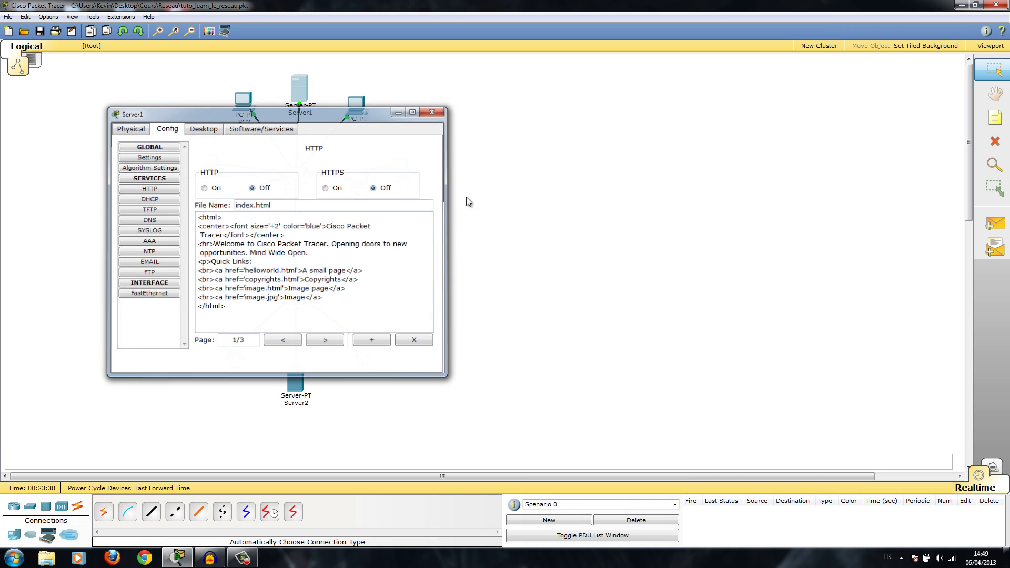
{"action": "left_click", "coordinate": [293, 383]}
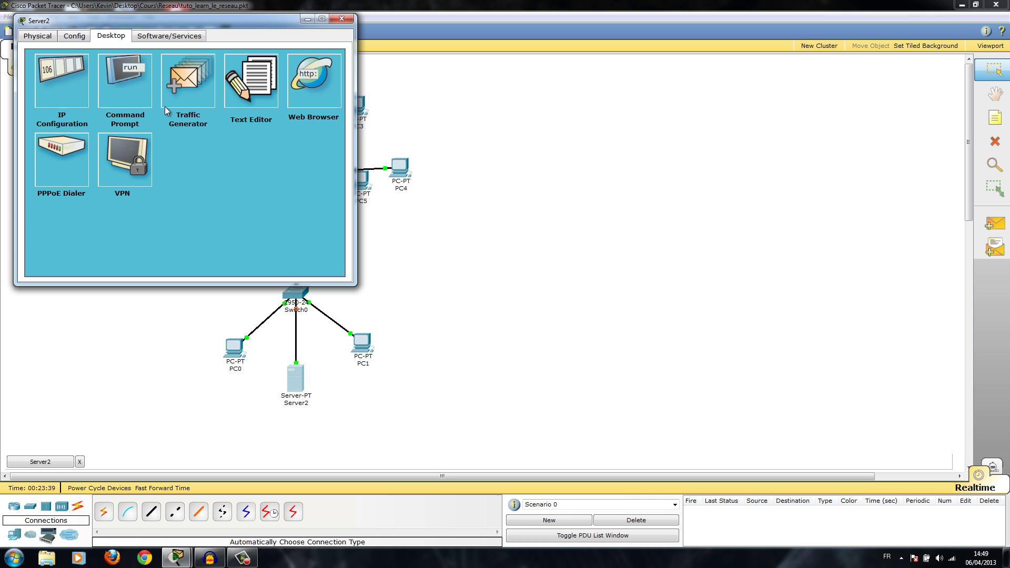
{"action": "left_click", "coordinate": [342, 19]}
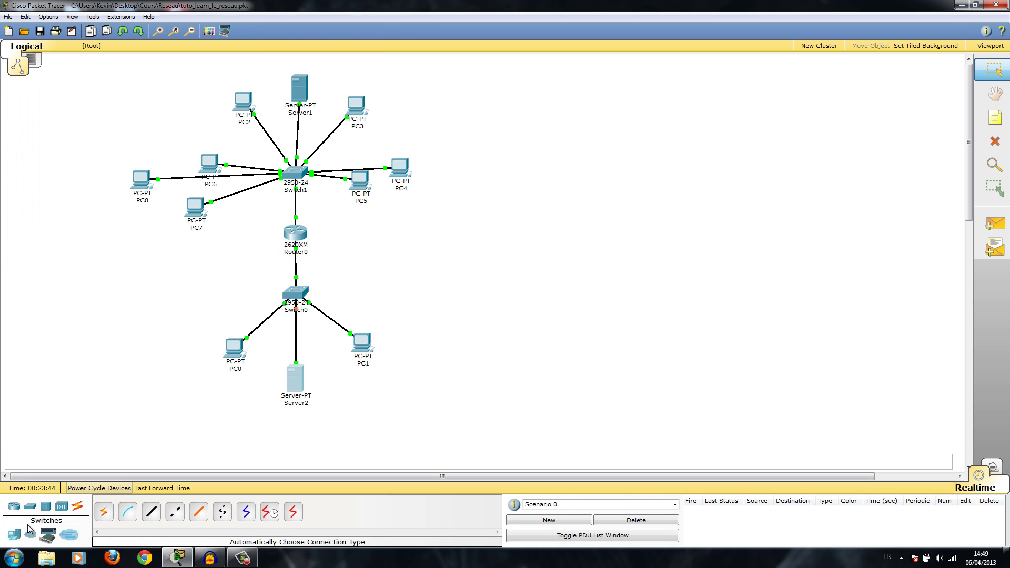
{"action": "left_click", "coordinate": [297, 383]}
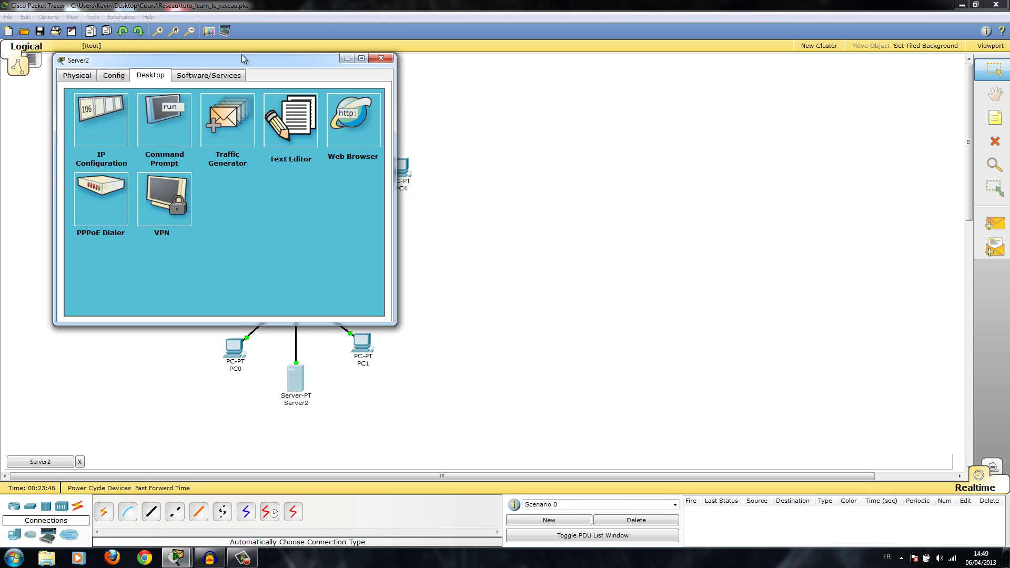
{"action": "left_click", "coordinate": [382, 58]}
- Delete the cable between Switch0 and Server2, and move Server2 up beside PC3 and PC4
{"action": "left_click", "coordinate": [296, 362]}
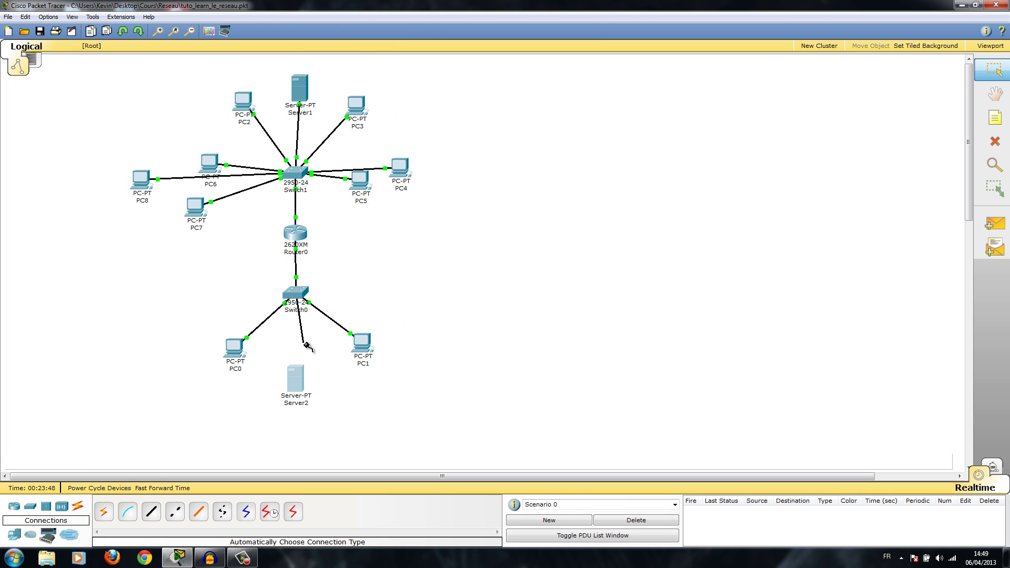
{"action": "left_click", "coordinate": [303, 343]}
{"action": "left_click", "coordinate": [289, 390]}
{"action": "left_click", "coordinate": [426, 99]}
{"action": "left_click_drag", "start_coordinate": [295, 371], "coordinate": [454, 124]}
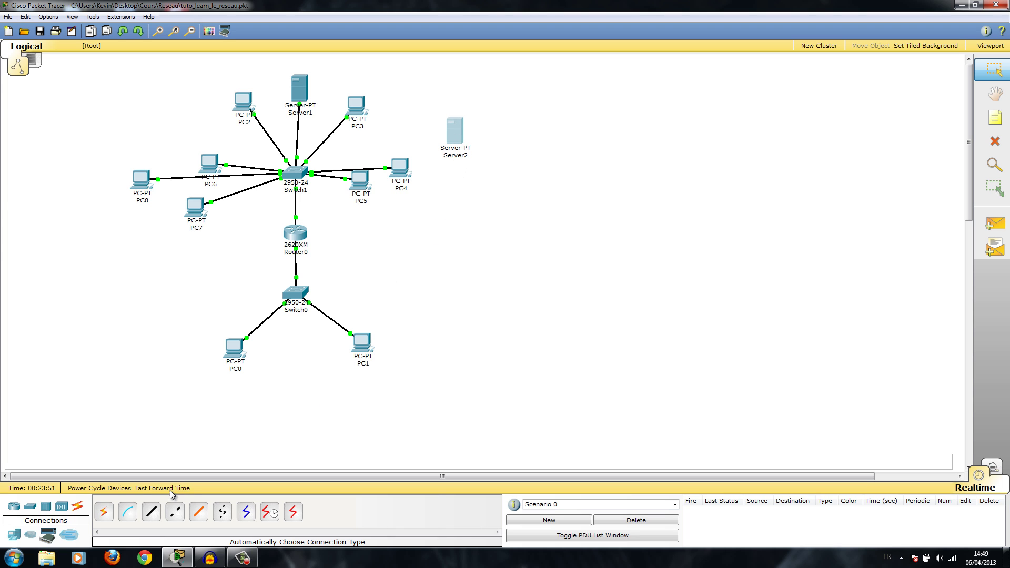
- Connect Switch1 to Server2 with an automatically chosen cable
{"action": "left_click", "coordinate": [107, 511]}
{"action": "left_click", "coordinate": [305, 172]}
{"action": "left_click", "coordinate": [454, 131]}
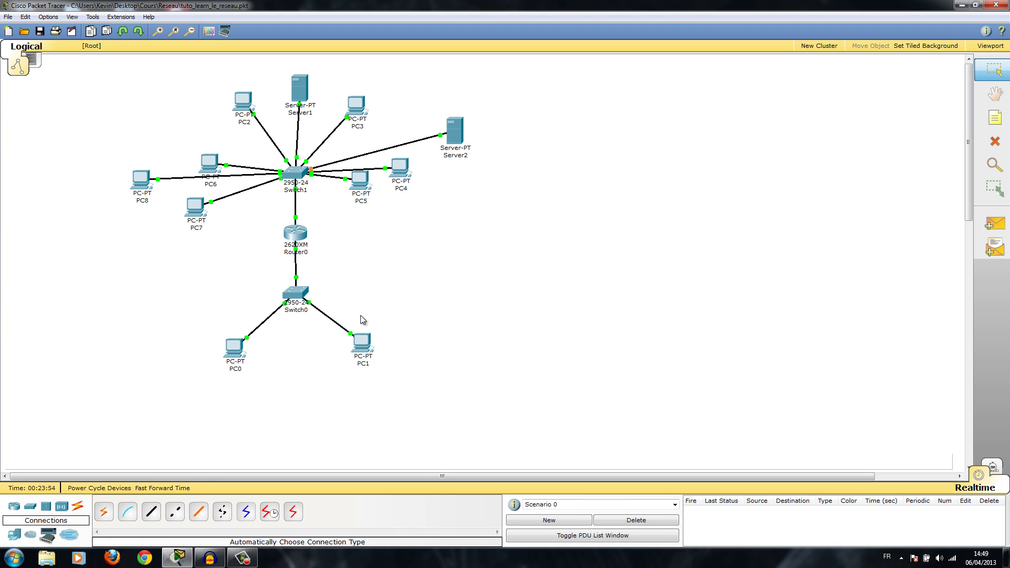
- Open Server2's IP configuration beside the topology and try to request an address through DHCP
{"action": "left_click", "coordinate": [455, 131]}
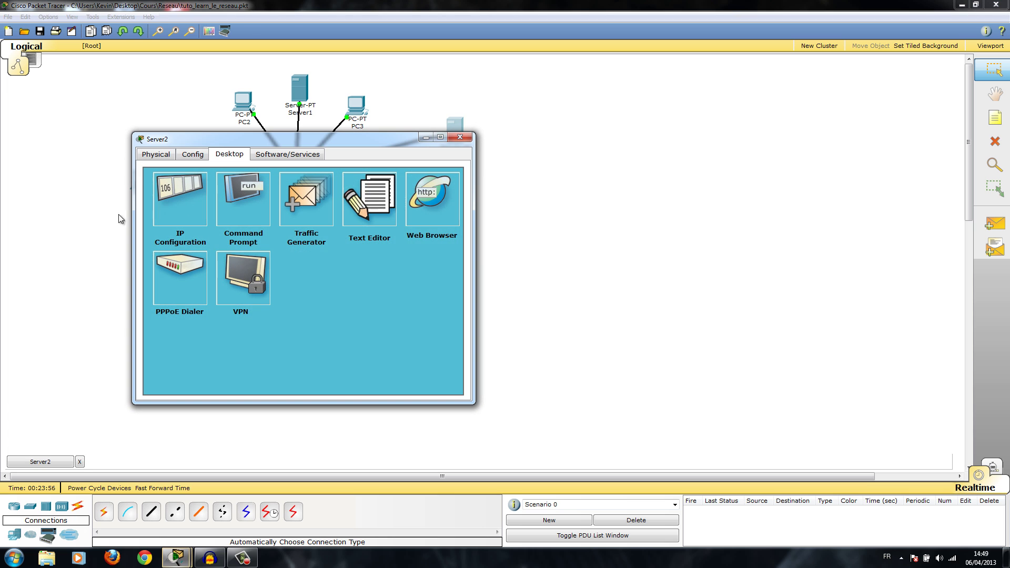
{"action": "left_click", "coordinate": [179, 192]}
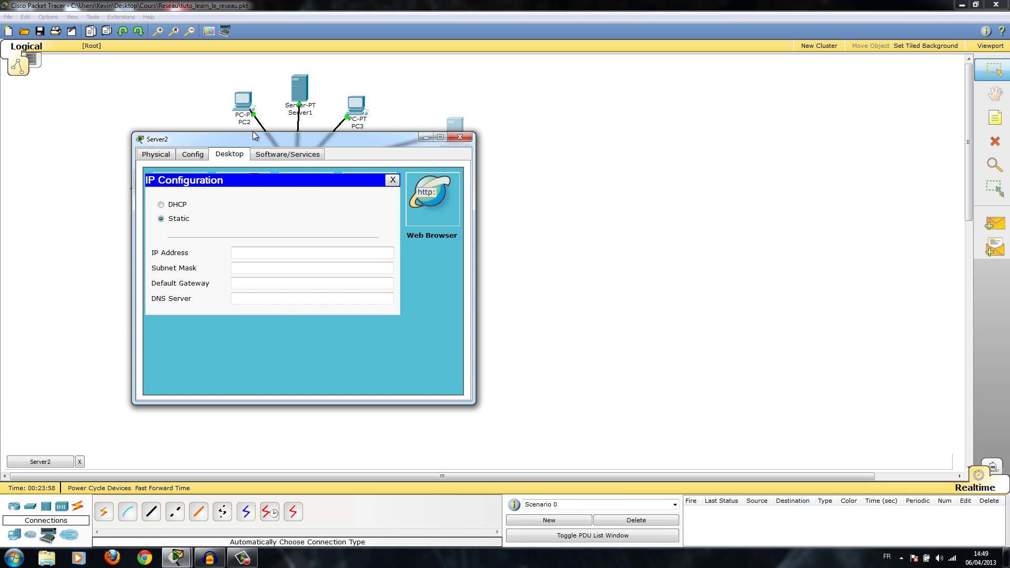
{"action": "left_click", "coordinate": [459, 137]}
{"action": "mouse_move", "coordinate": [177, 556]}
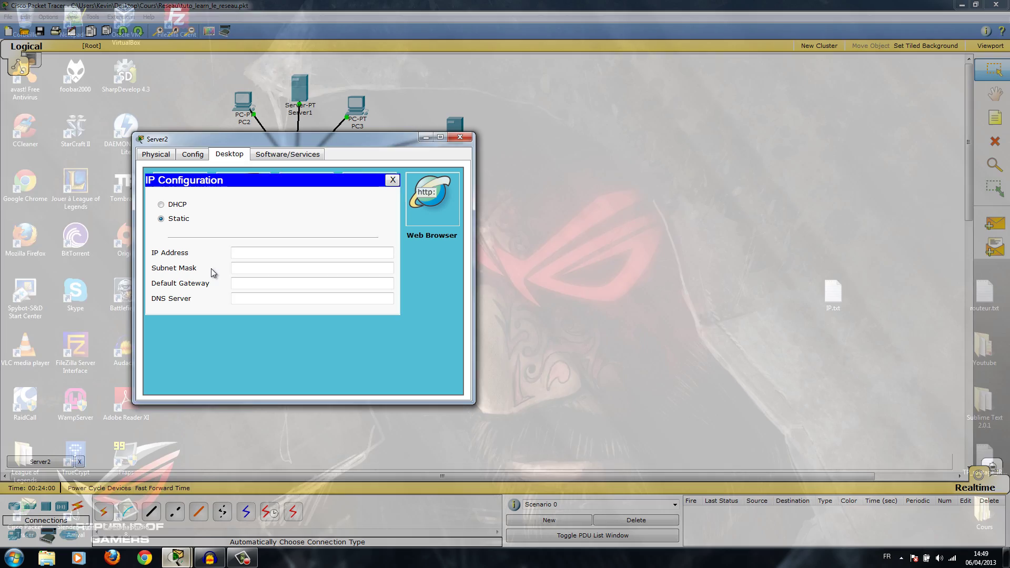
{"action": "left_click", "coordinate": [241, 518]}
{"action": "left_click_drag", "start_coordinate": [253, 140], "coordinate": [593, 135]}
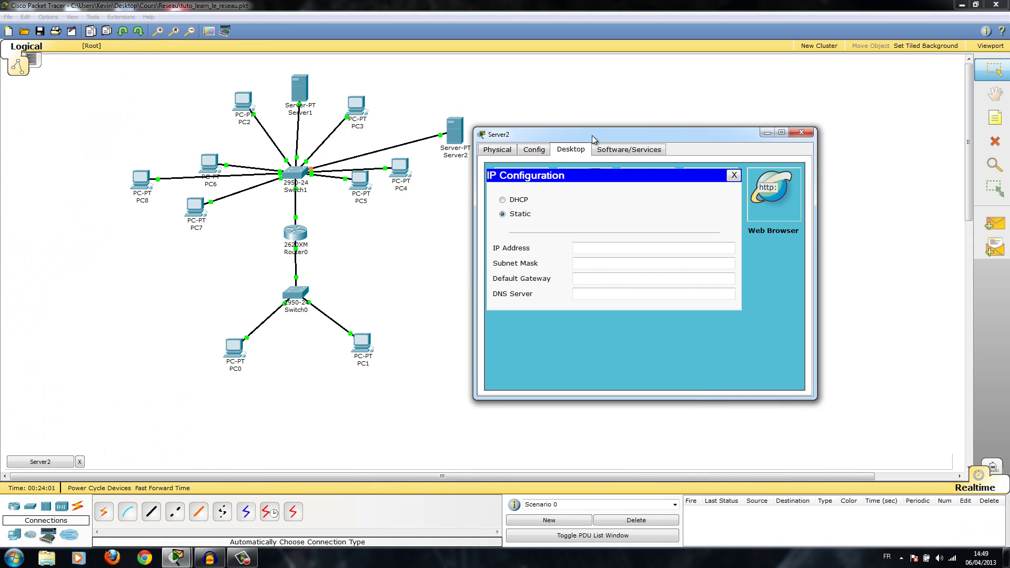
{"action": "left_click", "coordinate": [515, 202]}
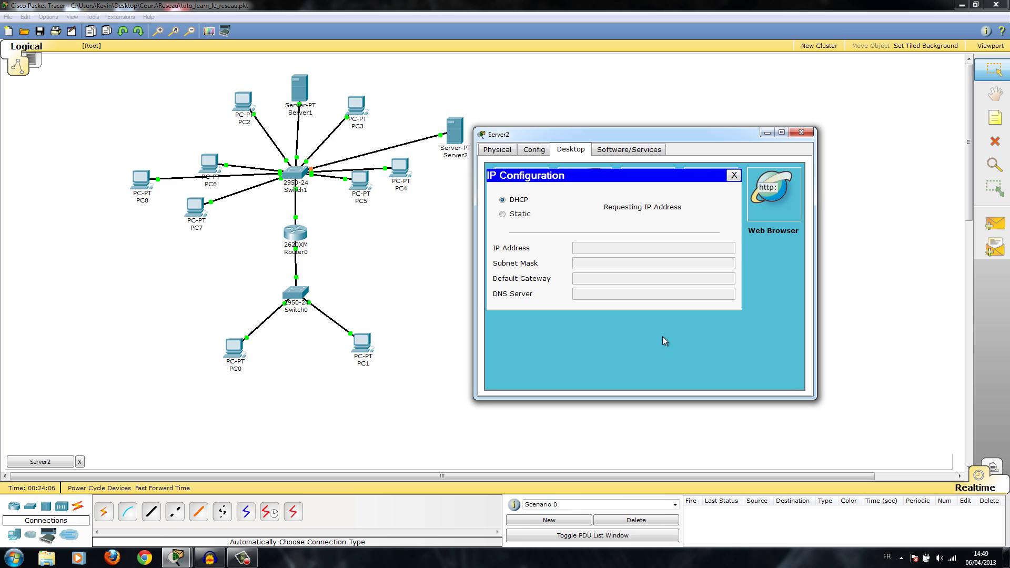
- Give Server2 a static configuration with IP address 10.1.0.200, subnet mask 255.255.0.0 and default gateway 10.1.0.254, then close the IP configuration
{"action": "left_click", "coordinate": [504, 215]}
{"action": "left_click", "coordinate": [585, 249]}
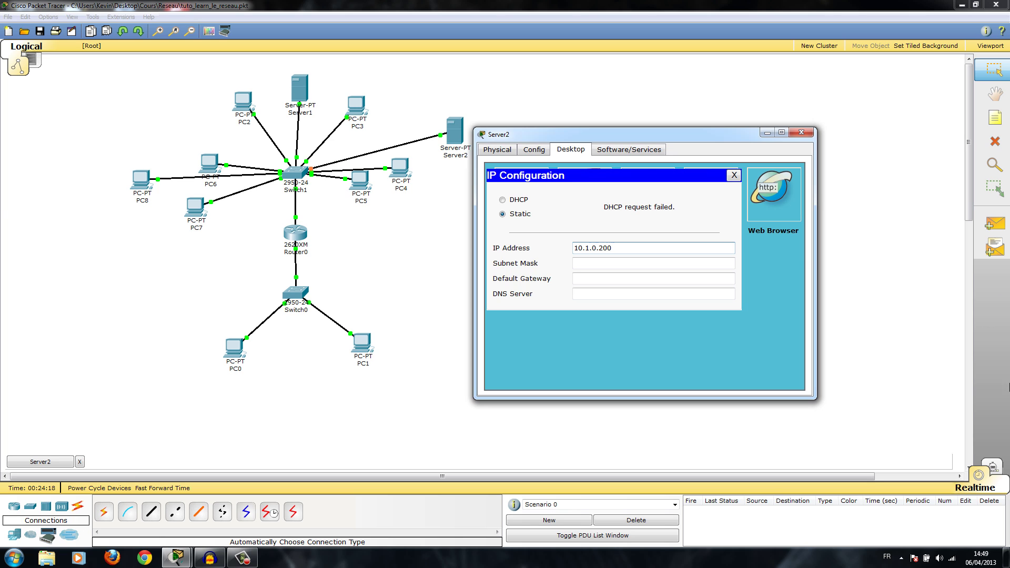
{"action": "left_click", "coordinate": [678, 263]}
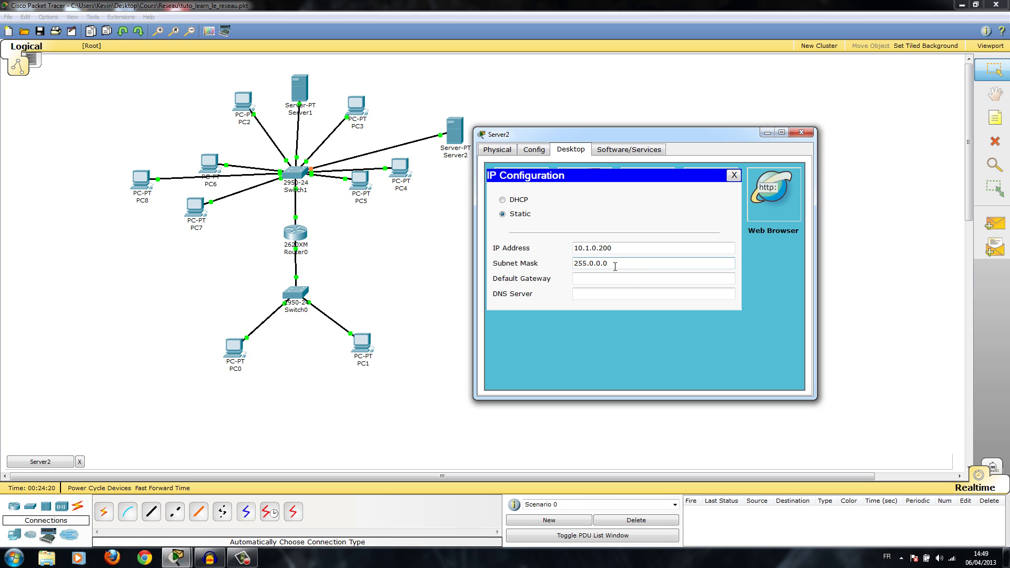
{"action": "key", "text": "BackSpace"}
{"action": "key", "text": "BackSpace"}
{"action": "key", "text": "BackSpace"}
{"action": "key", "text": "BackSpace"}
{"action": "key", "text": "BackSpace"}
{"action": "type", "text": "255.0.0"}
{"action": "key", "text": "Tab"}
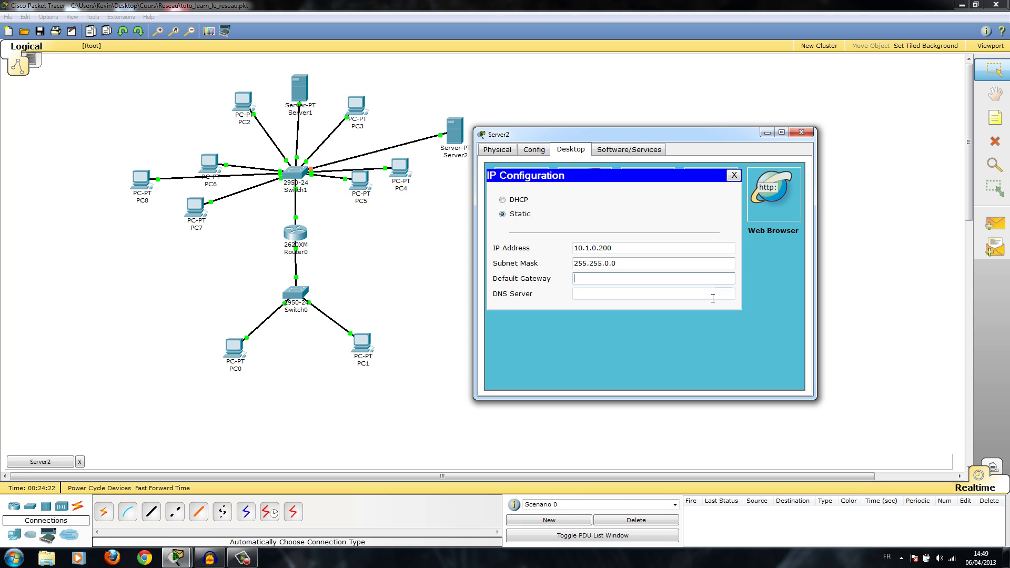
{"action": "type", "text": "10.1.0.254"}
{"action": "left_click", "coordinate": [589, 294]}
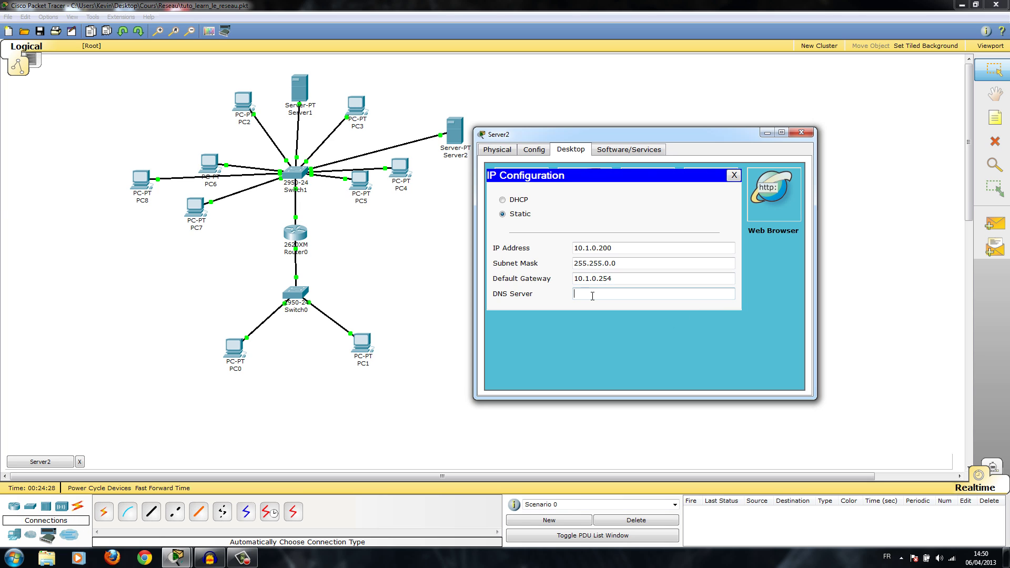
{"action": "left_click", "coordinate": [734, 175]}
- Open Server2's DNS service settings and enter tuto as the name of a new A record
{"action": "left_click", "coordinate": [544, 151]}
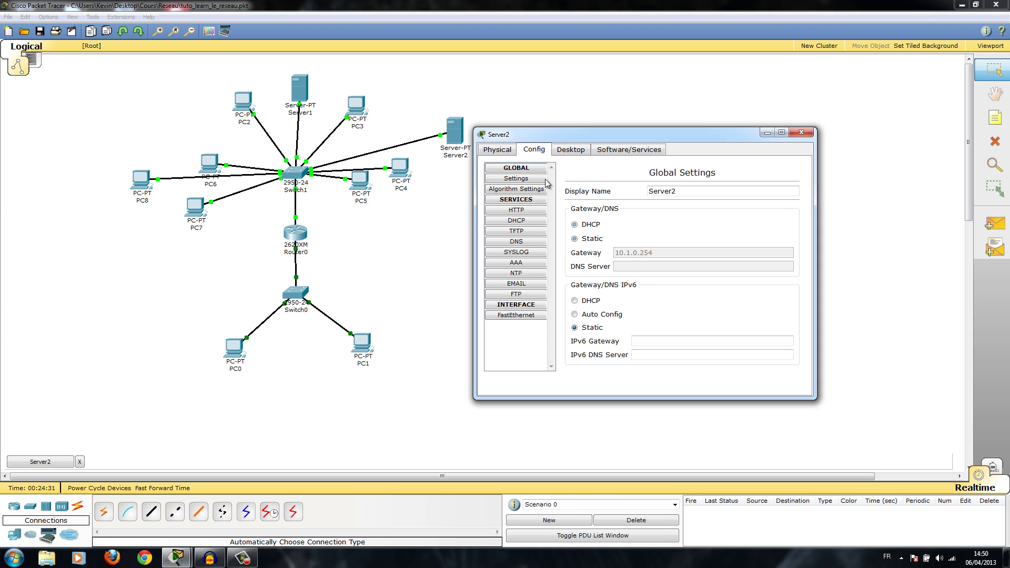
{"action": "left_click", "coordinate": [523, 241]}
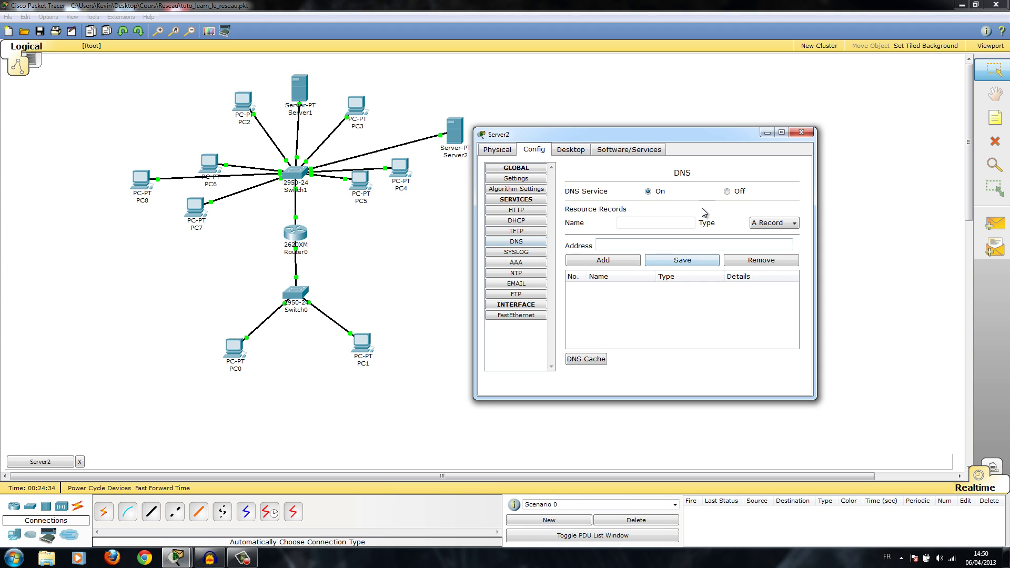
{"action": "left_click", "coordinate": [678, 221]}
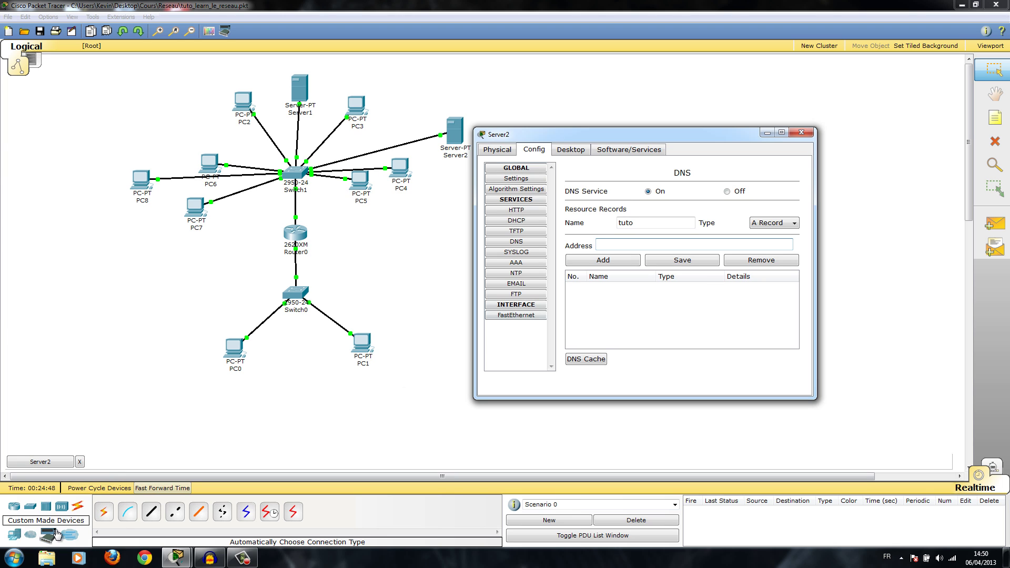
- Add a generic server below Switch0 and position it between PC0 and PC1
{"action": "left_click", "coordinate": [46, 507]}
{"action": "left_click", "coordinate": [14, 535]}
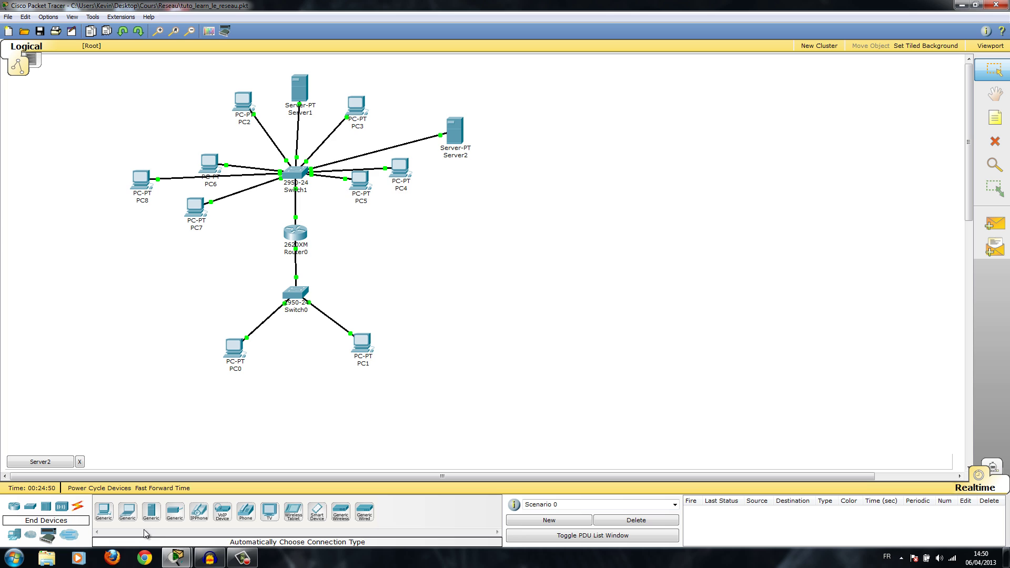
{"action": "left_click", "coordinate": [151, 511]}
{"action": "left_click", "coordinate": [295, 368]}
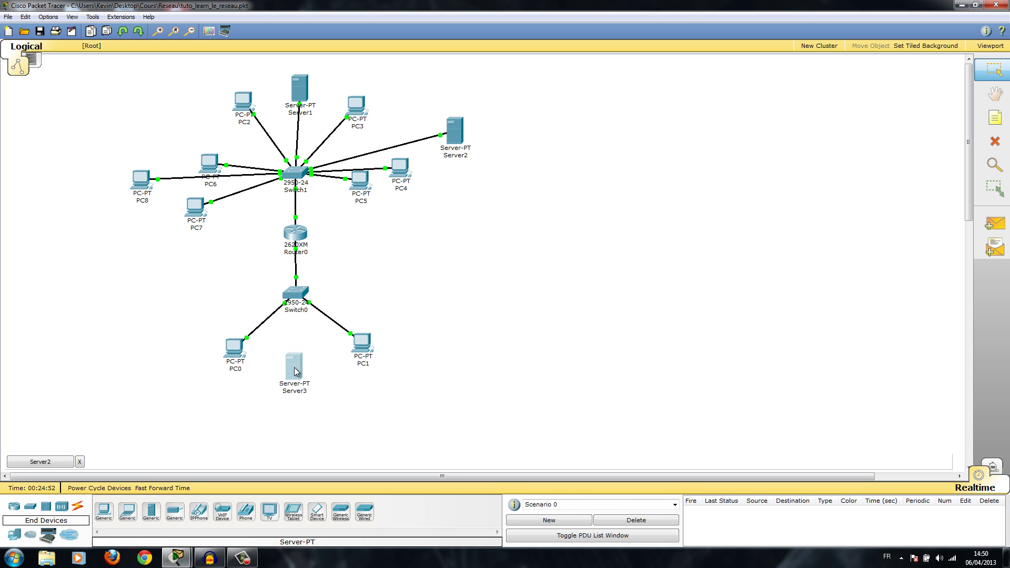
{"action": "left_click_drag", "start_coordinate": [294, 369], "coordinate": [249, 208]}
{"action": "left_click_drag", "start_coordinate": [363, 322], "coordinate": [306, 366]}
- Connect Server3 to Switch0 with an automatically chosen cable and align Server3 directly beneath the switch
{"action": "left_click", "coordinate": [79, 505]}
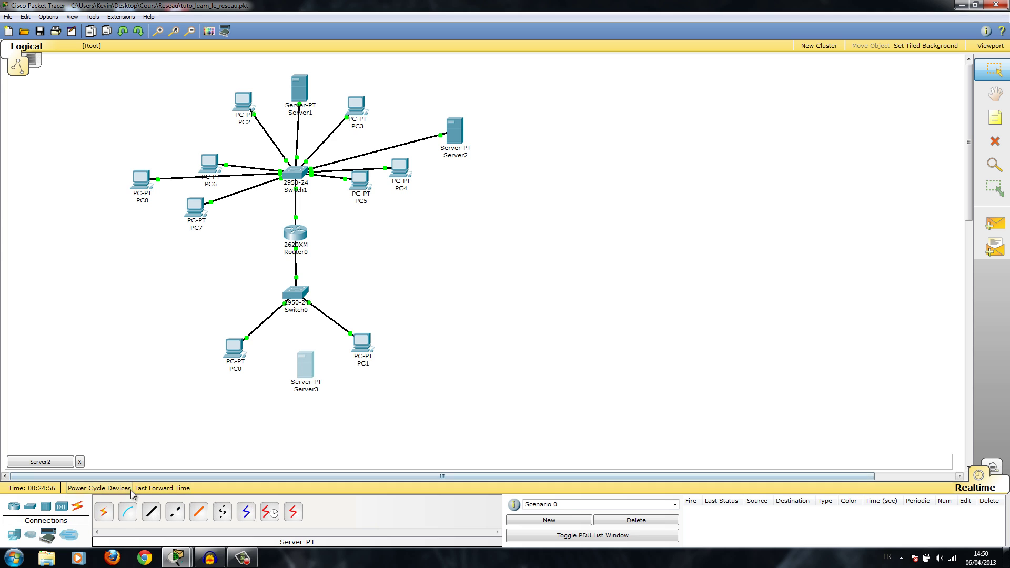
{"action": "left_click", "coordinate": [103, 511]}
{"action": "left_click", "coordinate": [307, 366]}
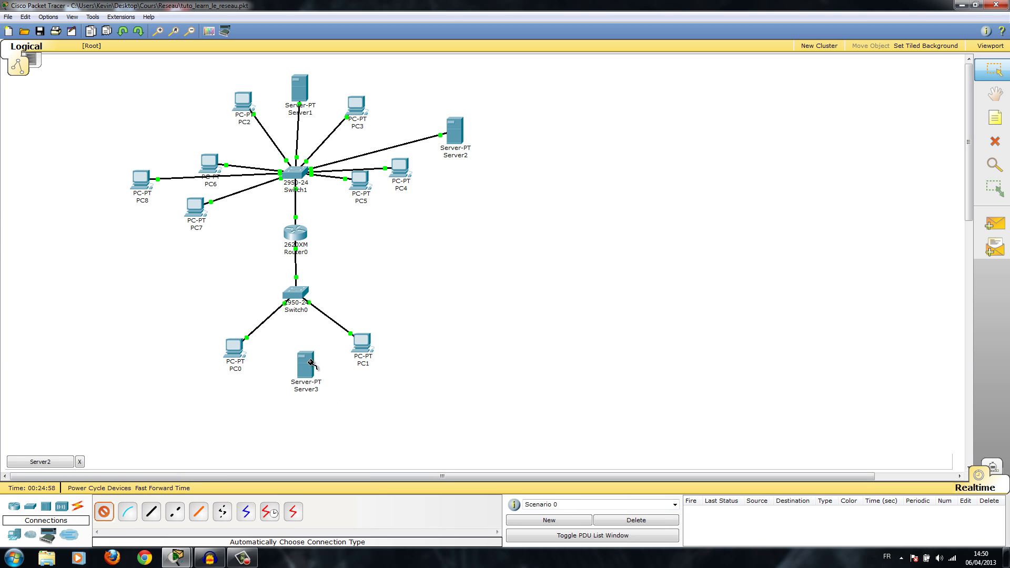
{"action": "left_click", "coordinate": [302, 291]}
{"action": "left_click_drag", "start_coordinate": [309, 386], "coordinate": [299, 392]}
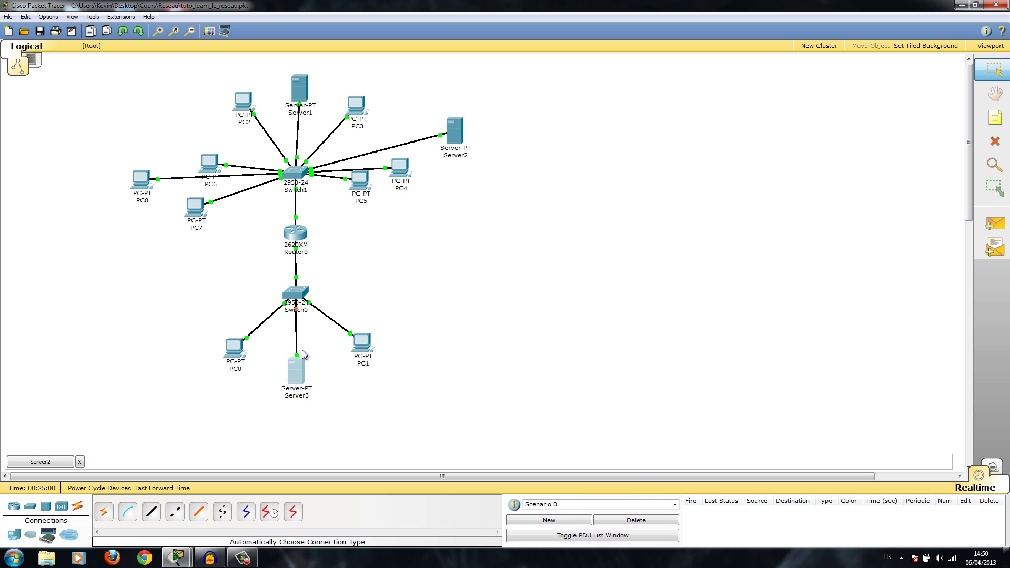
- Configure Server3 statically with IP address 10.0.0.100, mask 255.255.0.0, default gateway 10.0.0.254 and DNS server 10.1.0.200
{"action": "left_click", "coordinate": [177, 557]}
{"action": "left_click", "coordinate": [238, 489]}
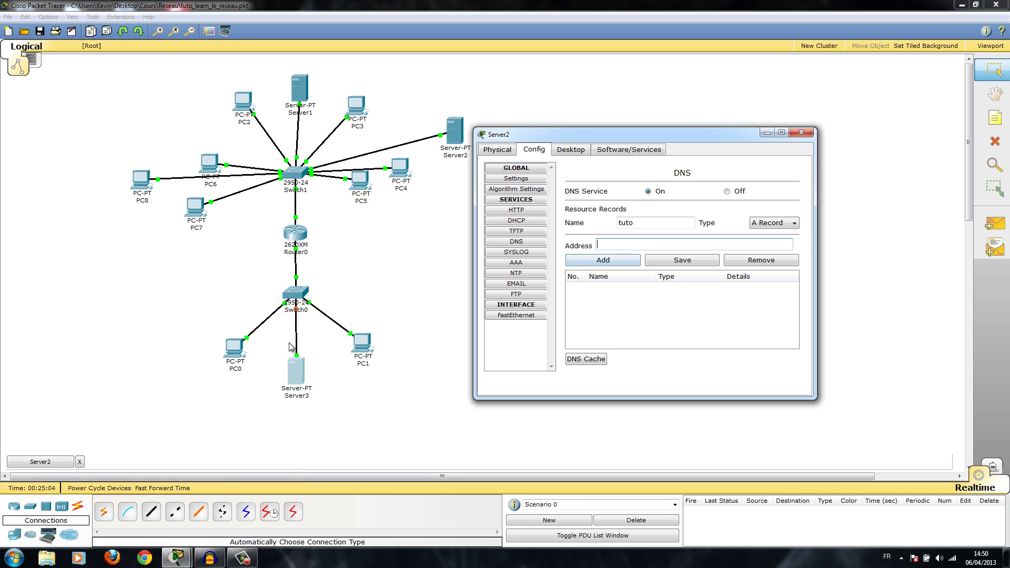
{"action": "left_click", "coordinate": [298, 373]}
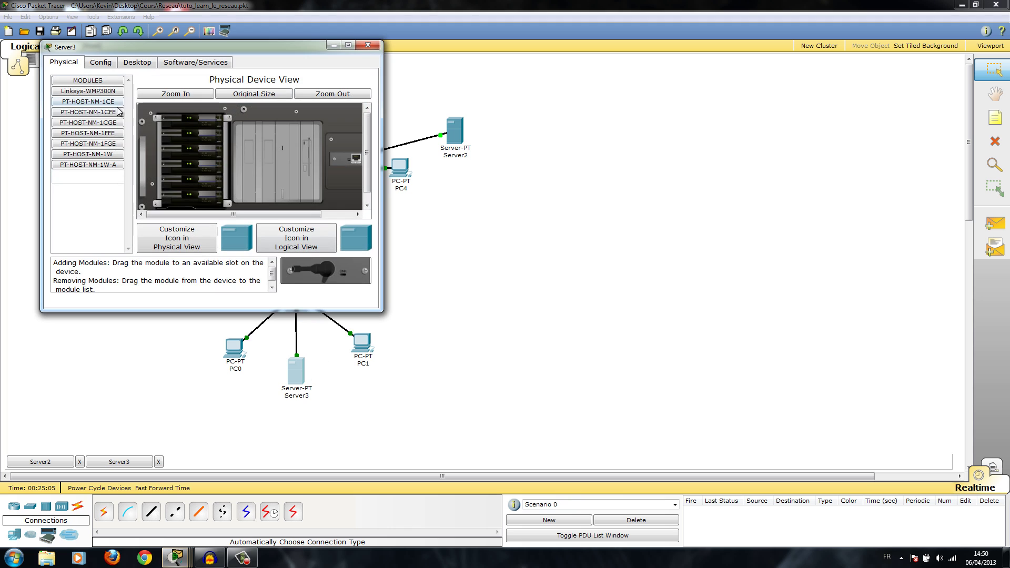
{"action": "left_click", "coordinate": [135, 63]}
{"action": "left_click", "coordinate": [100, 128]}
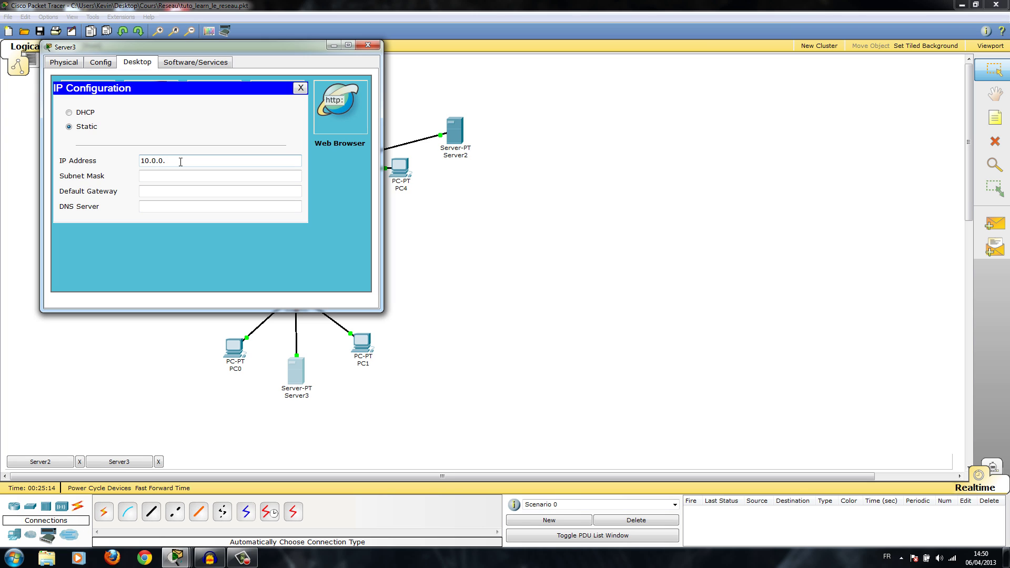
{"action": "left_click", "coordinate": [180, 161]}
{"action": "type", "text": "10.0.0.100"}
{"action": "left_click", "coordinate": [161, 175]}
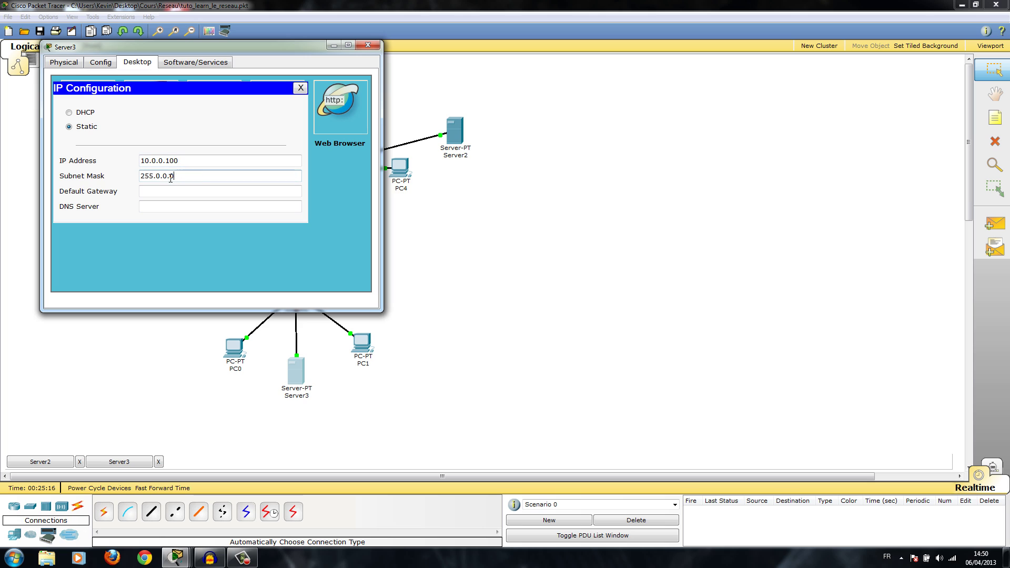
{"action": "type", "text": "255."}
{"action": "left_click", "coordinate": [198, 190]}
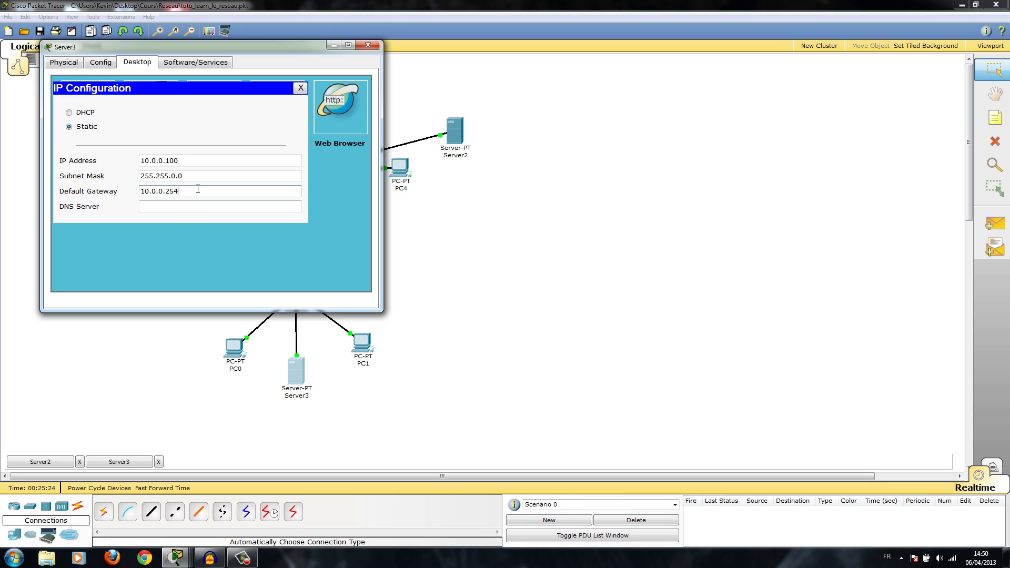
{"action": "left_click", "coordinate": [152, 207]}
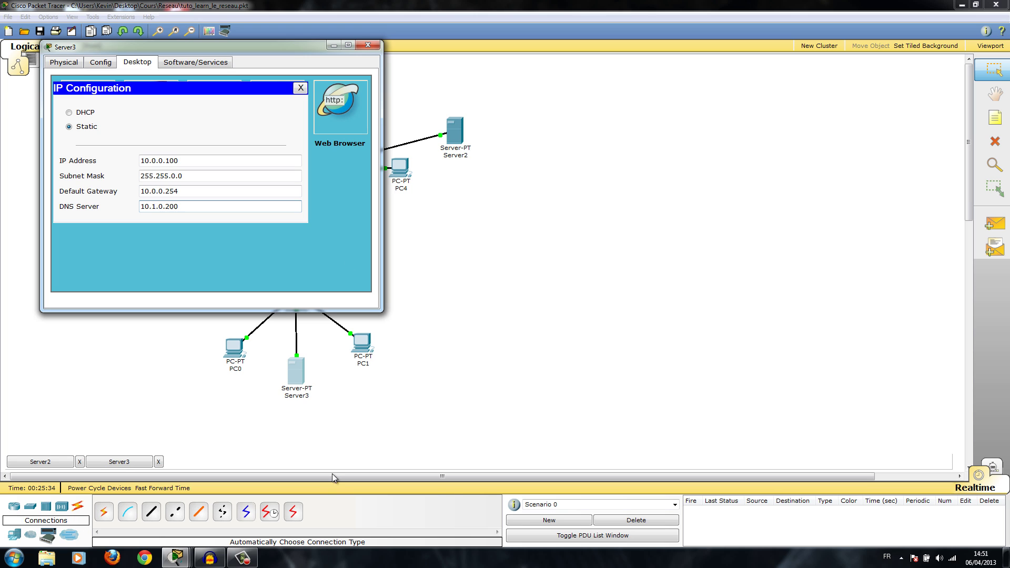
- Compare Server2's IP configuration with the DNS server address set on Server3, and close Server3's IP configuration
{"action": "mouse_move", "coordinate": [175, 558]}
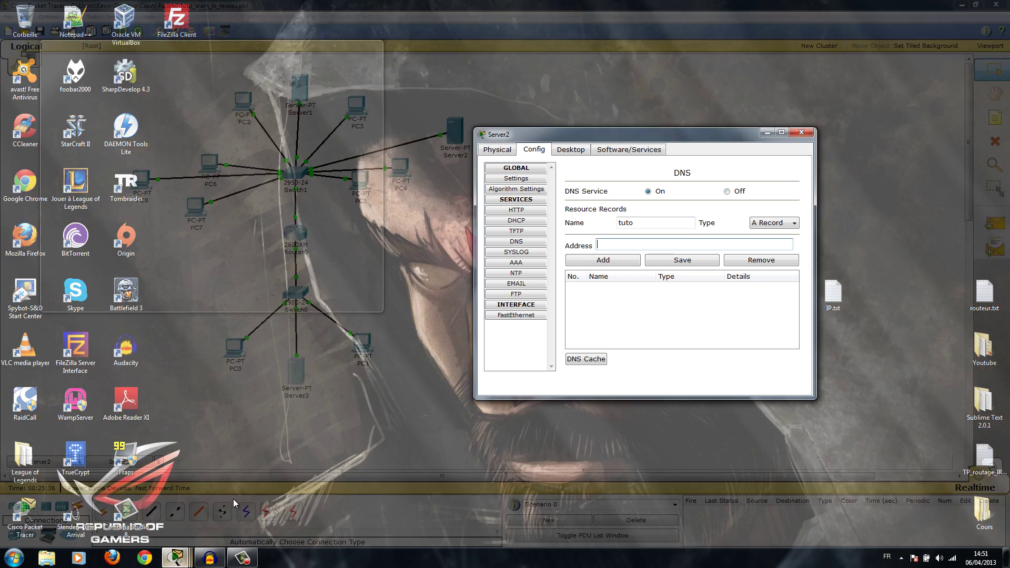
{"action": "left_click", "coordinate": [232, 499]}
{"action": "left_click", "coordinate": [581, 153]}
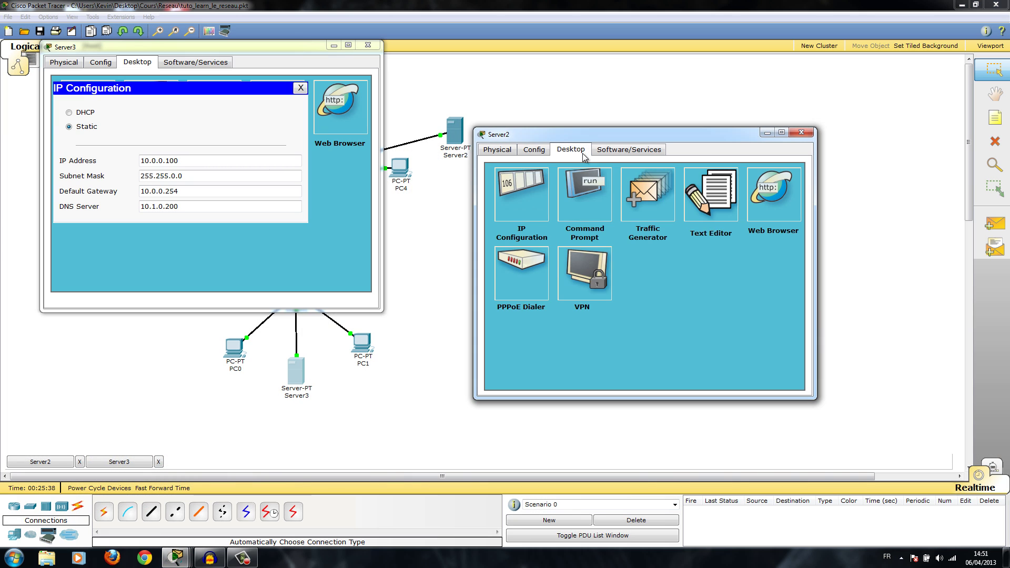
{"action": "left_click", "coordinate": [535, 206]}
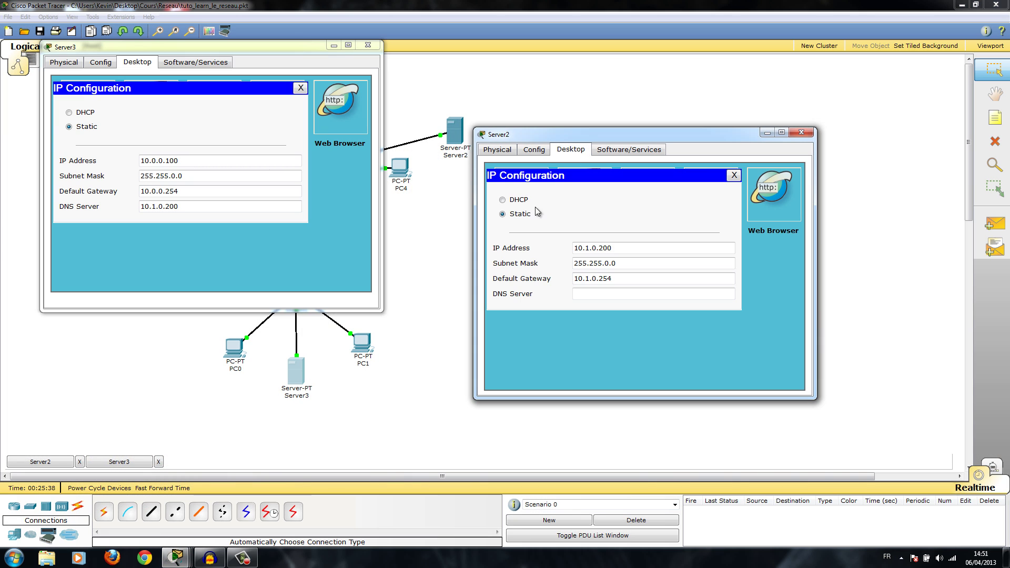
{"action": "left_click", "coordinate": [212, 211]}
{"action": "left_click", "coordinate": [300, 88]}
- Add the tuto A record with address 10.0.0.100 to Server2's DNS service and close Server3's window
{"action": "left_click", "coordinate": [534, 149]}
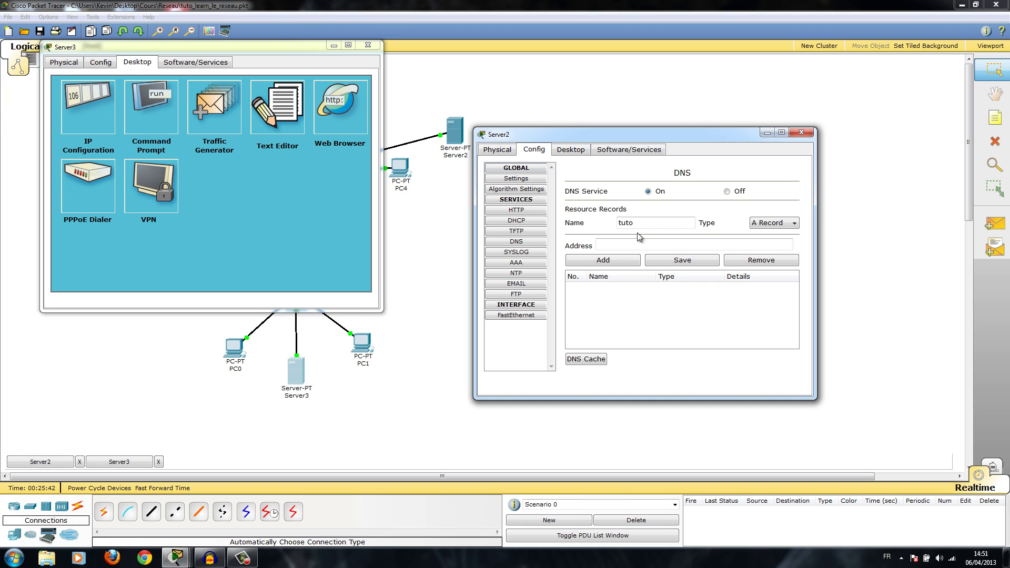
{"action": "left_click", "coordinate": [662, 244]}
{"action": "type", "text": "10.0.0.100"}
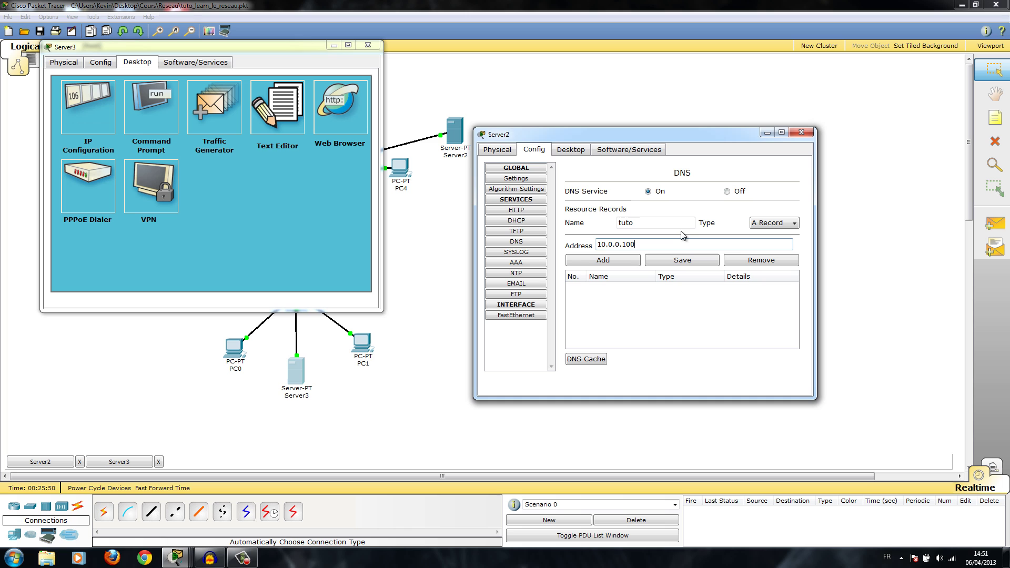
{"action": "left_click", "coordinate": [600, 260]}
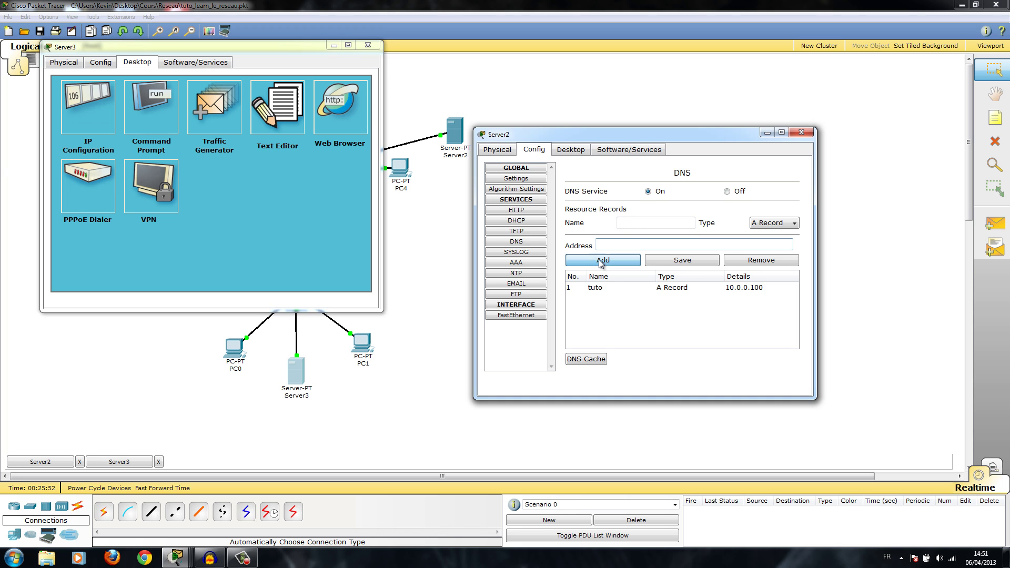
{"action": "left_click", "coordinate": [613, 287]}
{"action": "left_click", "coordinate": [367, 47]}
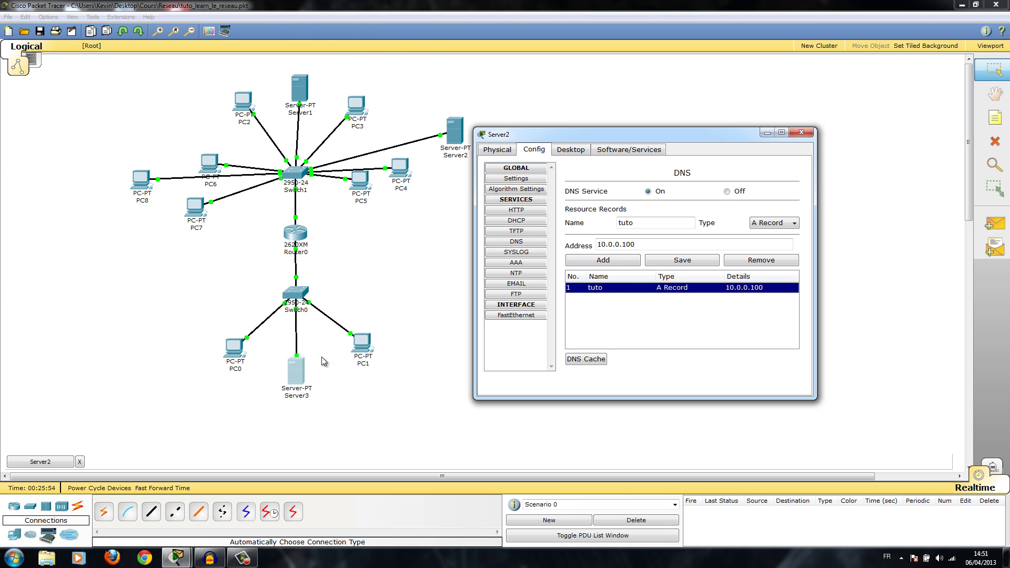
{"action": "left_click", "coordinate": [323, 383]}
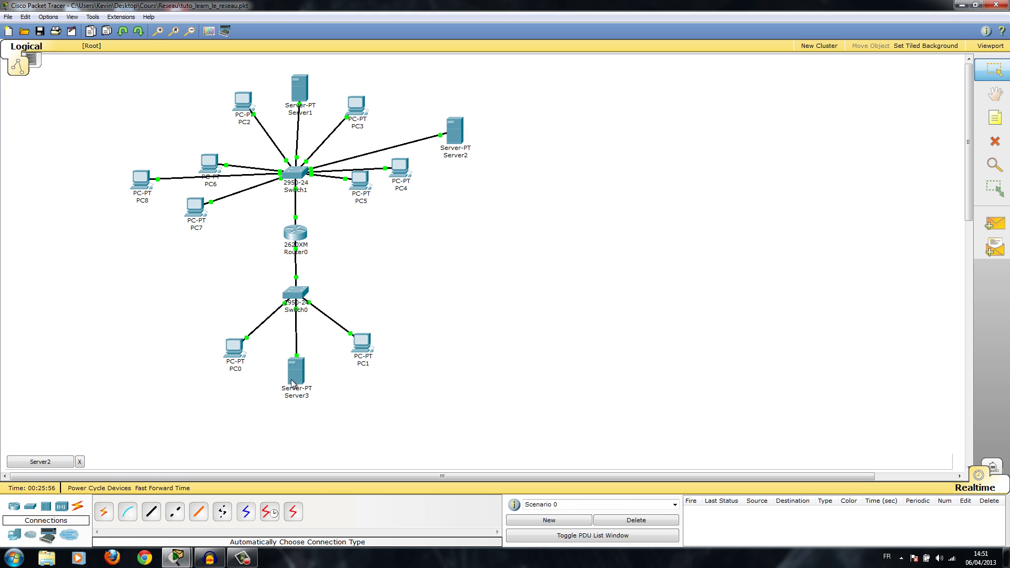
{"action": "left_click", "coordinate": [367, 342]}
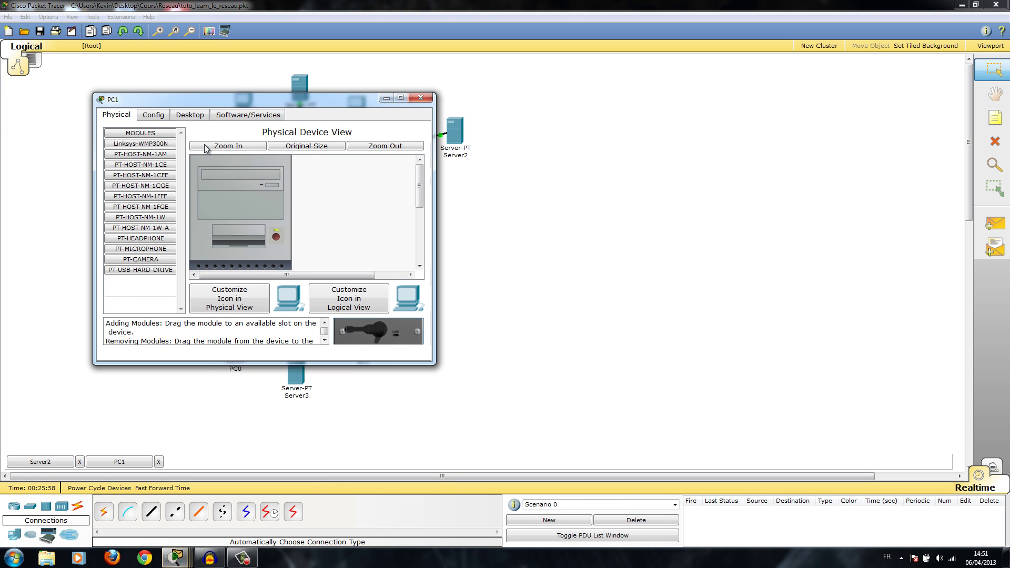
{"action": "left_click", "coordinate": [205, 114]}
{"action": "left_click", "coordinate": [421, 97]}
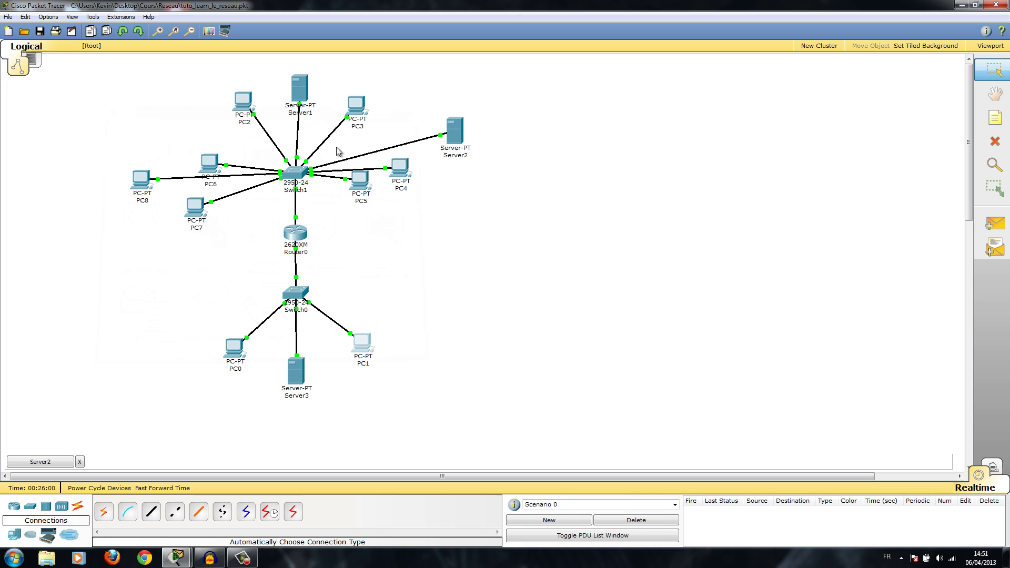
{"action": "left_click", "coordinate": [356, 110]}
{"action": "left_click", "coordinate": [314, 84]}
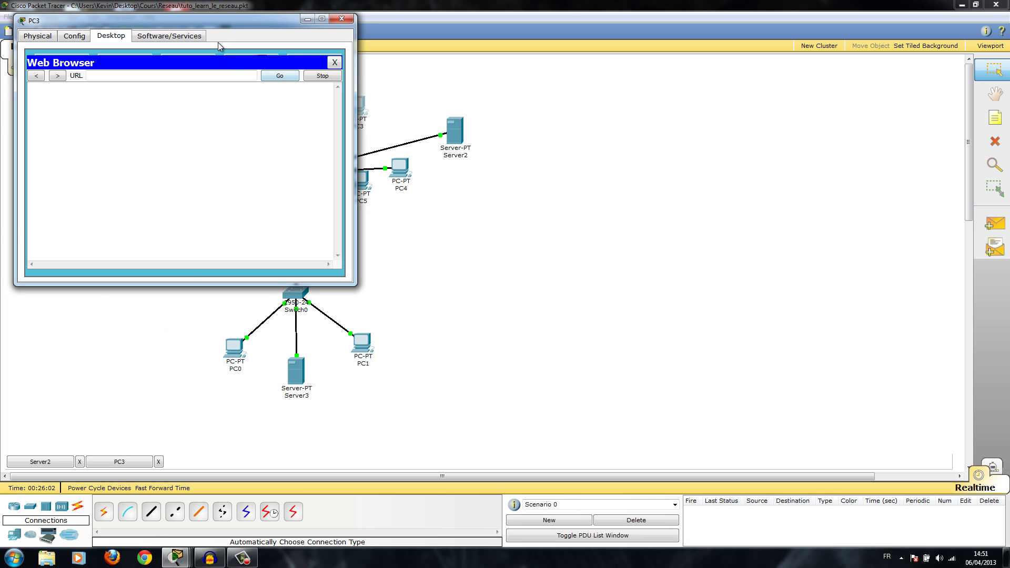
{"action": "left_click_drag", "start_coordinate": [222, 30], "coordinate": [643, 178]}
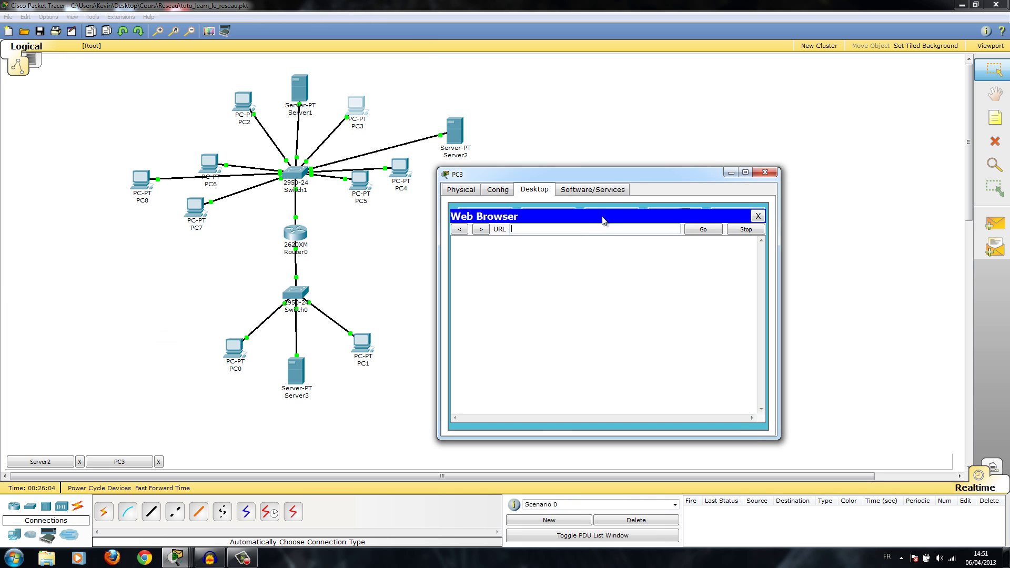
{"action": "type", "text": "uto"}
{"action": "left_click", "coordinate": [992, 468]}
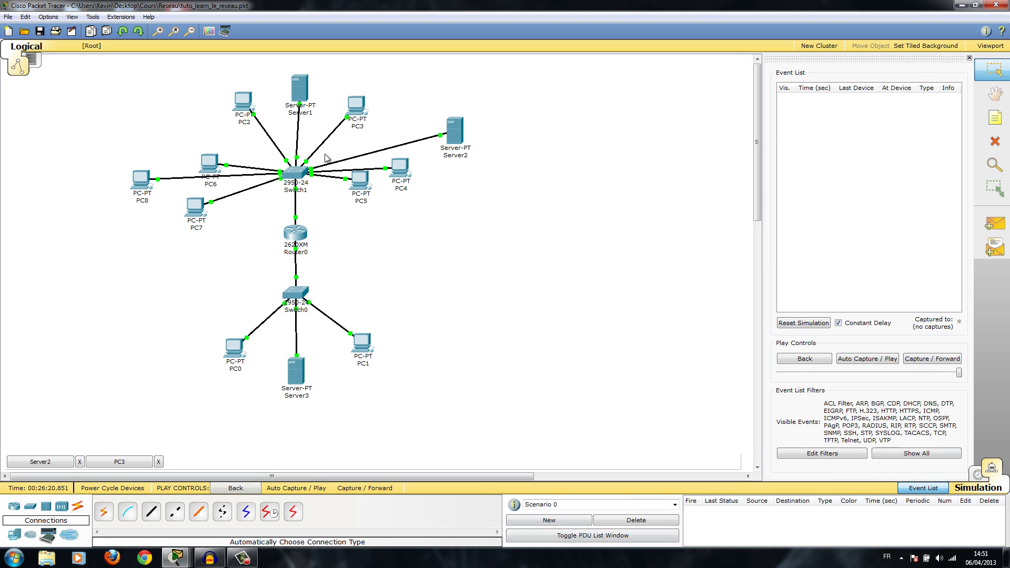
{"action": "left_click", "coordinate": [357, 119]}
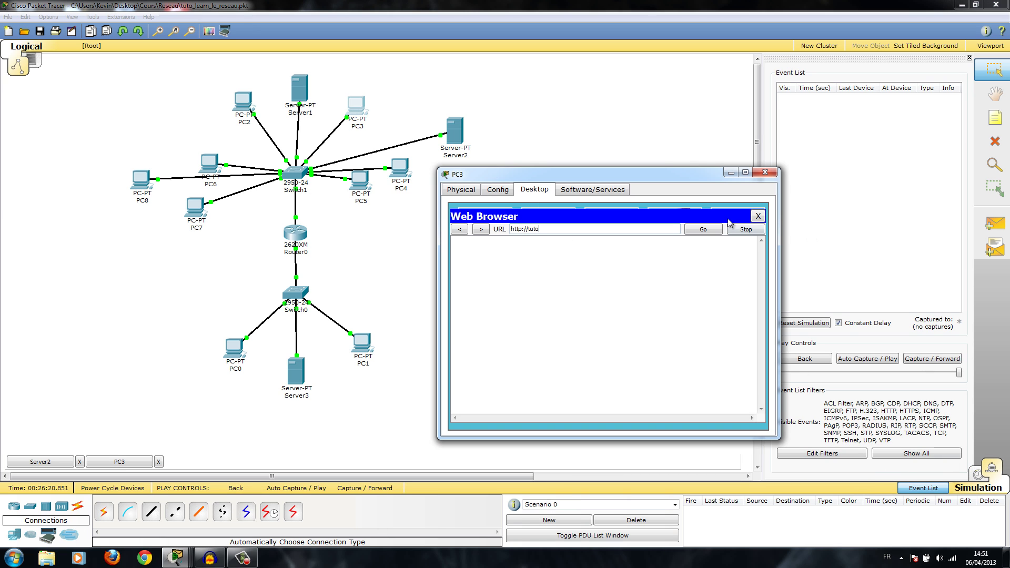
{"action": "left_click", "coordinate": [715, 234]}
{"action": "left_click", "coordinate": [863, 361]}
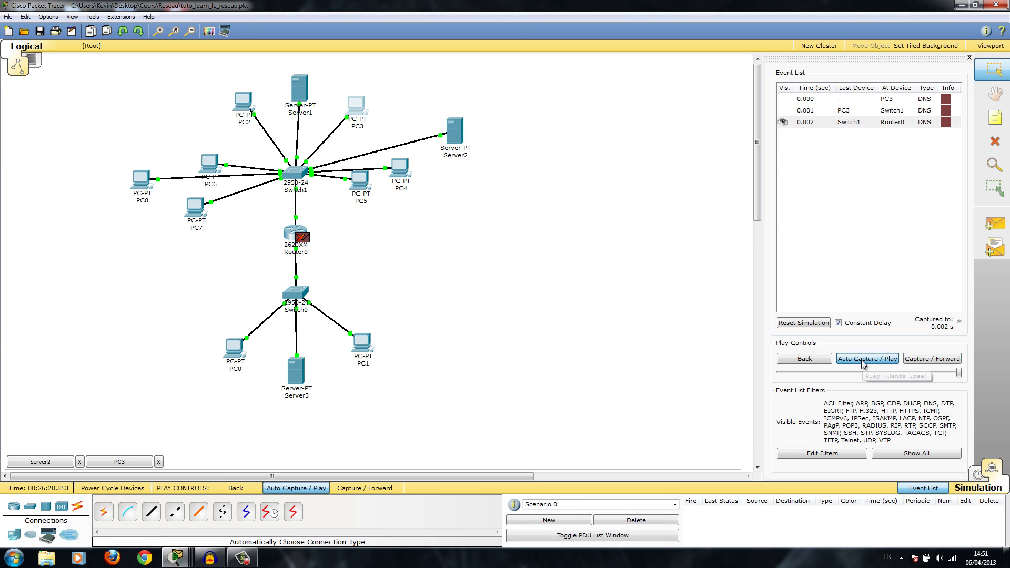
- Delete the current simulation scenario and check the gateway and DNS settings of PC1 and PC3
{"action": "left_click", "coordinate": [636, 520]}
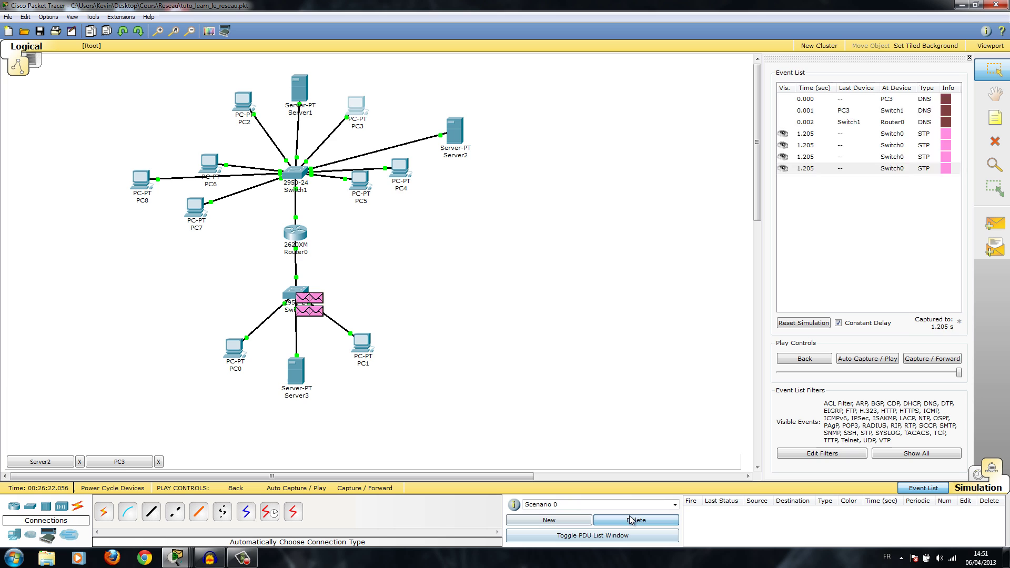
{"action": "left_click", "coordinate": [362, 361]}
{"action": "left_click", "coordinate": [127, 173]}
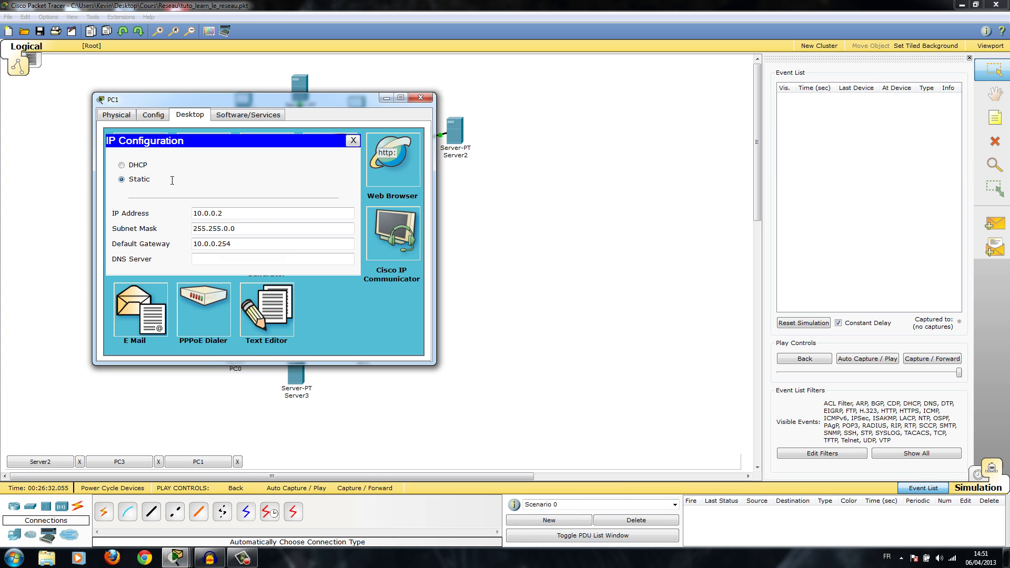
{"action": "left_click", "coordinate": [420, 97]}
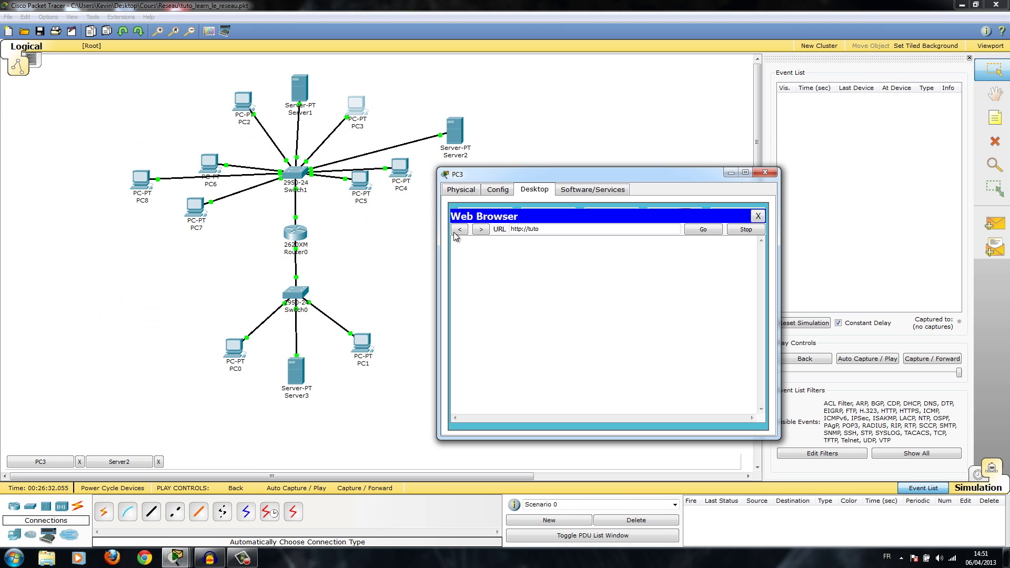
{"action": "left_click", "coordinate": [497, 190]}
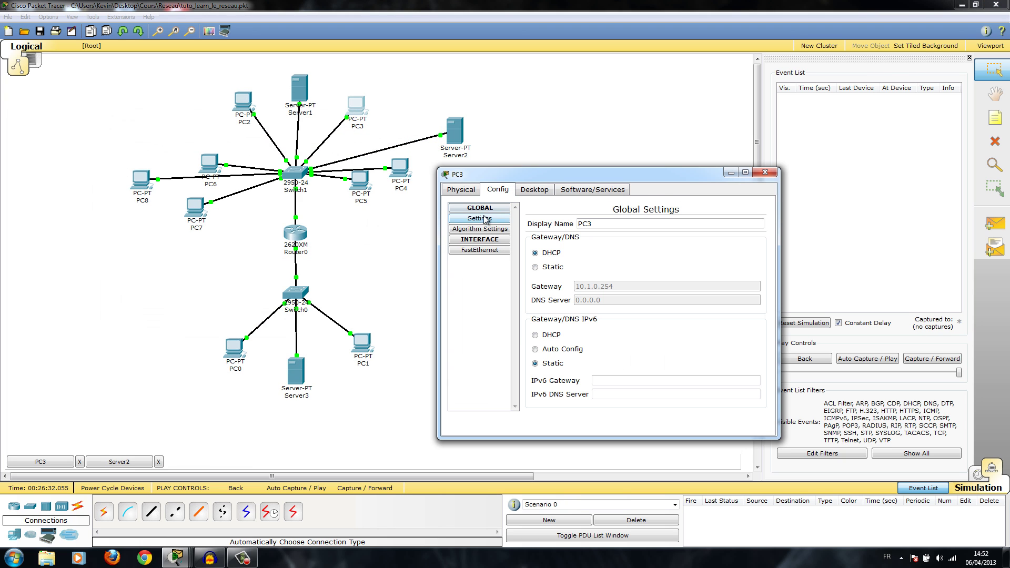
{"action": "left_click", "coordinate": [461, 190]}
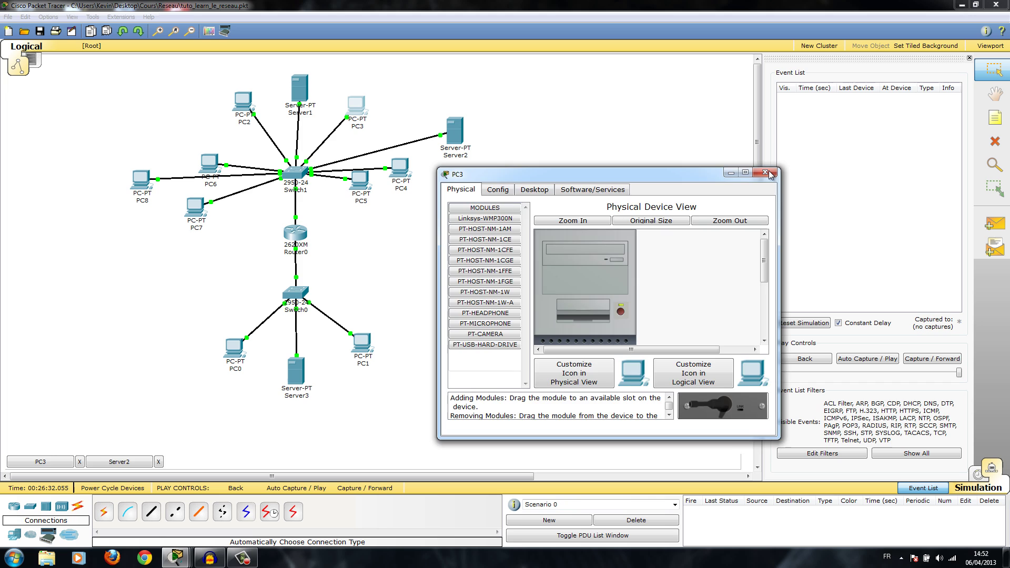
{"action": "left_click", "coordinate": [765, 172]}
- Set the DNS server of Server1's DHCP pool to 10.1.0.200, save the pool and close the server window
{"action": "left_click", "coordinate": [301, 110]}
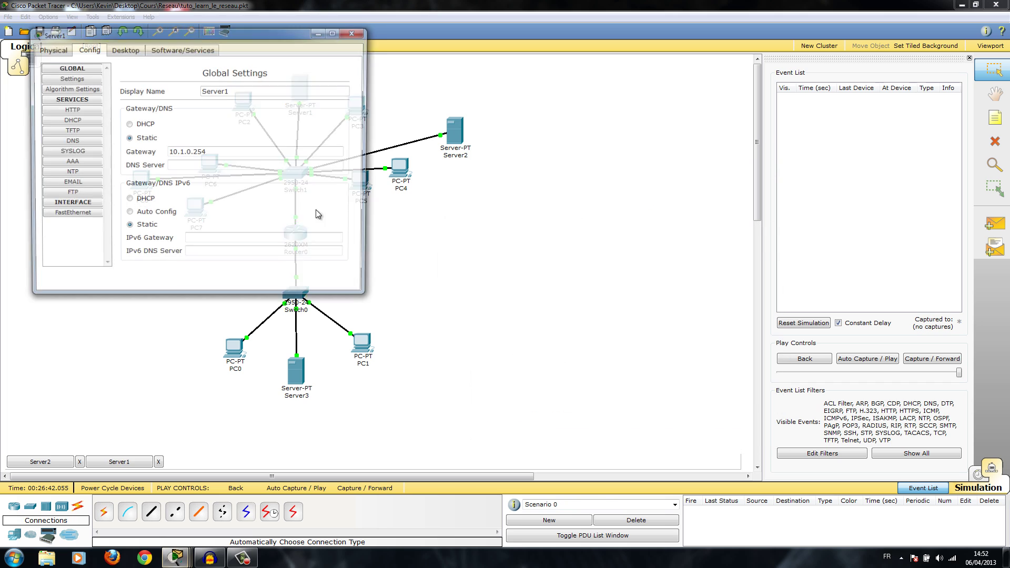
{"action": "left_click", "coordinate": [199, 166]}
{"action": "left_click", "coordinate": [84, 121]}
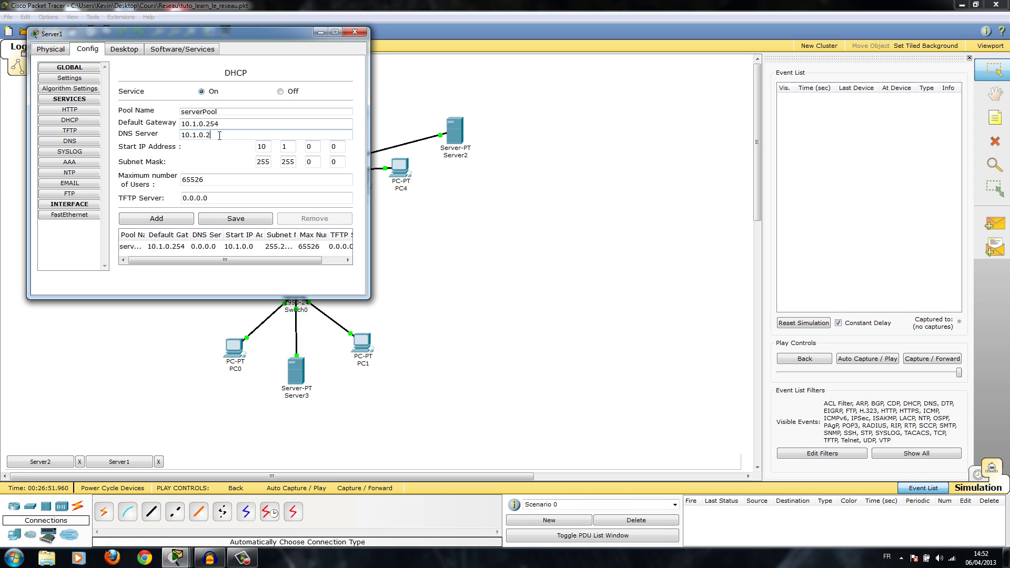
{"action": "left_click", "coordinate": [242, 219]}
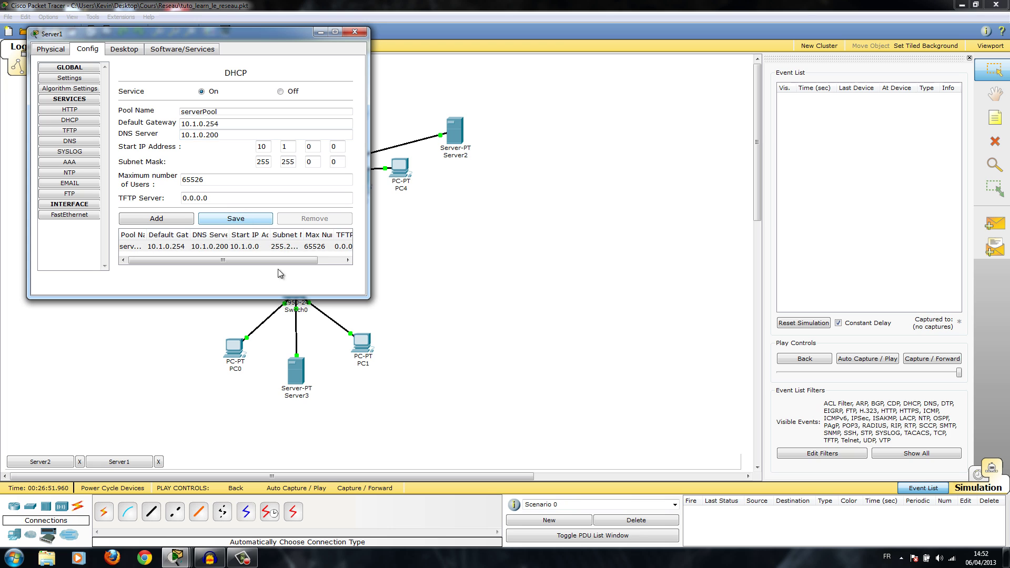
{"action": "left_click", "coordinate": [353, 33]}
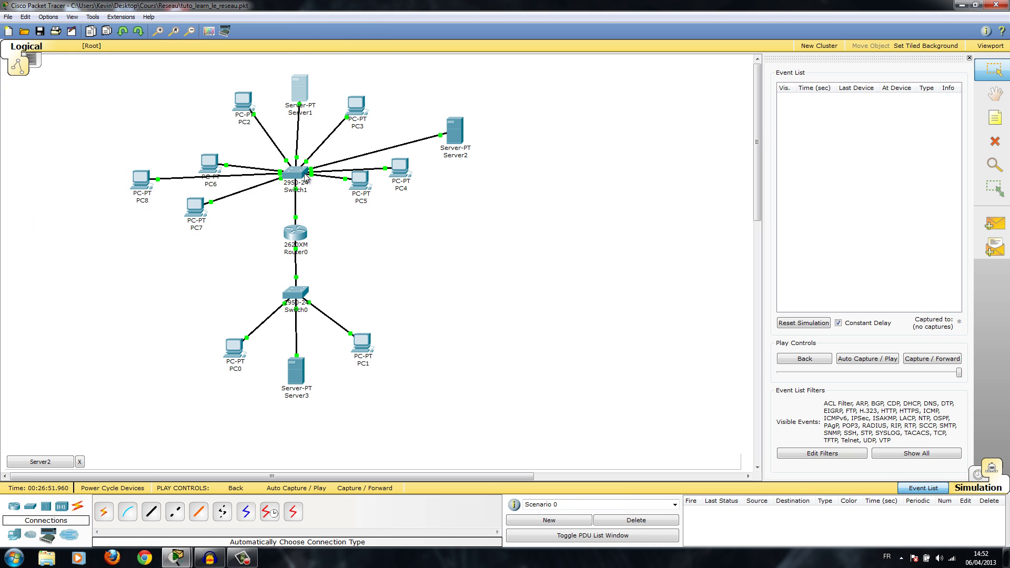
- Try to renew PC2's DHCP address while in Simulation mode
{"action": "left_click", "coordinate": [246, 109]}
{"action": "left_click", "coordinate": [144, 104]}
{"action": "left_click", "coordinate": [177, 102]}
{"action": "left_click", "coordinate": [128, 146]}
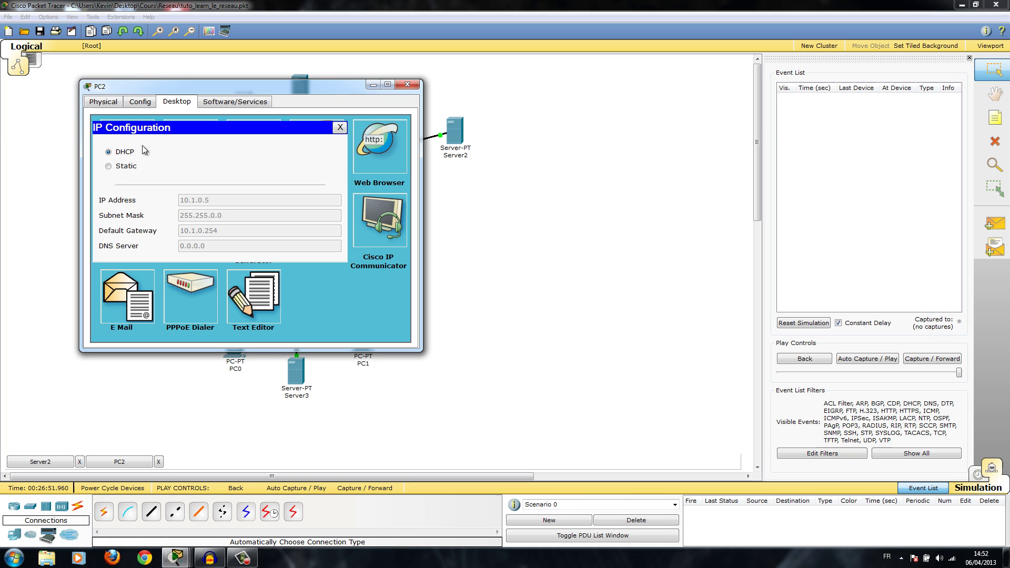
{"action": "left_click", "coordinate": [125, 153]}
{"action": "left_click", "coordinate": [124, 154]}
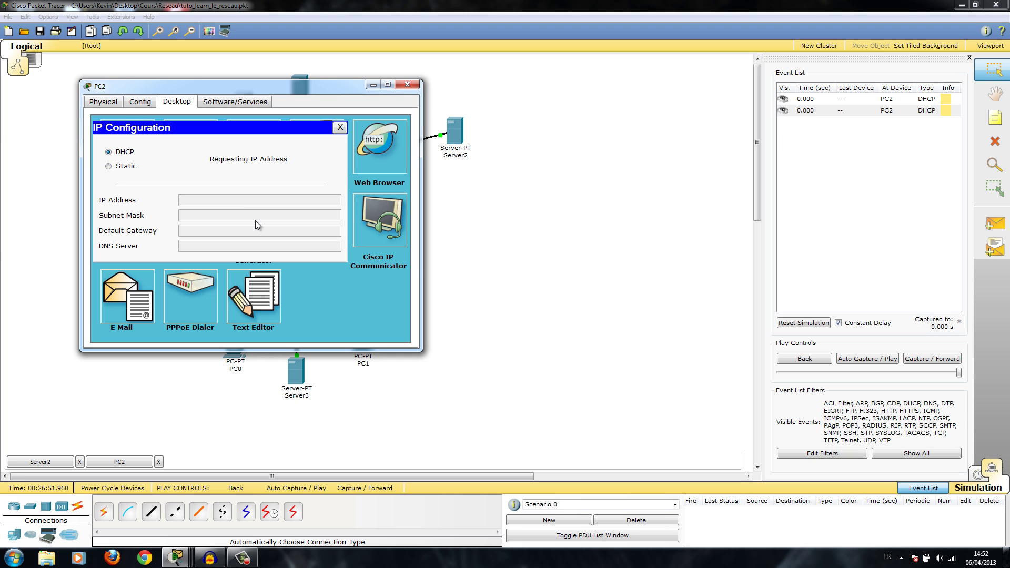
- Return to Realtime mode, renew PC2's IP configuration through DHCP and close its window
{"action": "left_click", "coordinate": [978, 474]}
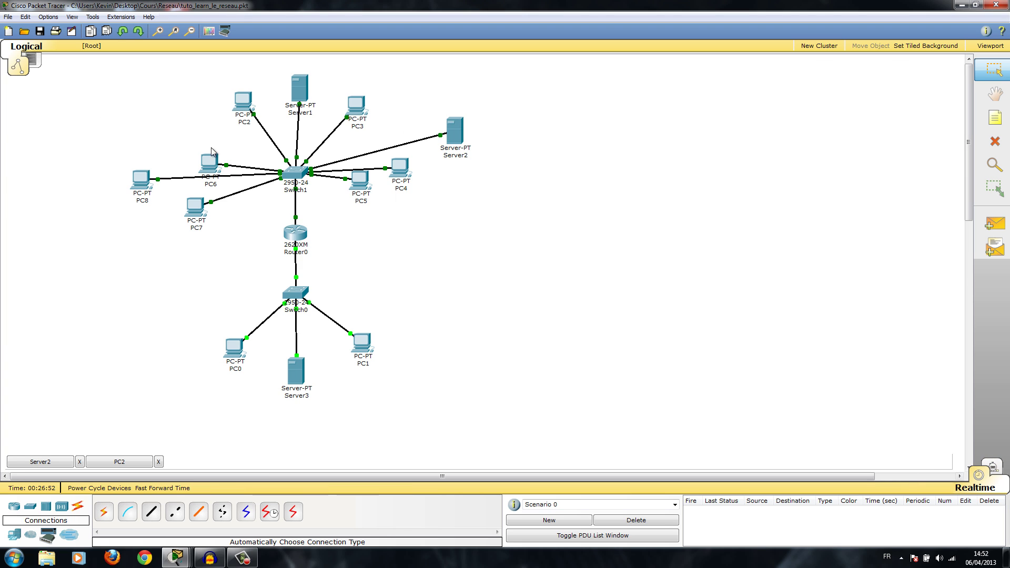
{"action": "left_click", "coordinate": [237, 112]}
{"action": "left_click", "coordinate": [114, 166]}
{"action": "left_click", "coordinate": [115, 154]}
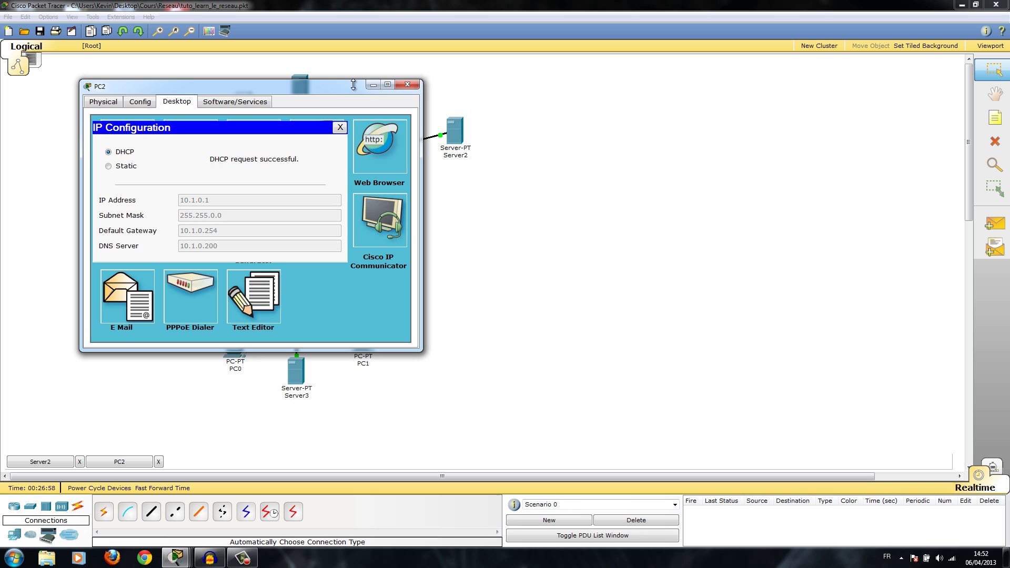
{"action": "left_click", "coordinate": [407, 84]}
- Request a DHCP address in PC3's IP configuration and close its window
{"action": "left_click", "coordinate": [356, 105]}
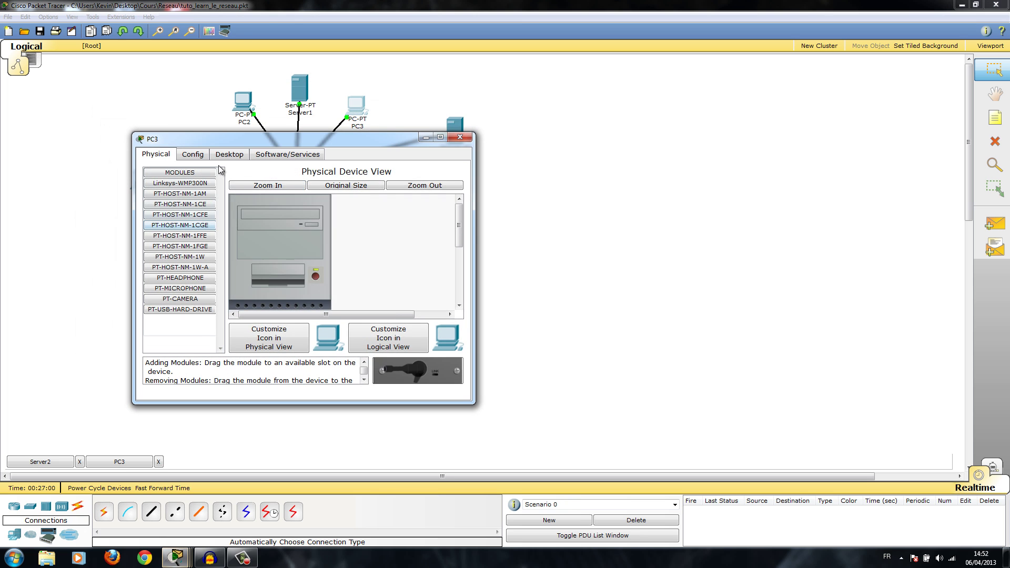
{"action": "left_click", "coordinate": [229, 154]}
{"action": "left_click", "coordinate": [184, 228]}
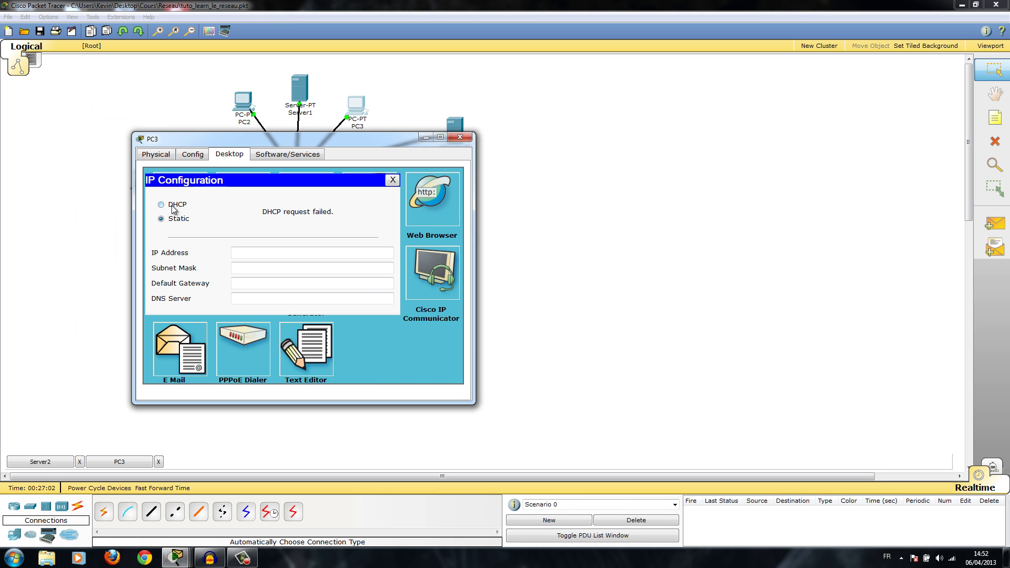
{"action": "left_click", "coordinate": [161, 204]}
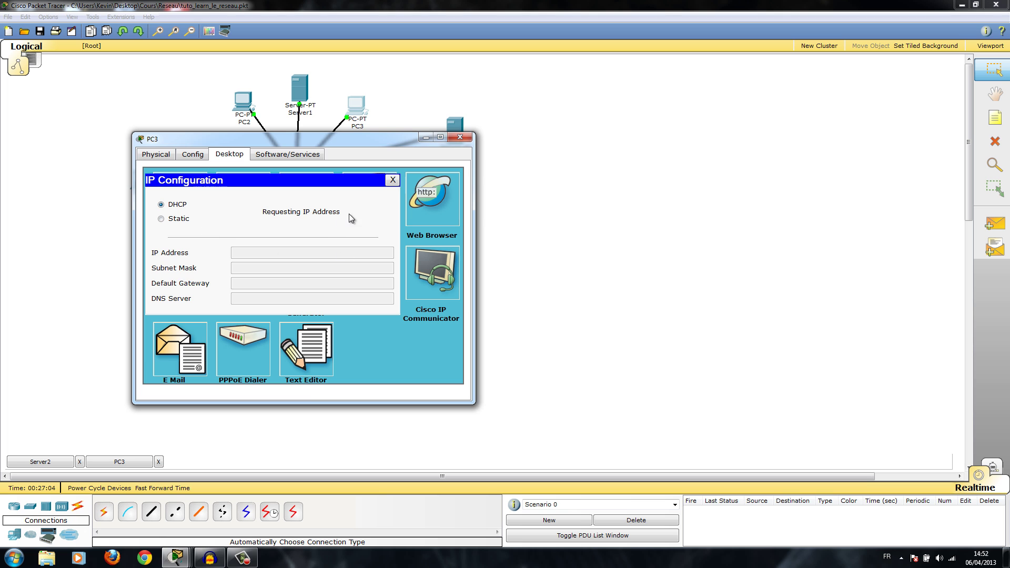
{"action": "left_click", "coordinate": [460, 137]}
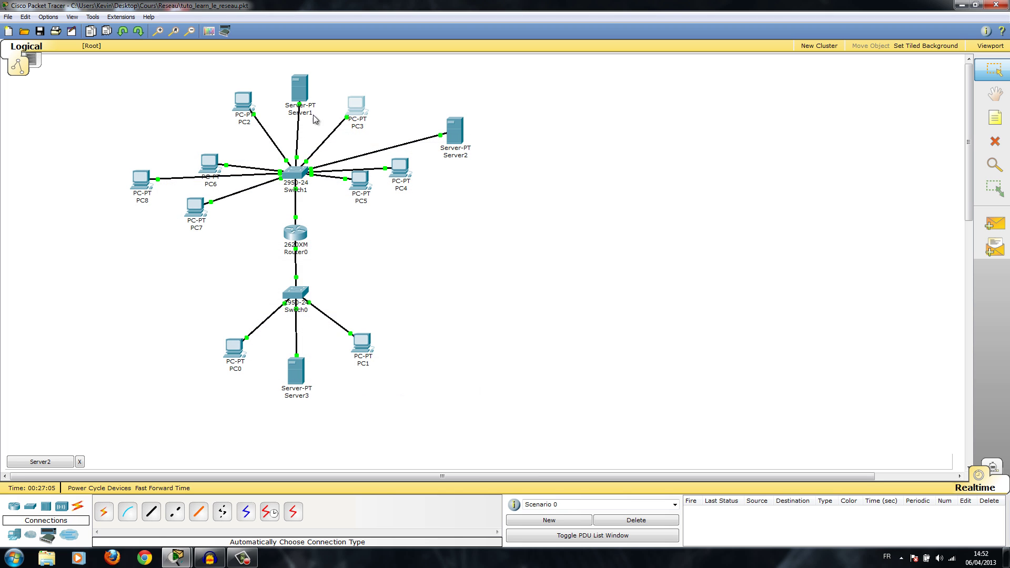
{"action": "left_click", "coordinate": [356, 112]}
{"action": "left_click", "coordinate": [339, 110]}
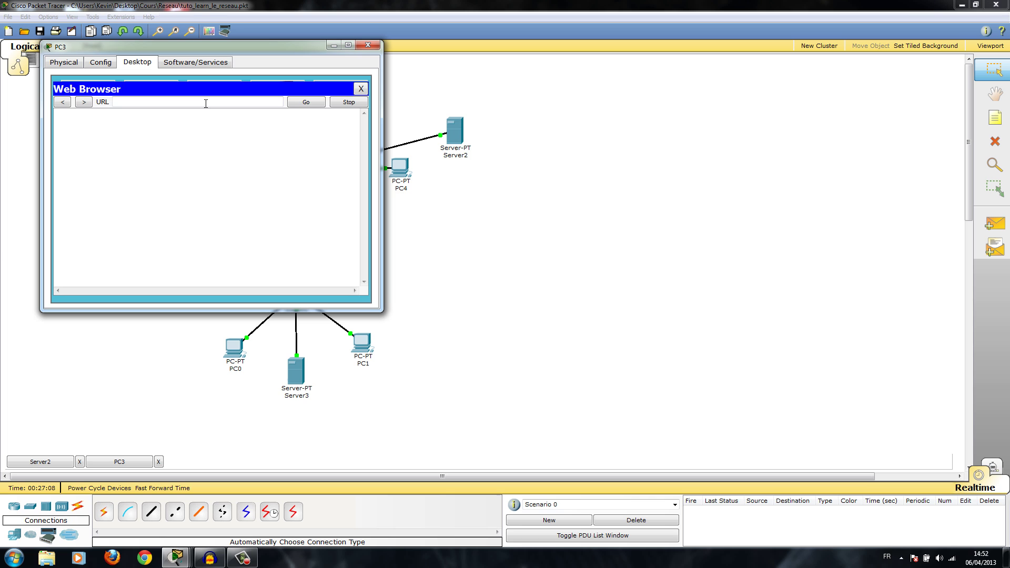
{"action": "type", "text": "http://tuto"}
{"action": "key", "text": "Return"}
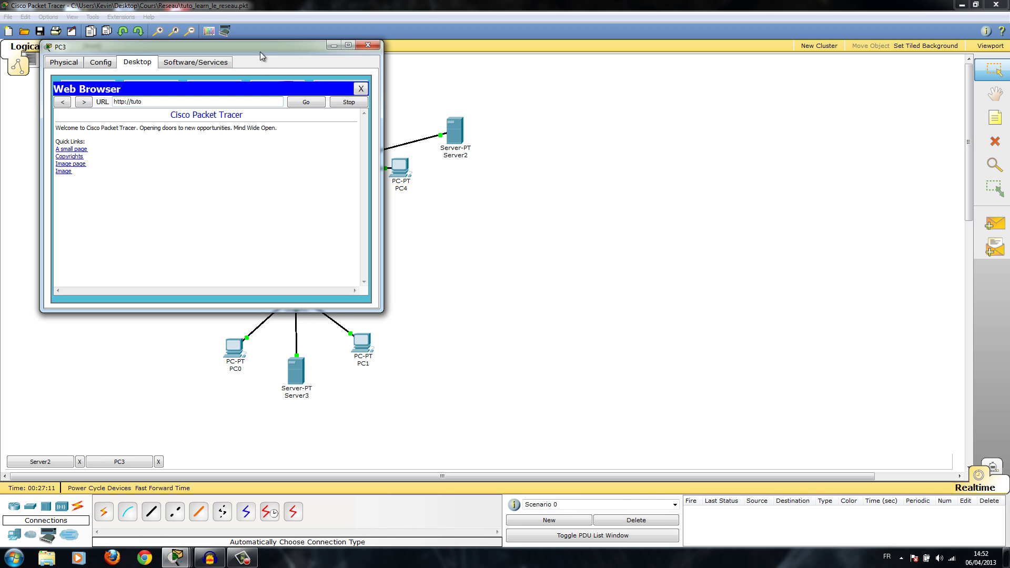
{"action": "left_click_drag", "start_coordinate": [260, 51], "coordinate": [723, 162]}
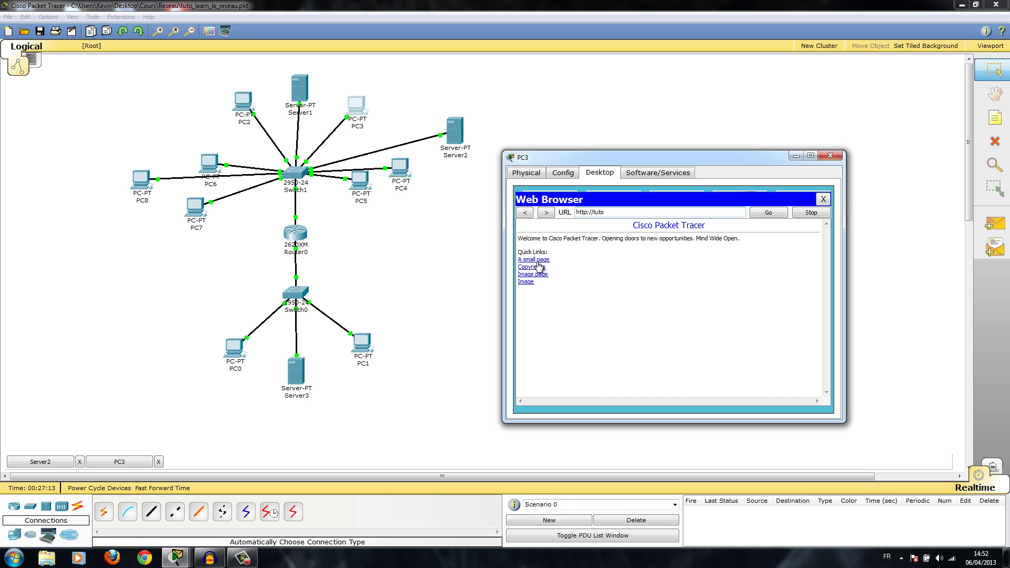
{"action": "left_click", "coordinate": [539, 264]}
{"action": "left_click", "coordinate": [524, 213]}
- Examine the index.html page source in Server3's HTTP service and close the server window
{"action": "left_click", "coordinate": [297, 374]}
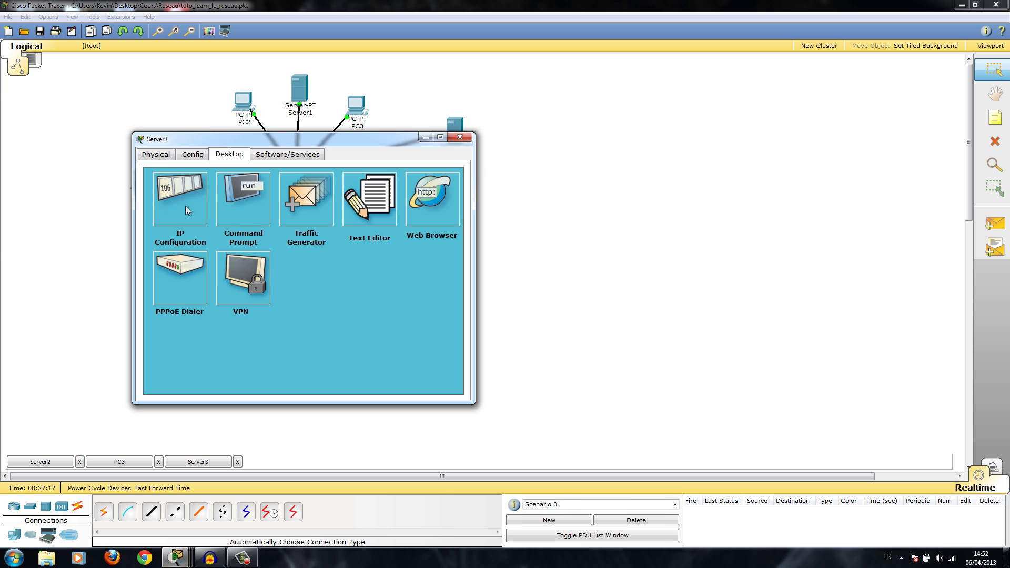
{"action": "left_click", "coordinate": [159, 156]}
{"action": "left_click", "coordinate": [194, 157]}
{"action": "left_click", "coordinate": [276, 157]}
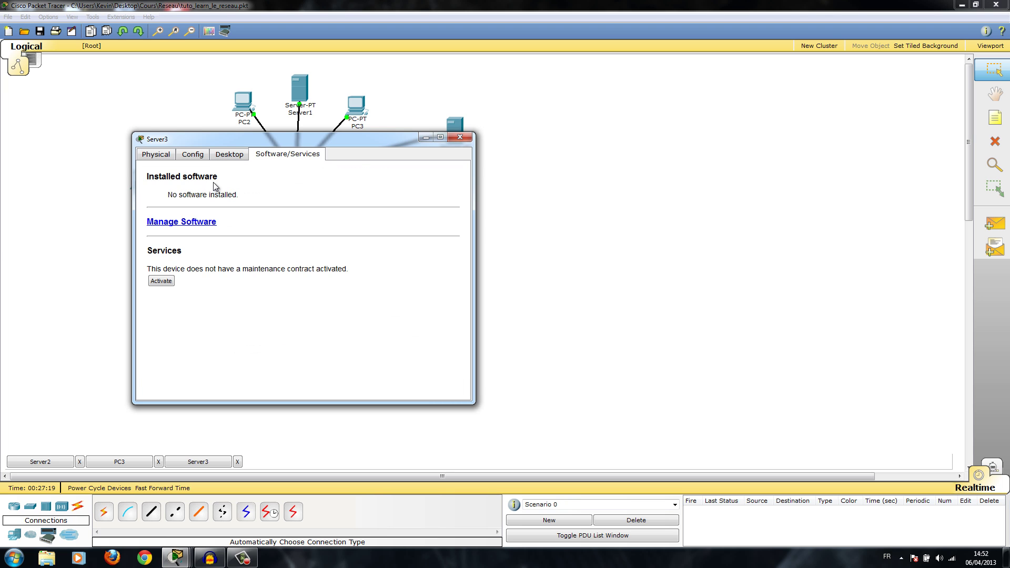
{"action": "left_click", "coordinate": [228, 157]}
{"action": "left_click", "coordinate": [188, 158]}
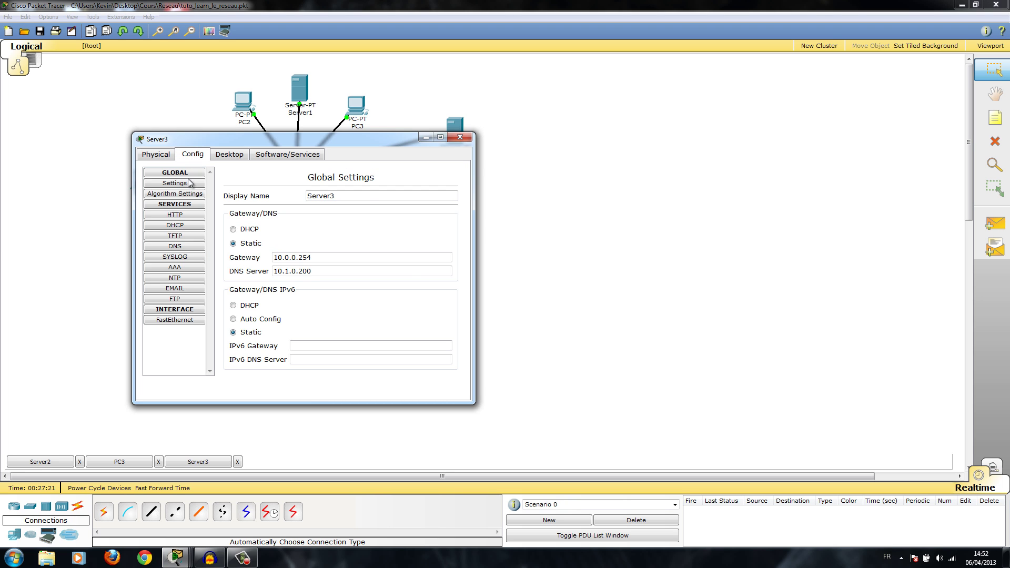
{"action": "left_click", "coordinate": [178, 215]}
{"action": "key", "text": "ctrl+a"}
{"action": "left_click", "coordinate": [376, 342]}
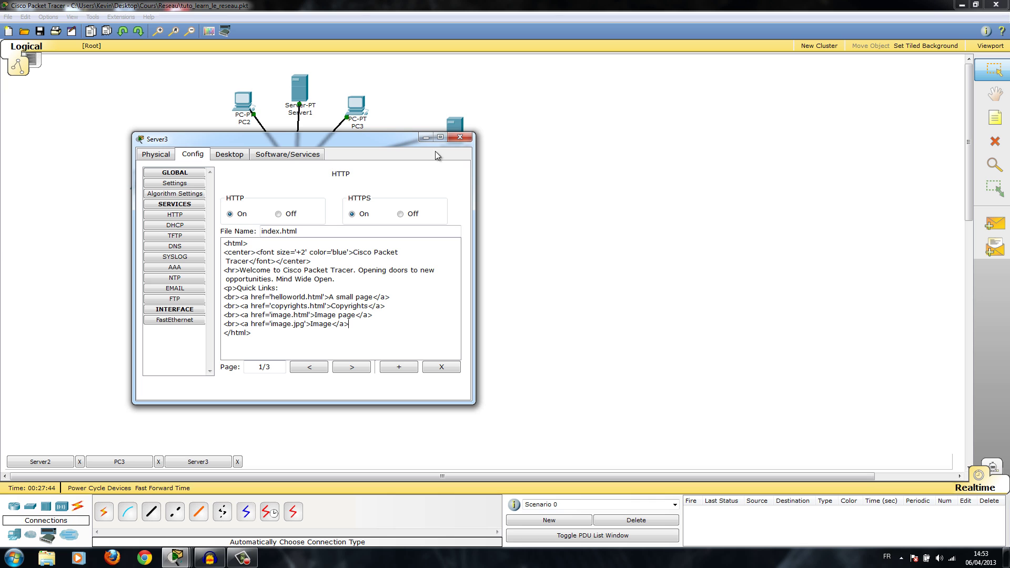
{"action": "left_click", "coordinate": [458, 138]}
{"action": "left_click_drag", "start_coordinate": [514, 388], "coordinate": [69, 79]}
{"action": "left_click", "coordinate": [502, 251]}
{"action": "left_click_drag", "start_coordinate": [528, 118], "coordinate": [16, 432]}
{"action": "left_click", "coordinate": [426, 288]}
{"action": "left_click_drag", "start_coordinate": [89, 74], "coordinate": [643, 406]}
{"action": "left_click", "coordinate": [430, 410]}
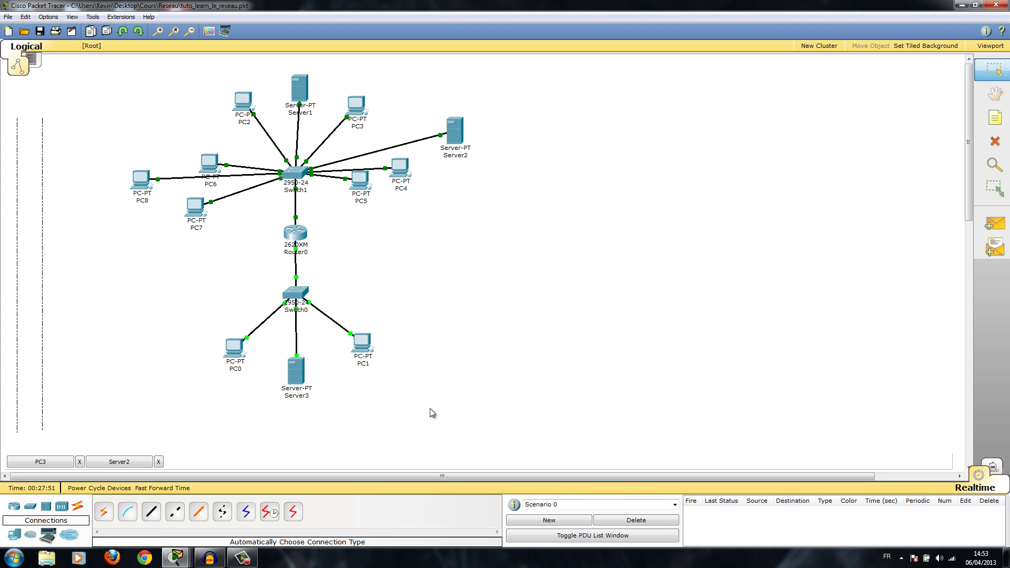
{"action": "left_click_drag", "start_coordinate": [595, 399], "coordinate": [125, 85]}
{"action": "left_click", "coordinate": [414, 269]}
- Bring back PC3's browser window, close it and switch to Simulation mode
{"action": "mouse_move", "coordinate": [176, 557]}
{"action": "left_click", "coordinate": [307, 497]}
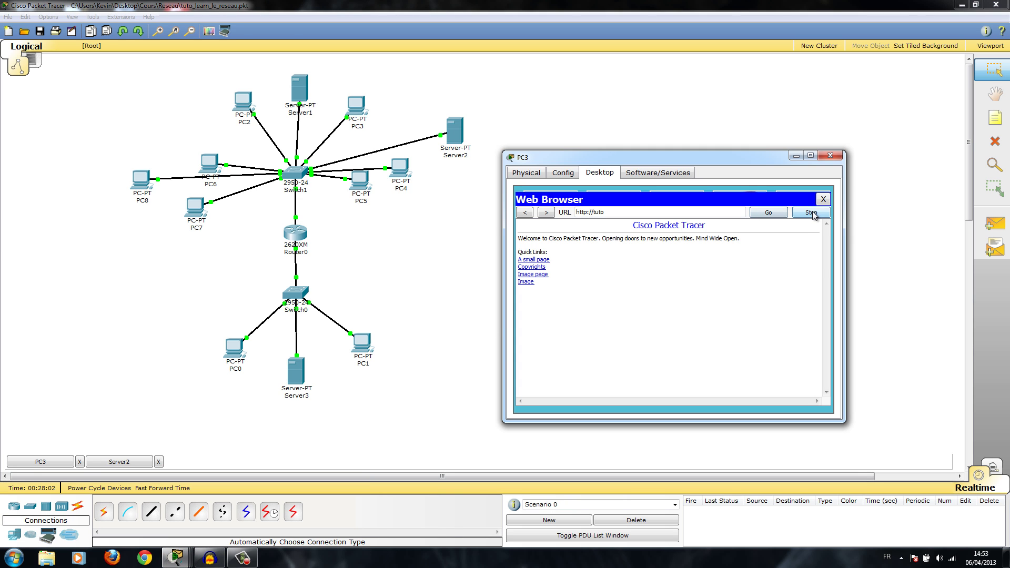
{"action": "left_click", "coordinate": [831, 156]}
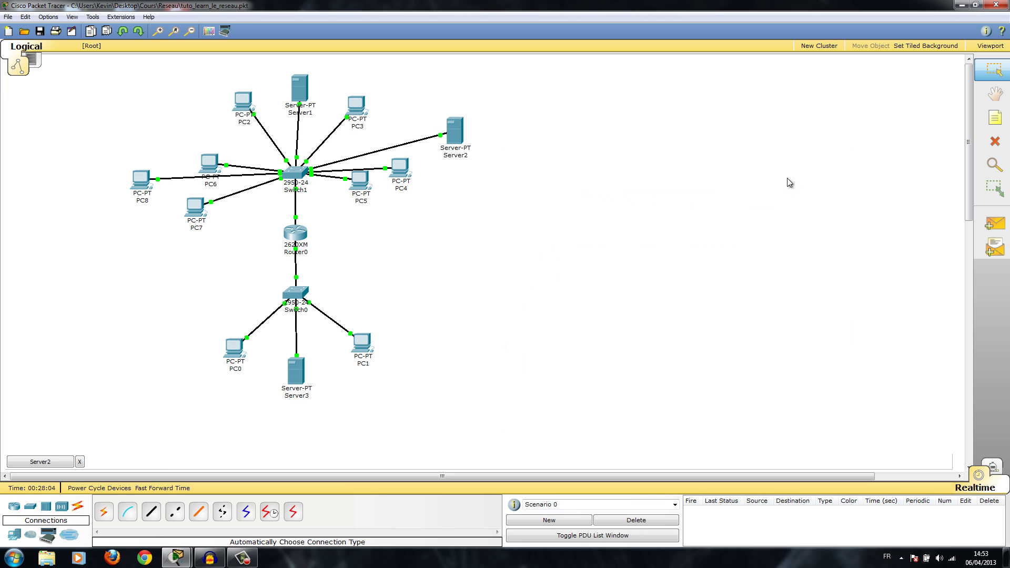
{"action": "key", "text": "shift+s"}
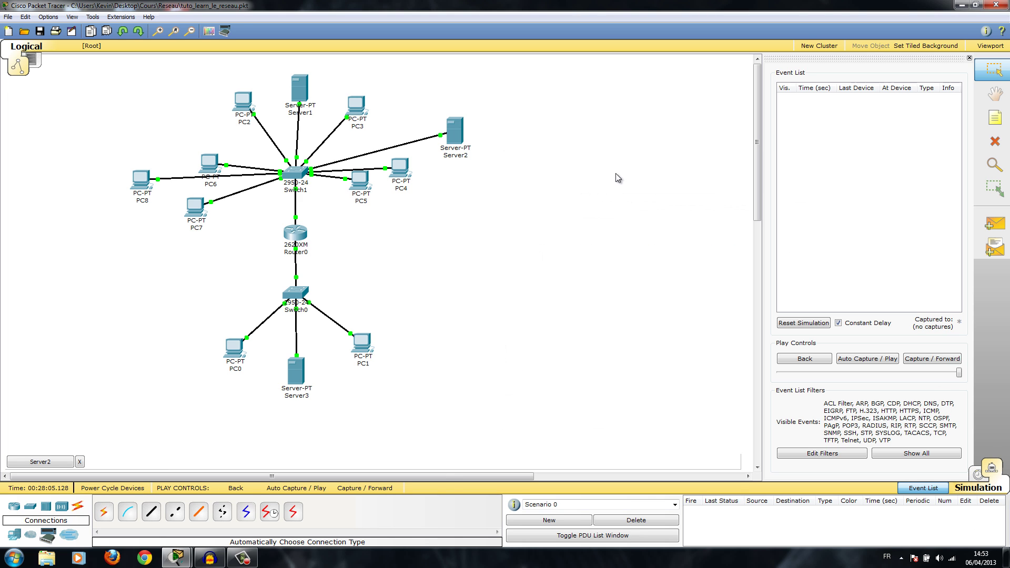
{"action": "left_click", "coordinate": [356, 105]}
{"action": "left_click", "coordinate": [363, 129]}
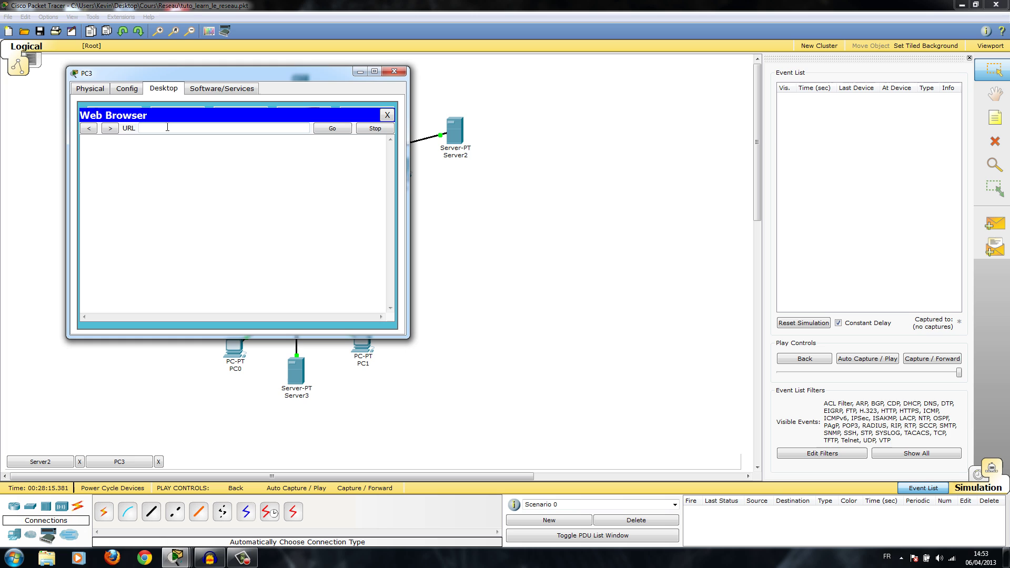
{"action": "left_click", "coordinate": [332, 129]}
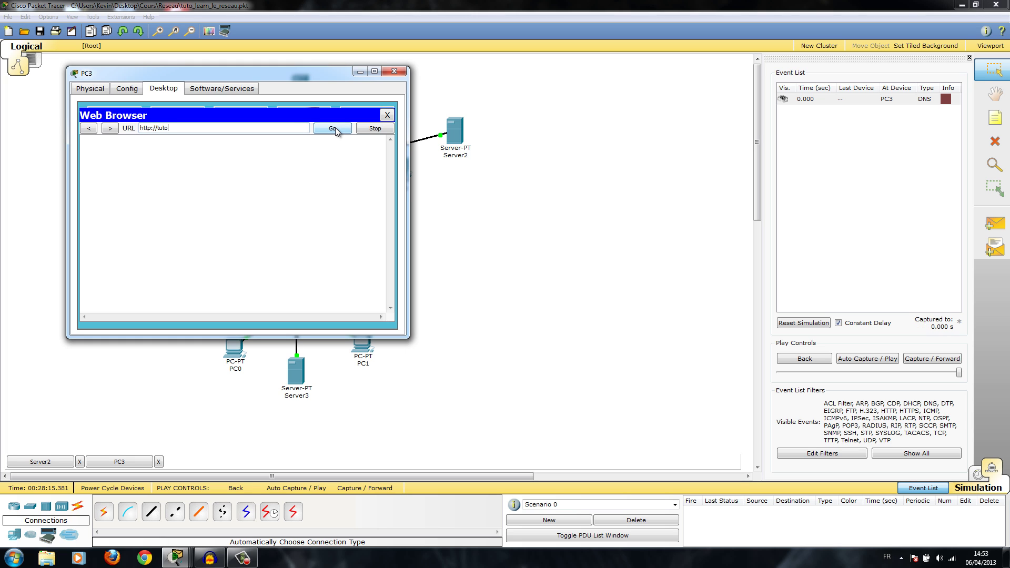
{"action": "left_click_drag", "start_coordinate": [310, 73], "coordinate": [589, 284]}
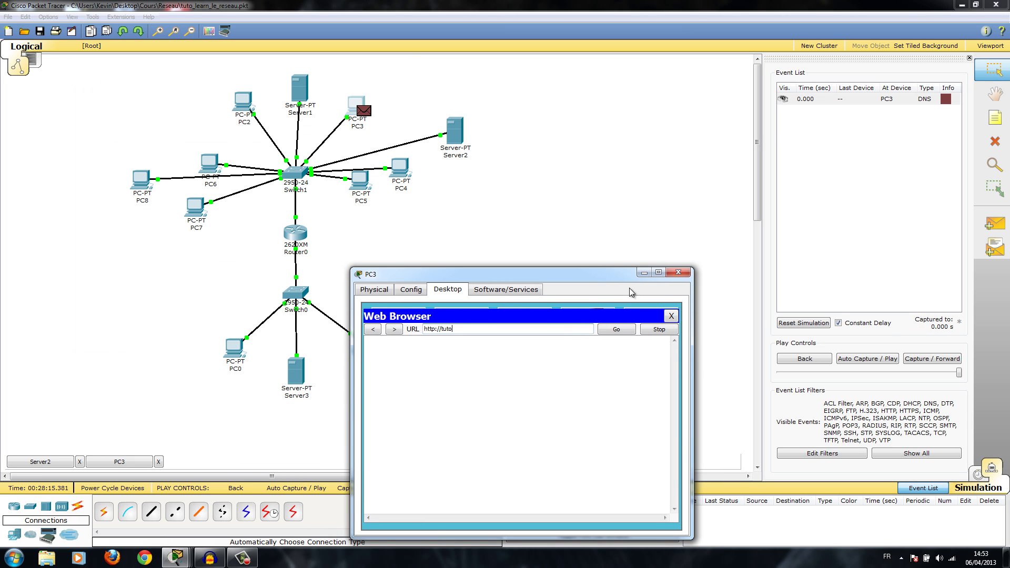
{"action": "left_click", "coordinate": [859, 358]}
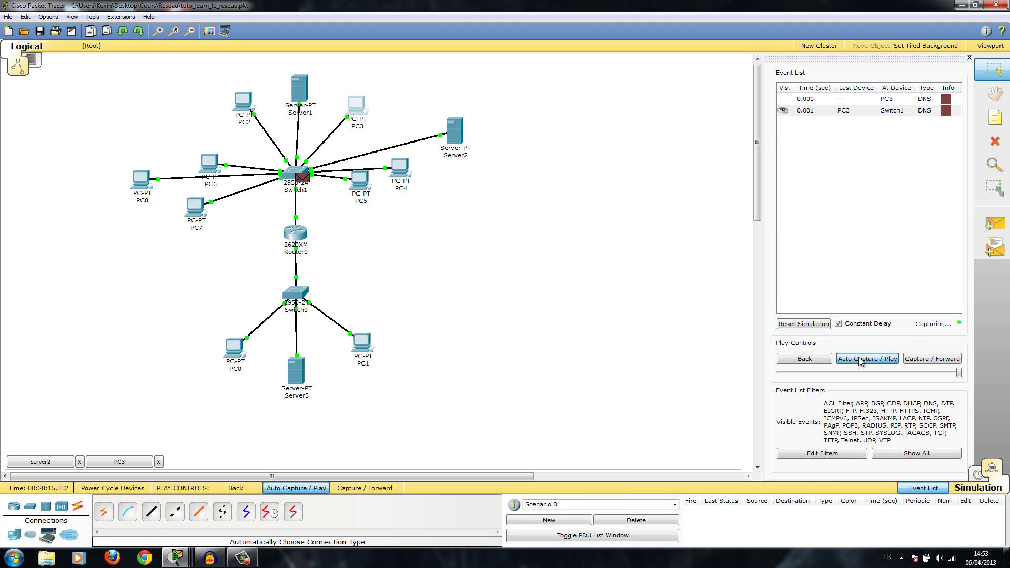
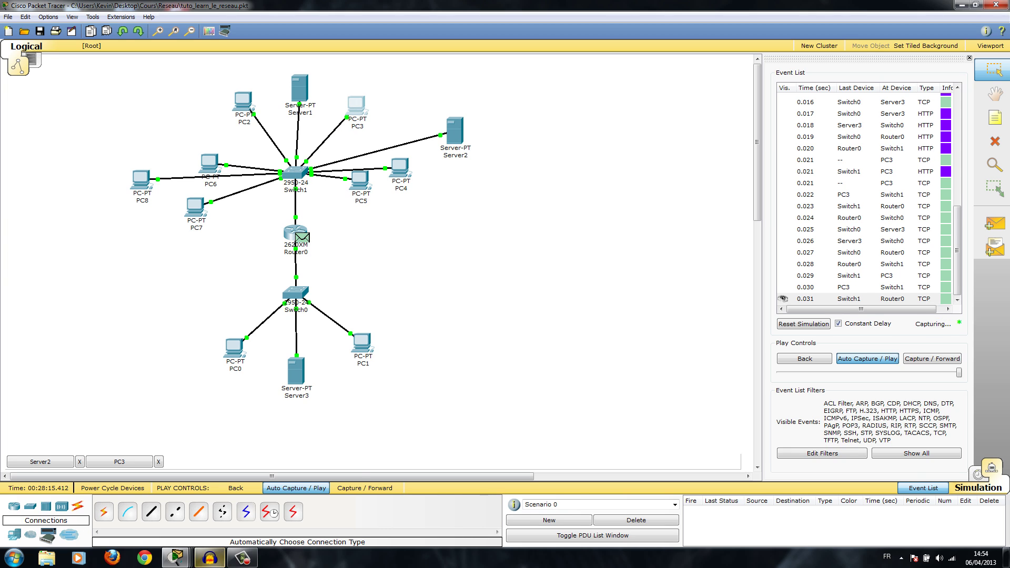
- Bring back PC3's browser, request the page "A small page" during the capture and close the window
{"action": "mouse_move", "coordinate": [176, 556]}
{"action": "left_click", "coordinate": [278, 501]}
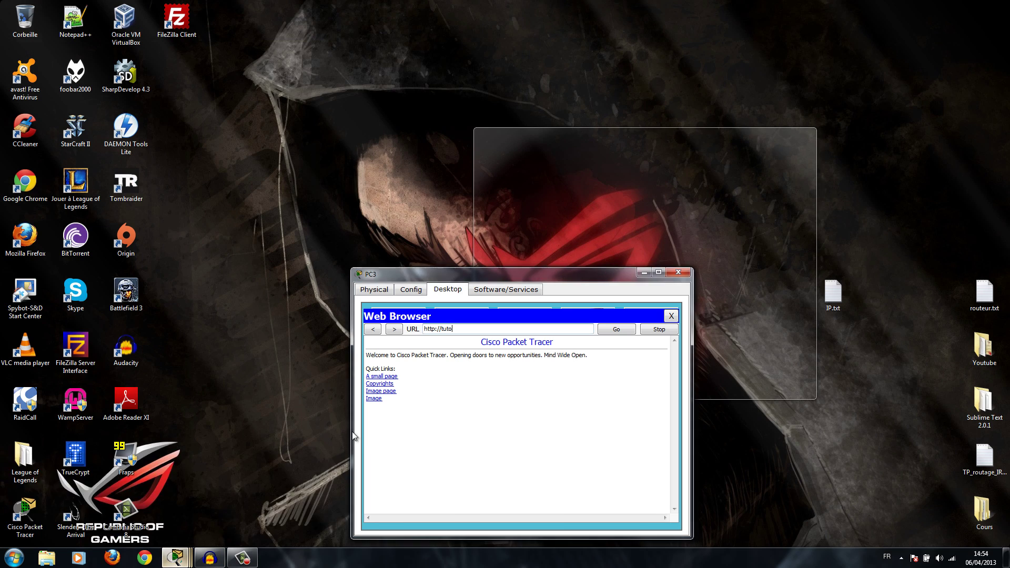
{"action": "left_click", "coordinate": [390, 375]}
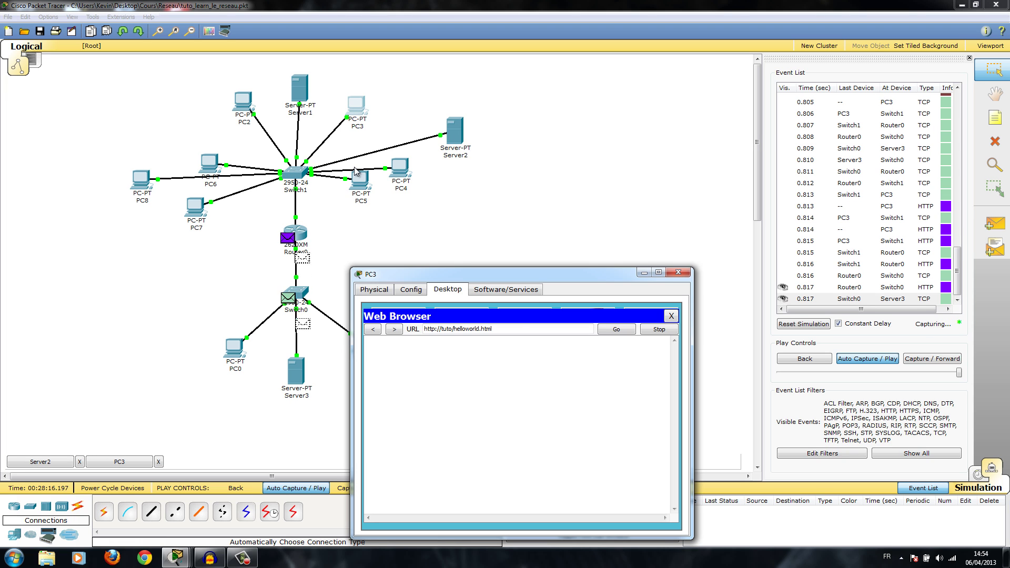
{"action": "left_click", "coordinate": [673, 273]}
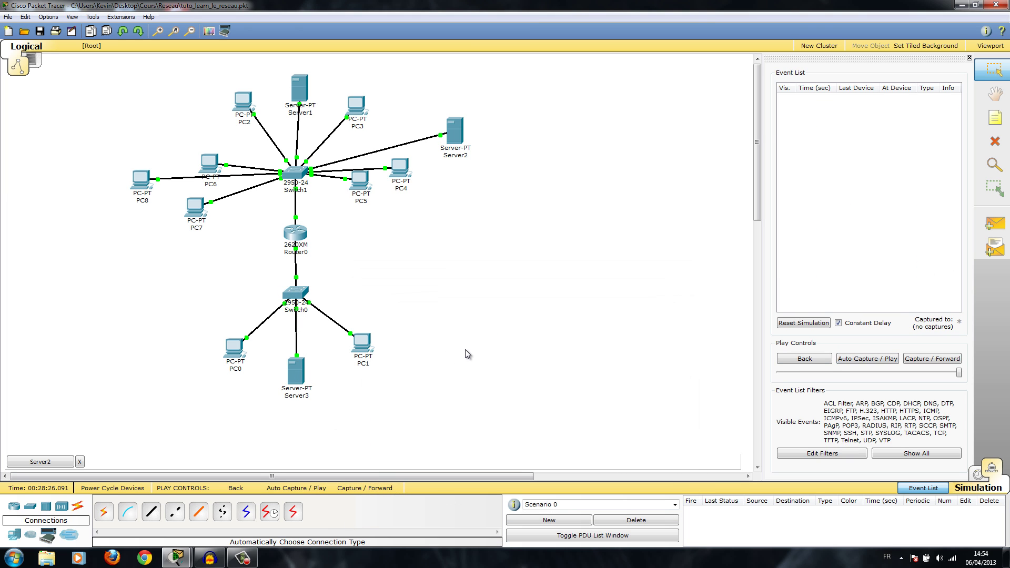
- Open a Windows command prompt, trace the route to google.com and close the prompt
{"action": "key", "text": "super+r"}
{"action": "type", "text": "cmd"}
{"action": "key", "text": "Return"}
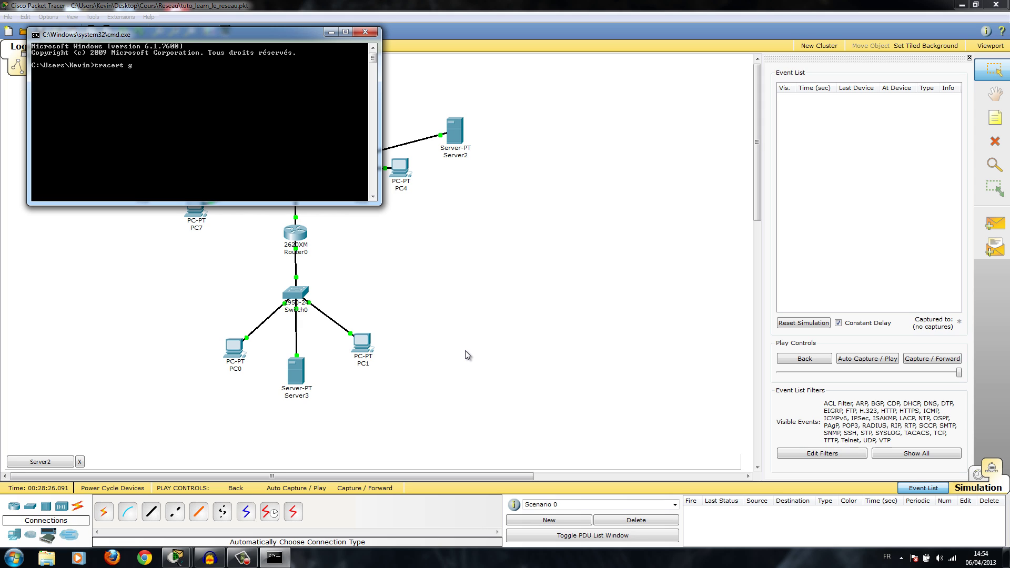
{"action": "type", "text": "tracert google.com"}
{"action": "key", "text": "Return"}
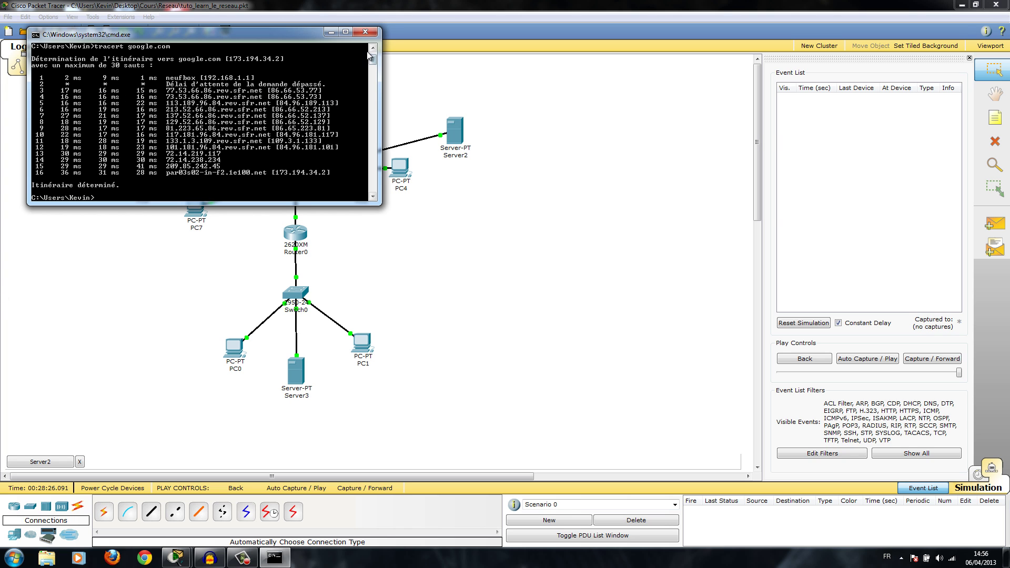
{"action": "left_click", "coordinate": [367, 34]}
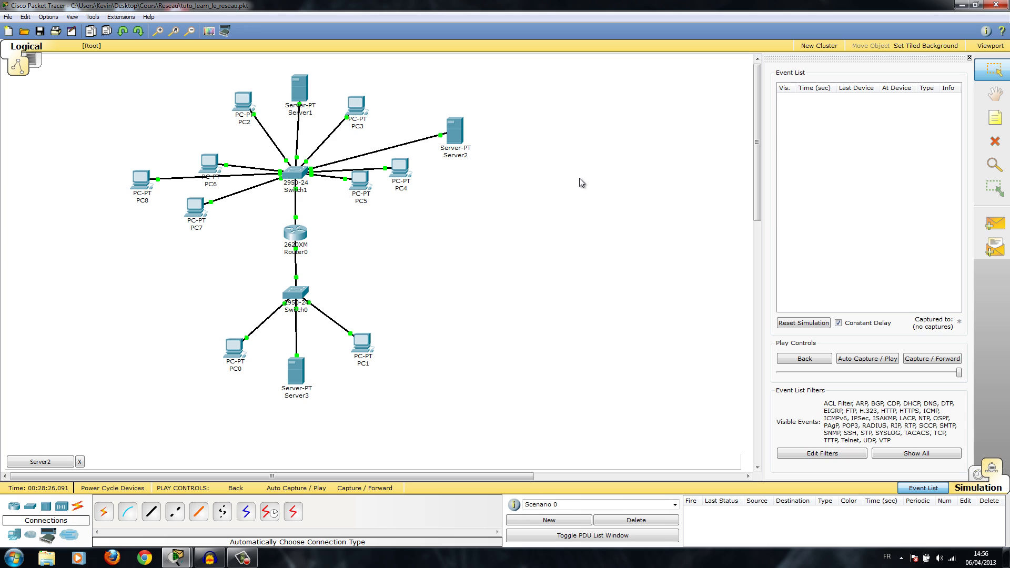